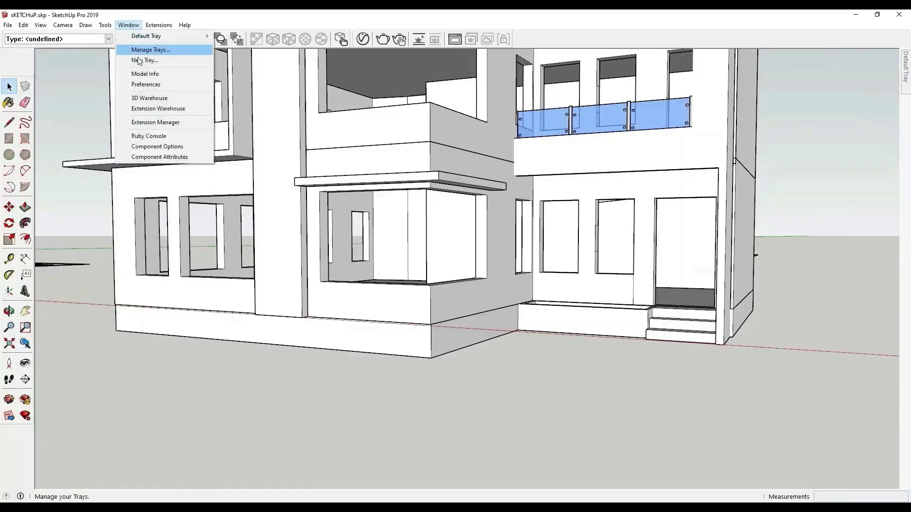
- Search 3D Warehouse for 'wooden window' and load a wooden window model into the model
left_click(158, 101)
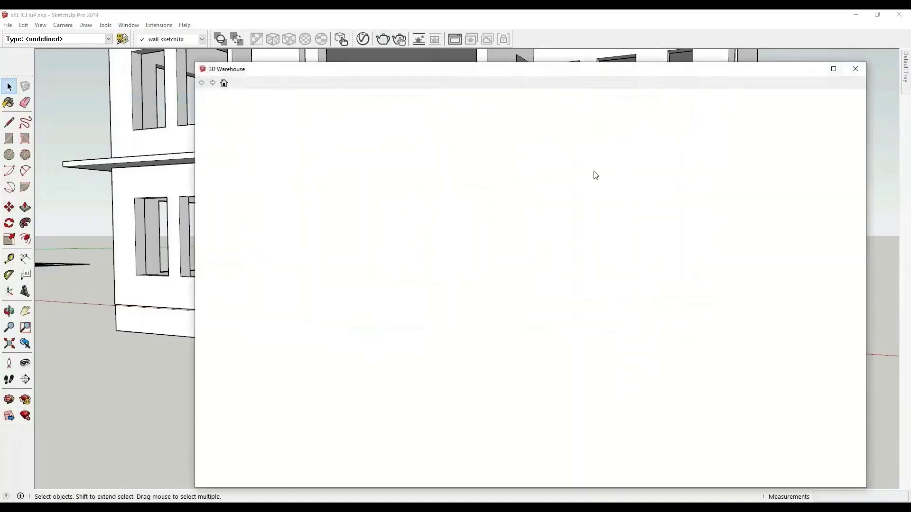
left_click(481, 104)
type("wooden")
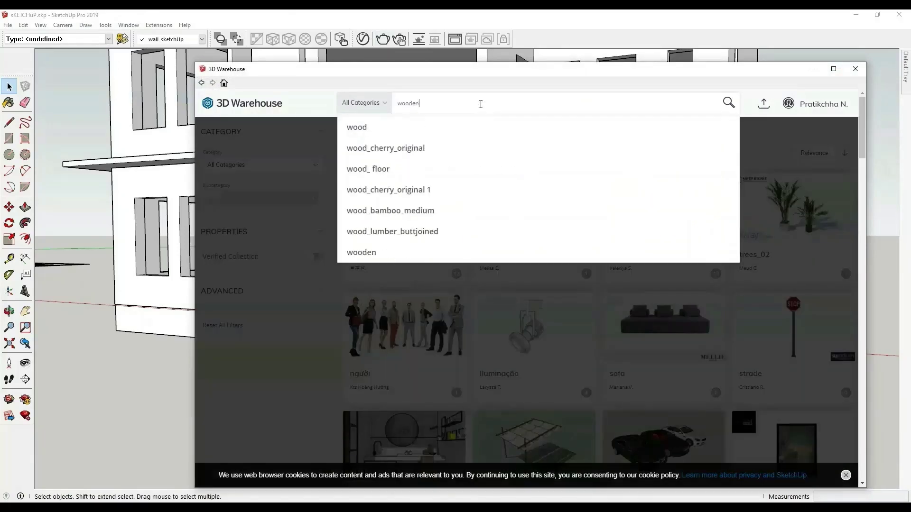
type(" window")
key("Return")
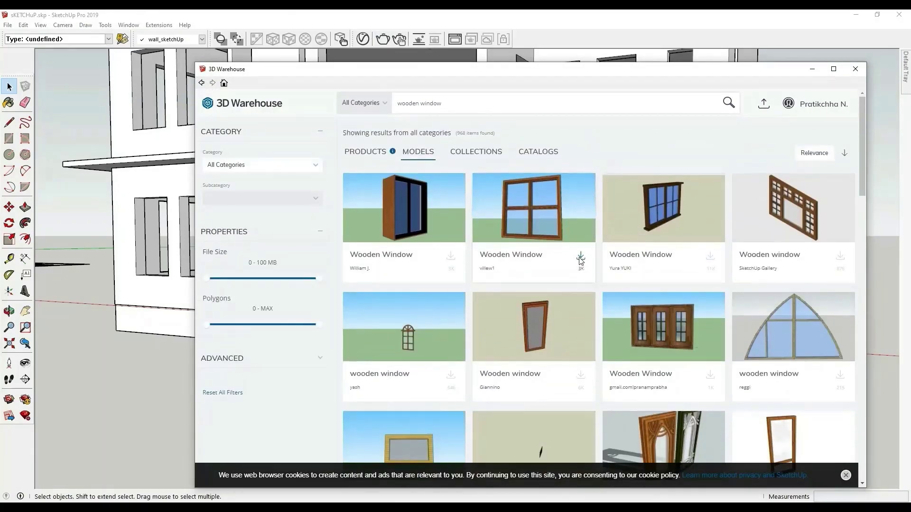
left_click(581, 259)
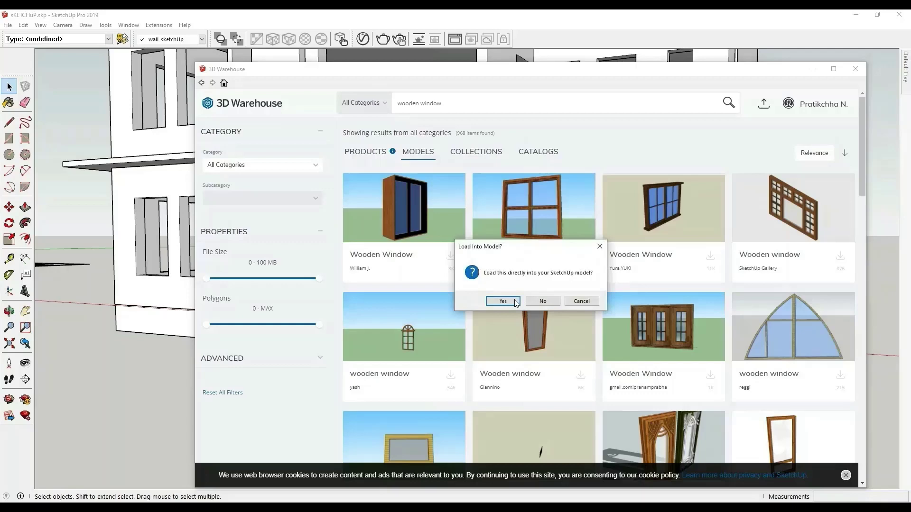
left_click(511, 298)
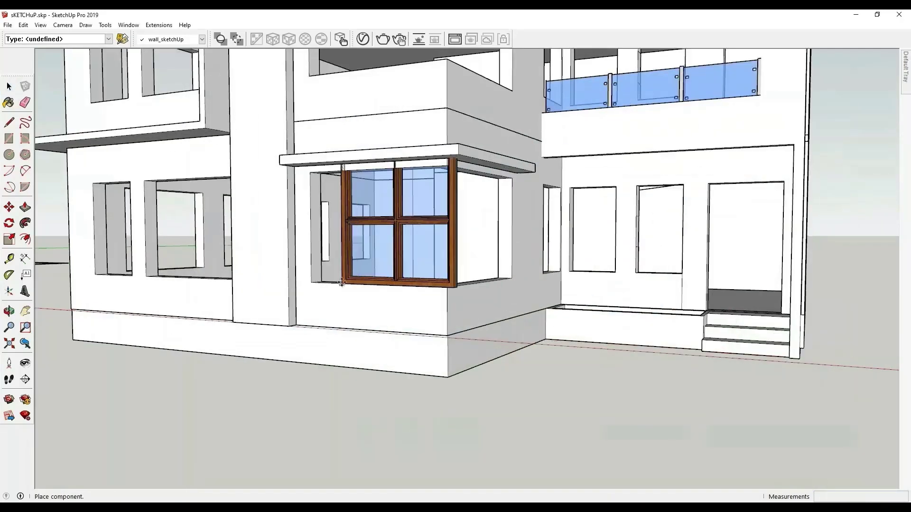
- Place the wooden window in the wall recess and lift it slightly along the blue axis
left_click(342, 283)
scroll(342, 283, "up", 5)
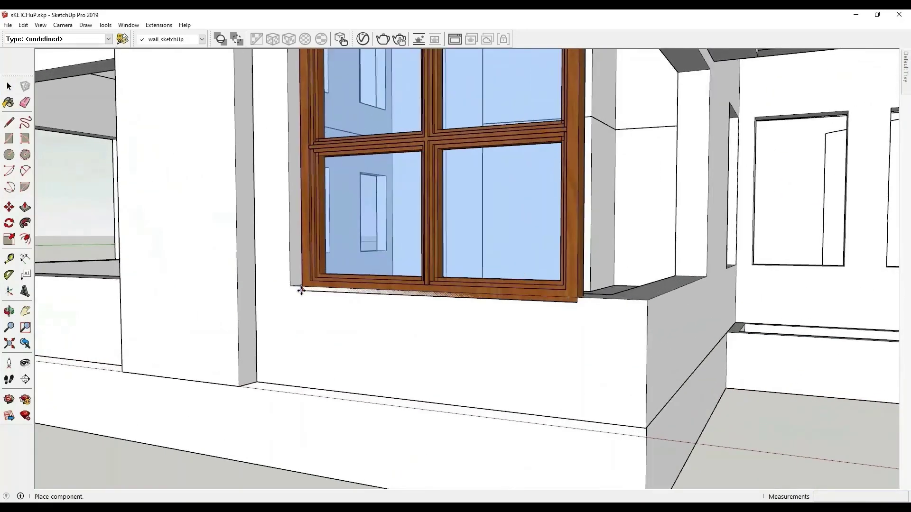
scroll(435, 322, "down", 2)
middle_click_drag(435, 321, 357, 336)
scroll(427, 216, "up", 3)
scroll(357, 336, "down", 2)
left_click(359, 251)
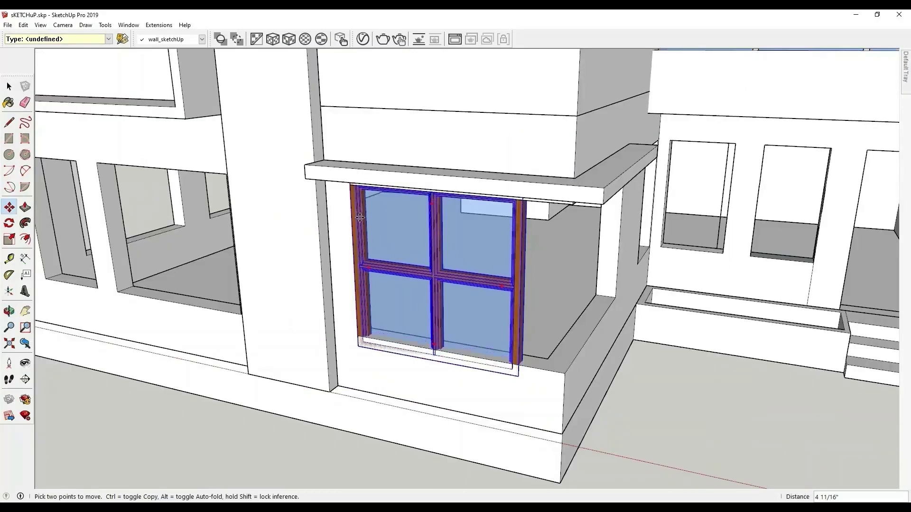
left_click(360, 225)
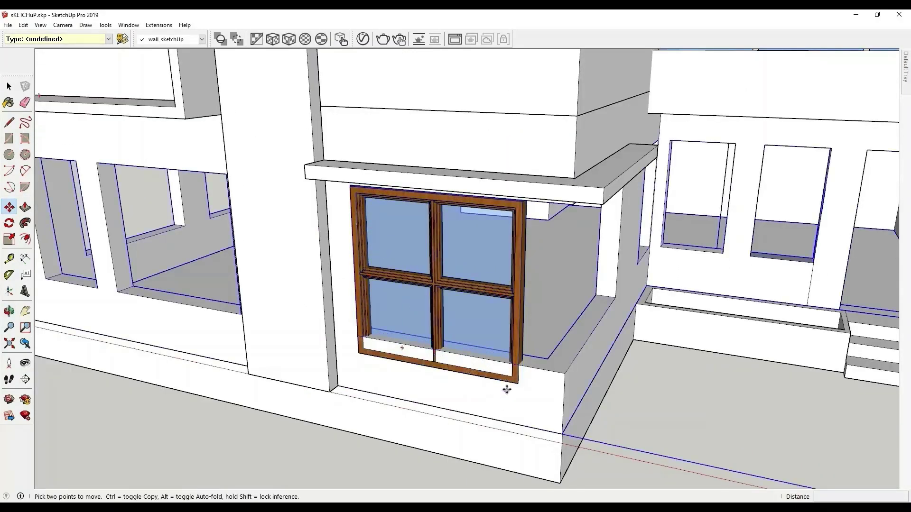
- Scale the window by corner grip to 0.89, then widen it to Red Scale 1.37
key("s")
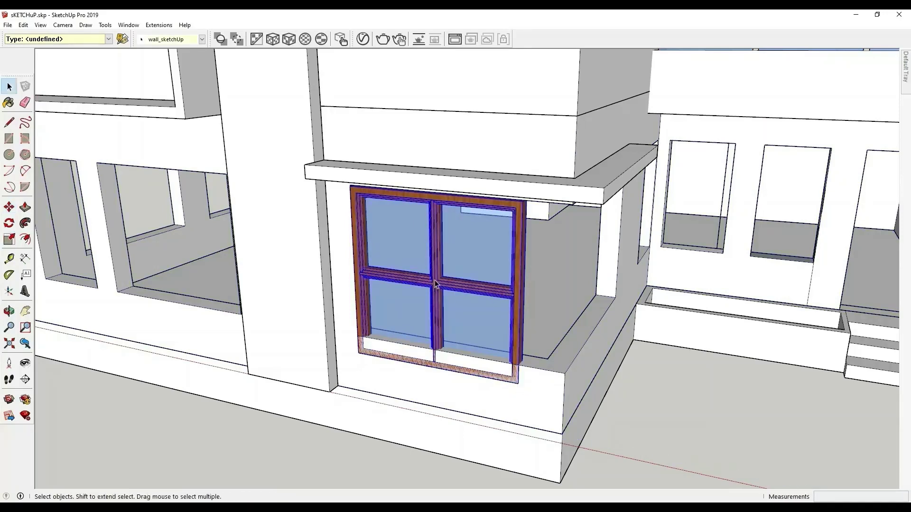
left_click(510, 380)
scroll(517, 387, "up", 2)
left_click_drag(518, 372, 491, 337)
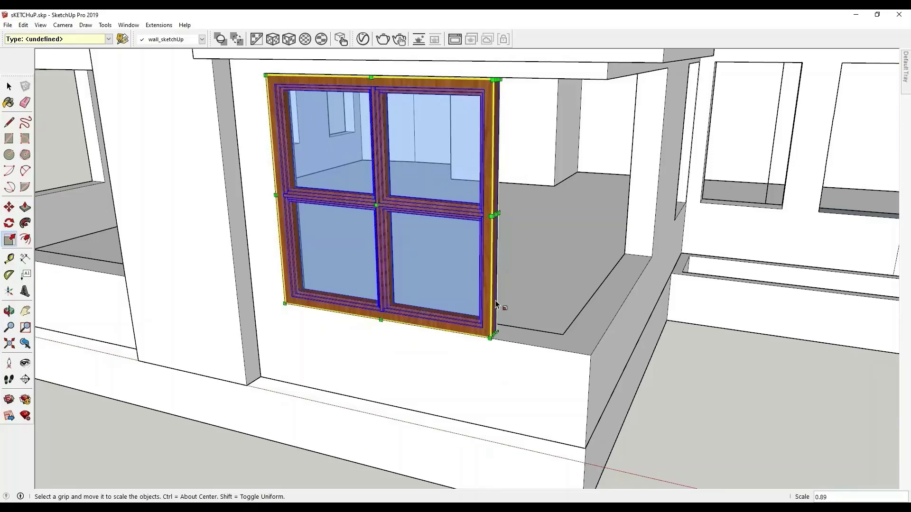
middle_click_drag(495, 231, 465, 231)
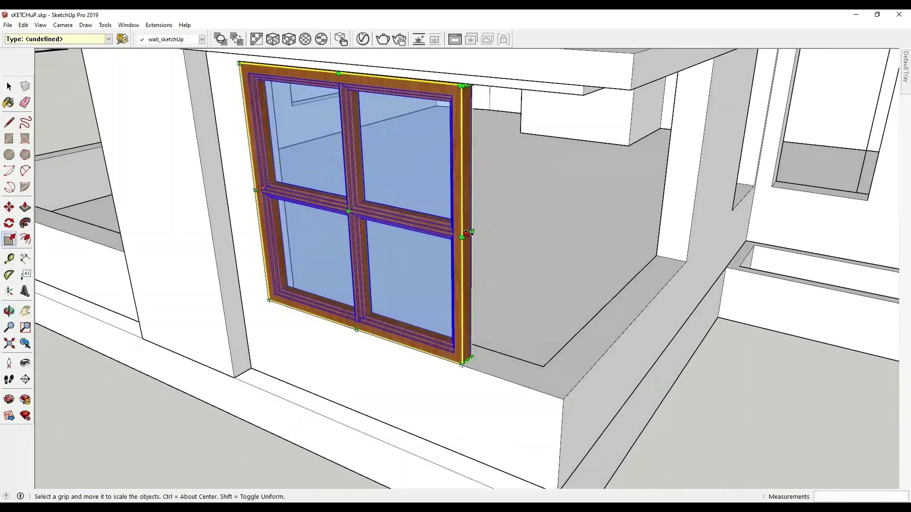
left_click_drag(467, 234, 555, 296)
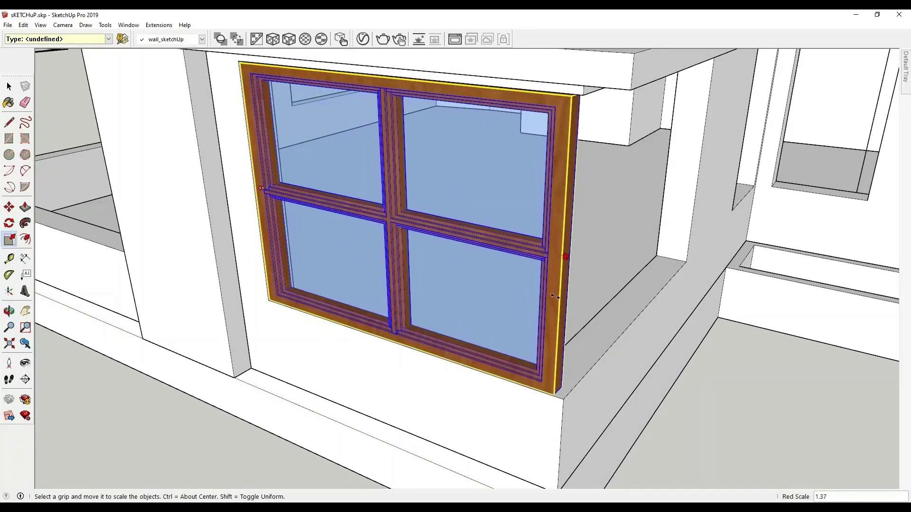
scroll(502, 279, "down", 8)
key("space")
scroll(584, 379, "up", 4)
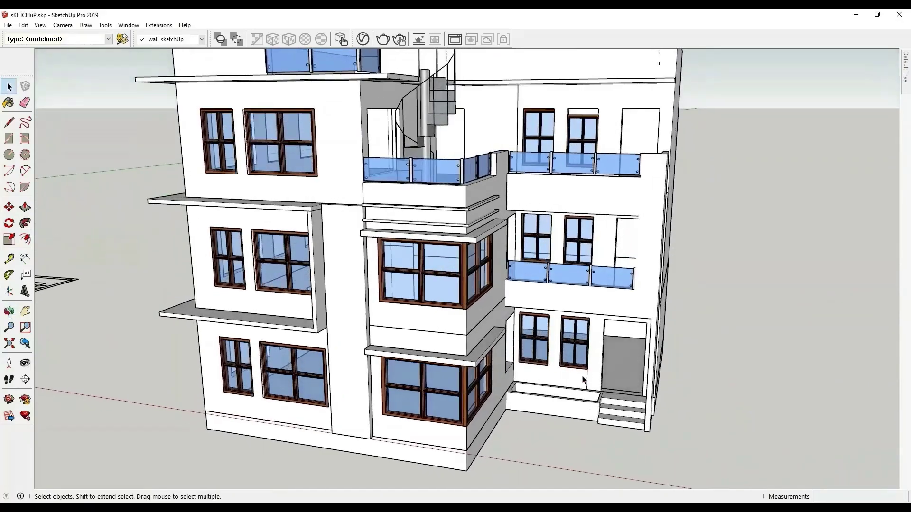
middle_click_drag(582, 380, 484, 351)
scroll(469, 342, "up", 4)
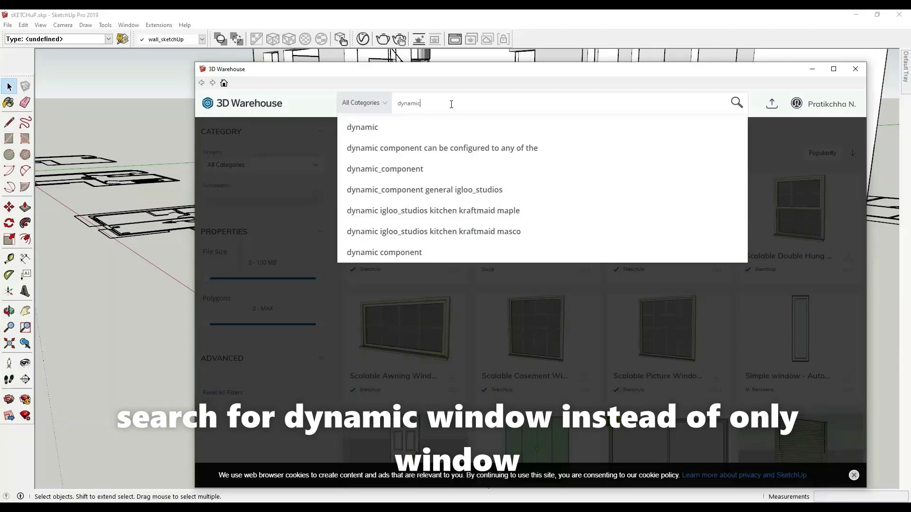
- Search 'dynamic window' and load the Scalable Picture Window into the model
key("Return")
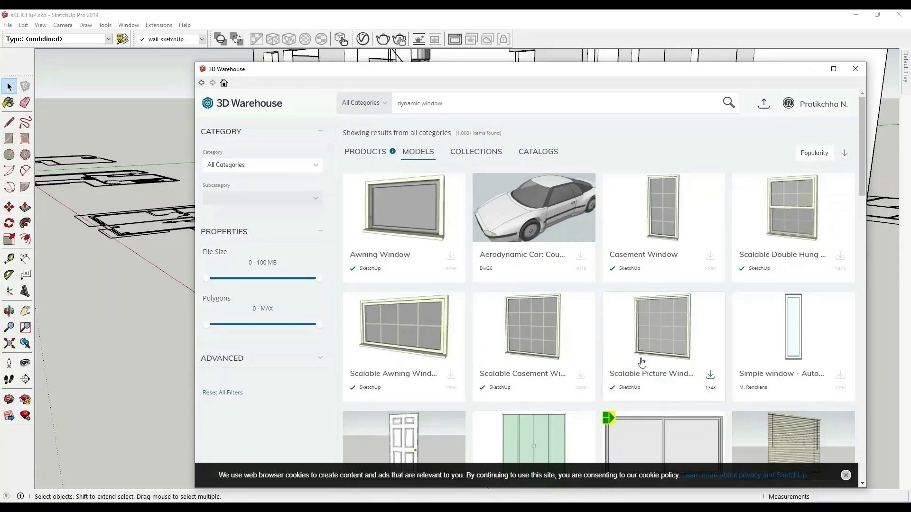
left_click(709, 377)
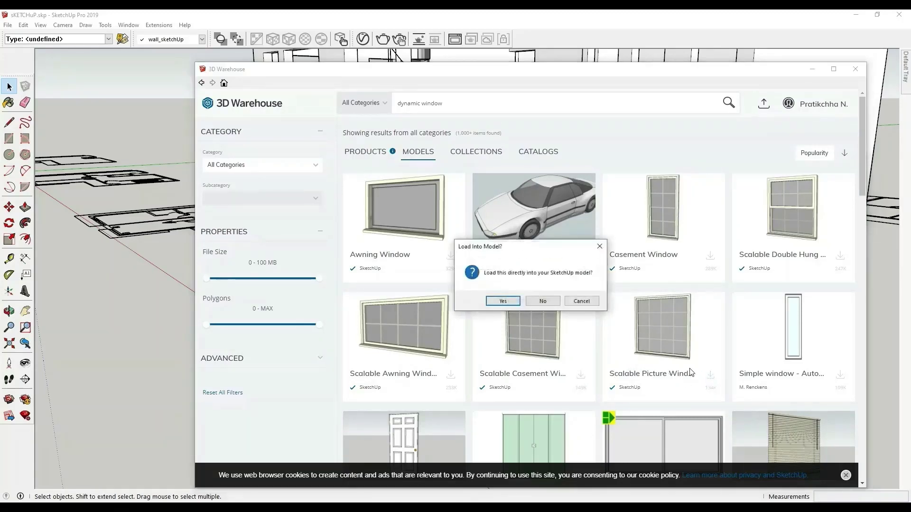
left_click(503, 301)
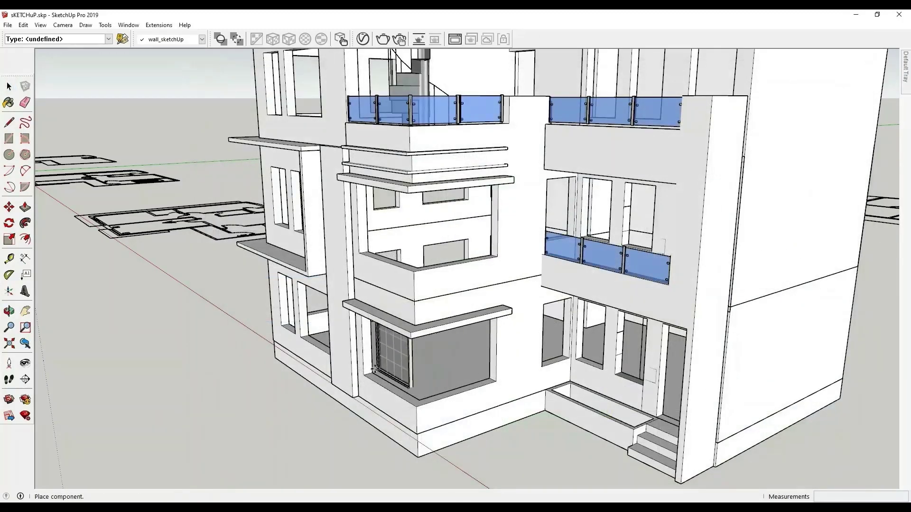
- Place the picture window in the bay opening and scale it wider to span it
scroll(375, 380, "up", 5)
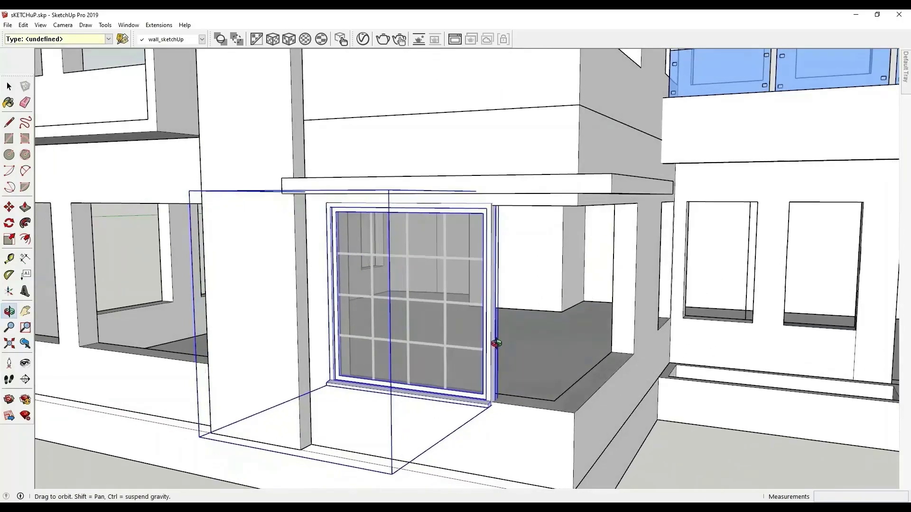
middle_click_drag(495, 344, 494, 332)
left_click(499, 302)
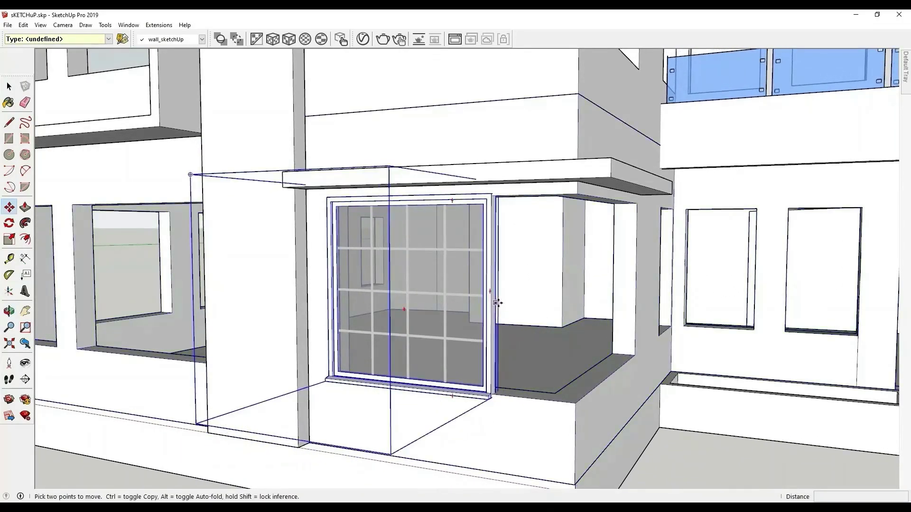
key("s")
left_click(493, 301)
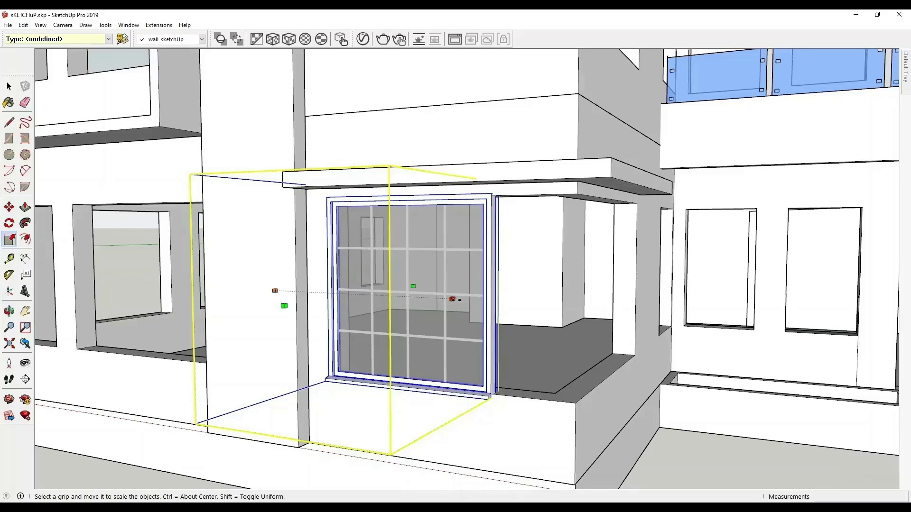
left_click_drag(454, 299, 540, 304)
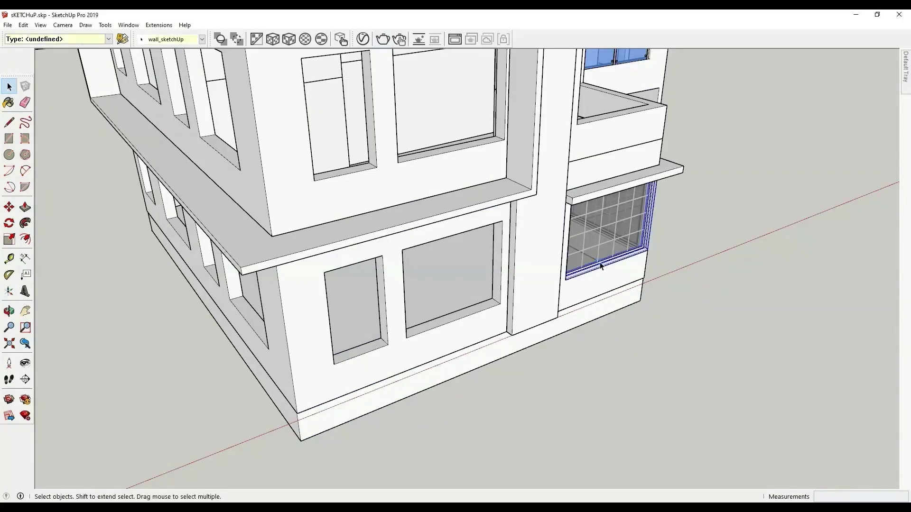
- Paste a copy of the window, move it into the left opening and shrink it to half width
key("ctrl+v")
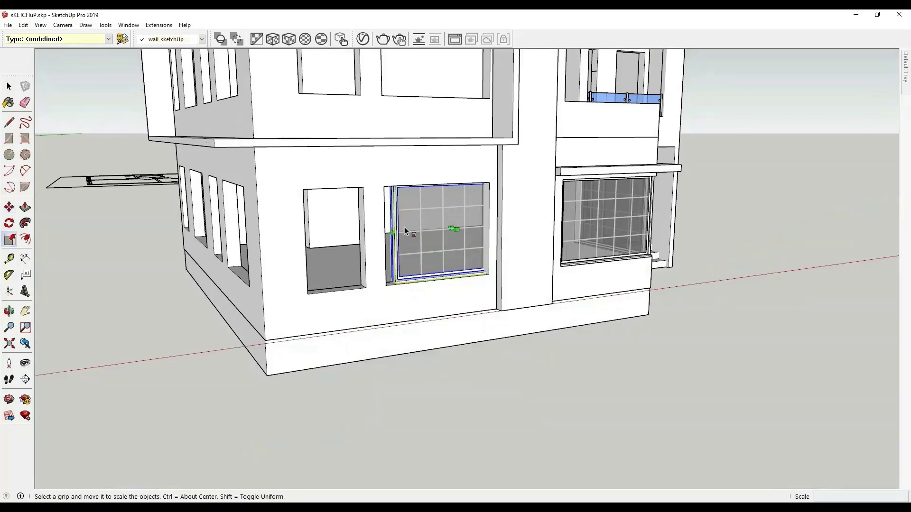
scroll(404, 231, "up", 5)
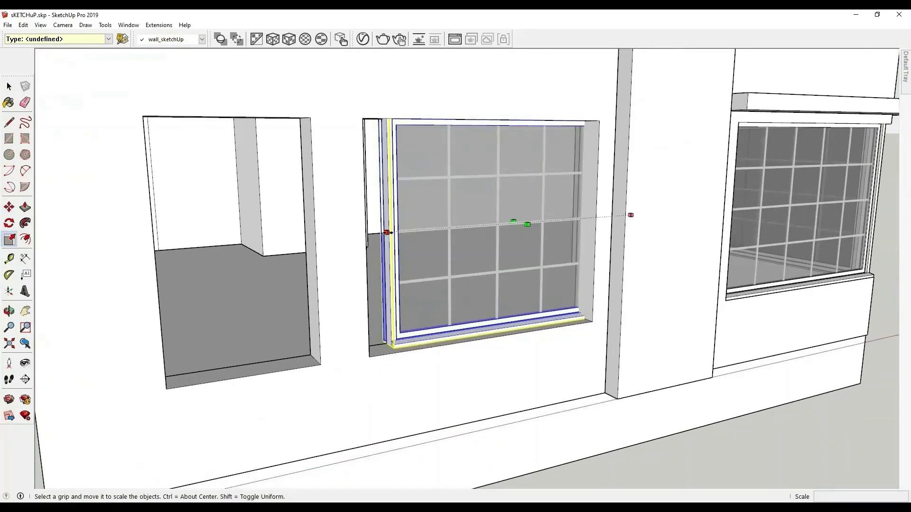
left_click_drag(387, 230, 428, 230)
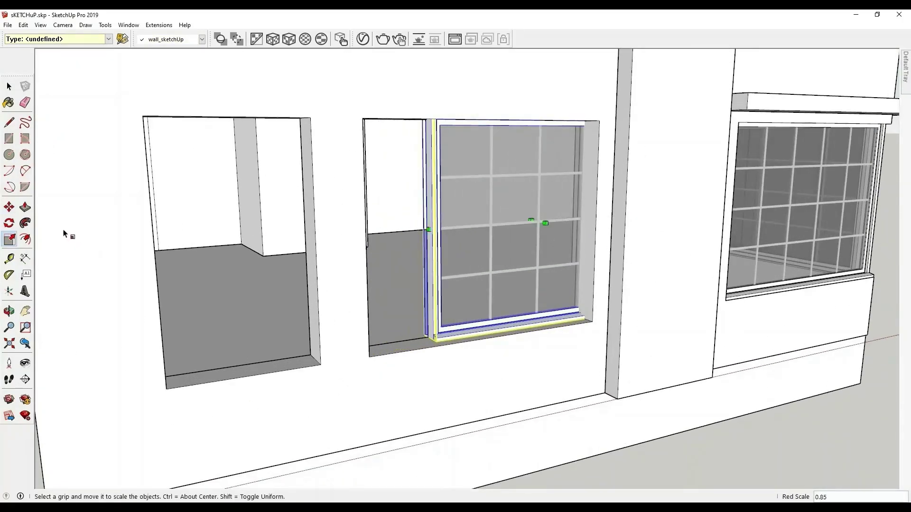
left_click(9, 209)
left_click(436, 337)
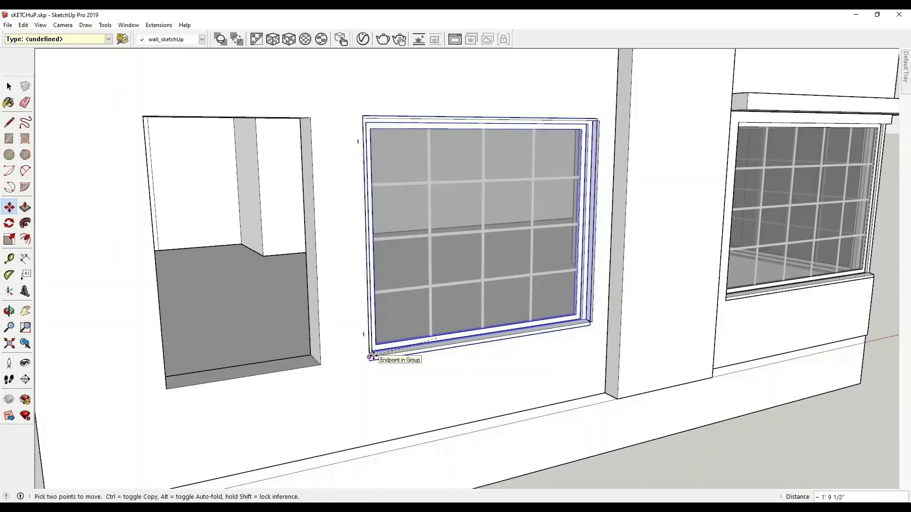
middle_click_drag(373, 358, 330, 346)
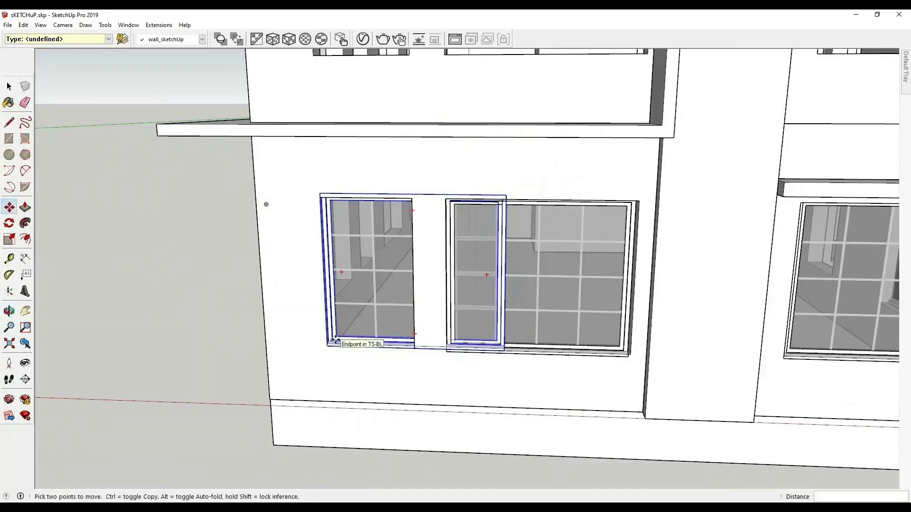
left_click(335, 340)
key("s")
left_click_drag(507, 274, 414, 284)
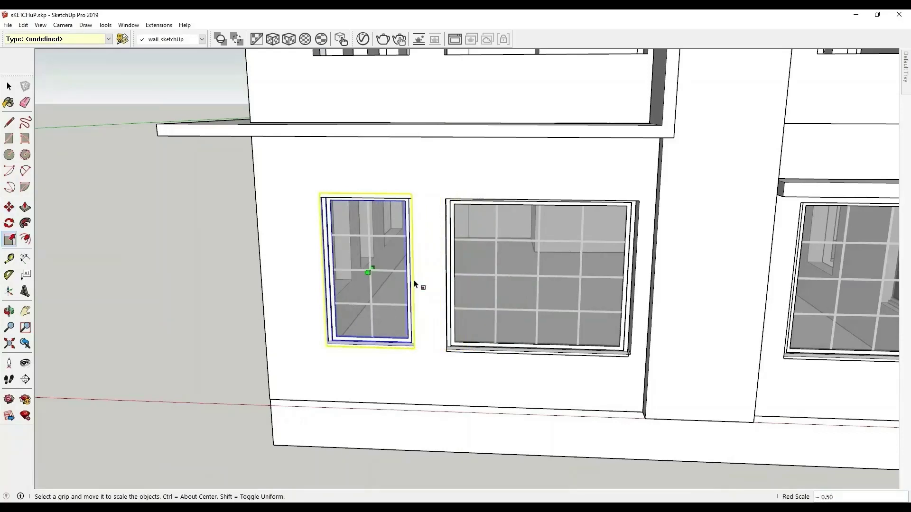
key("space")
- Deselect the window and zoom out to view the whole building
left_click(148, 214)
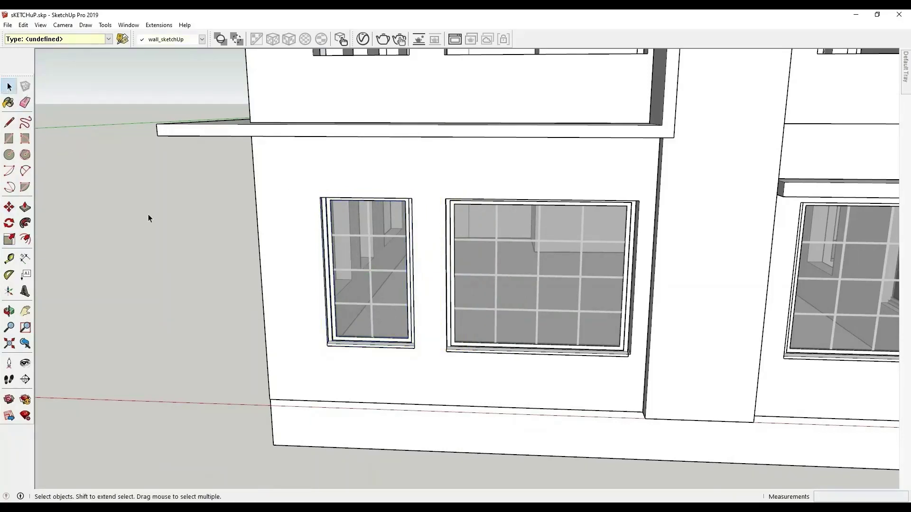
scroll(148, 215, "down", 10)
middle_click_drag(394, 292, 443, 279)
scroll(443, 279, "up", 3)
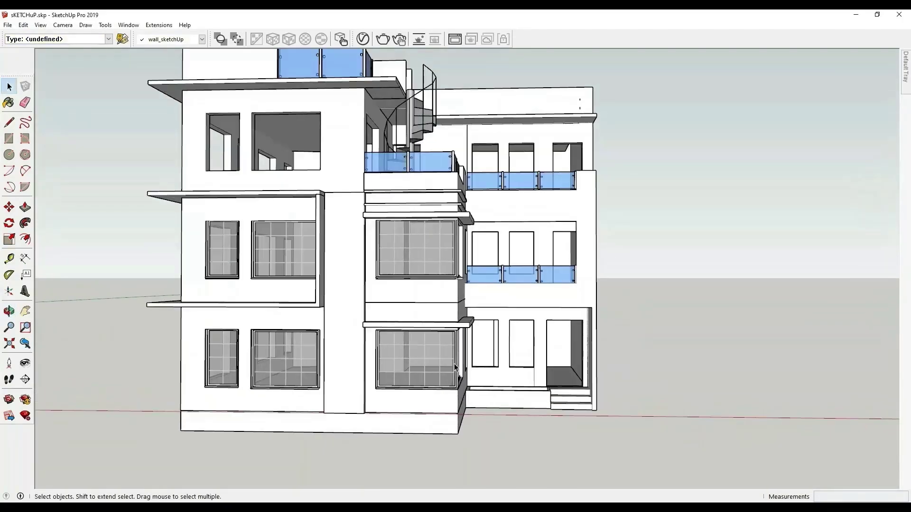
- Inspect the picture window's Component Options, including the interior Material choices
middle_click_drag(427, 372, 584, 367)
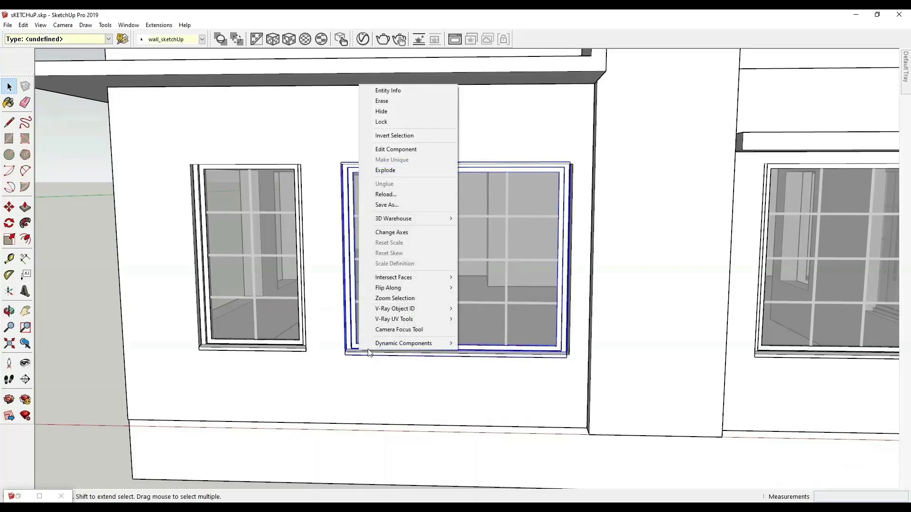
mouse_move(379, 350)
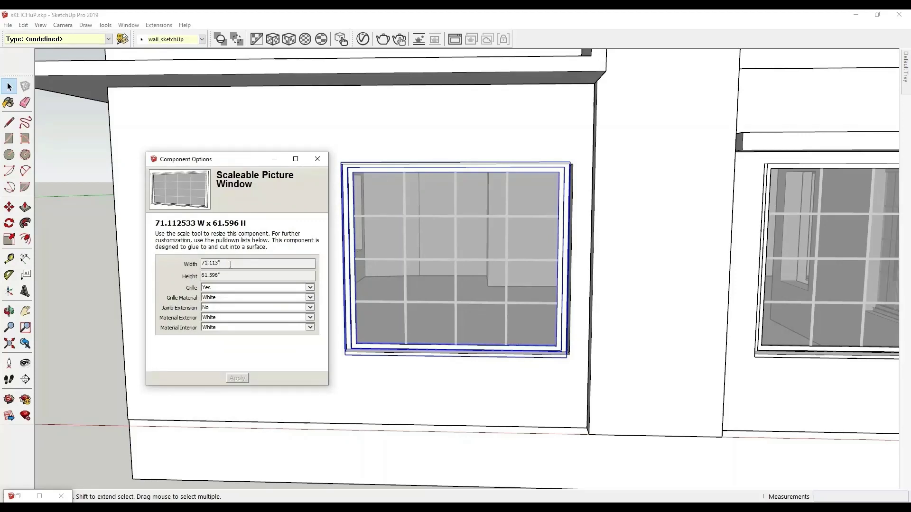
left_click(310, 328)
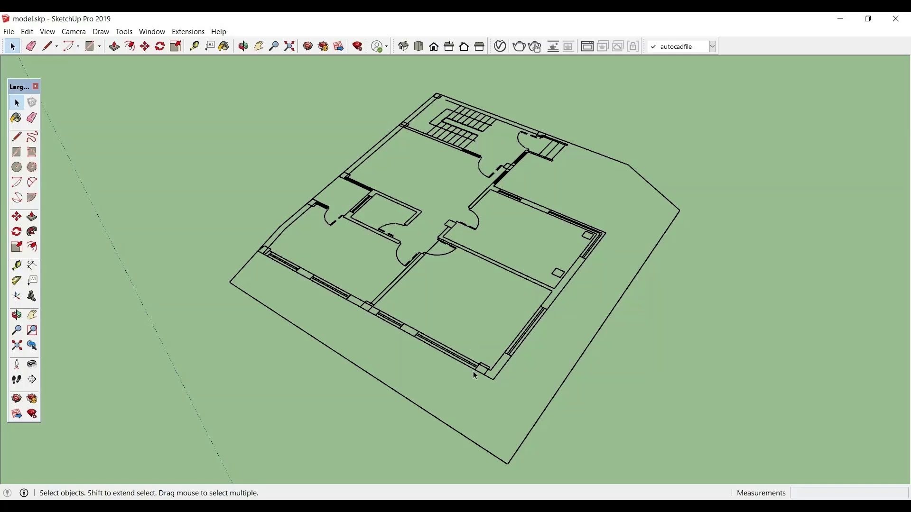
- Draw a rectangle along the wall strip and push/pull it up to 9'4"
scroll(471, 315, "up", 5)
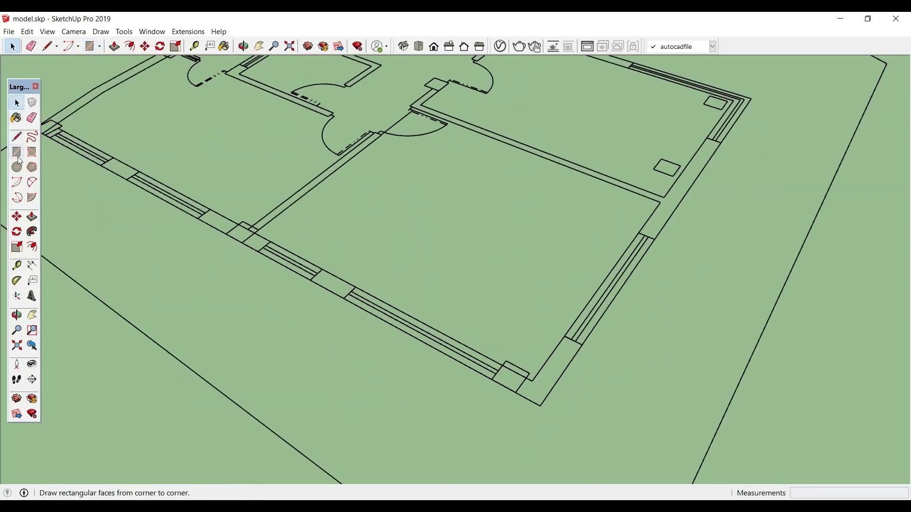
left_click(17, 152)
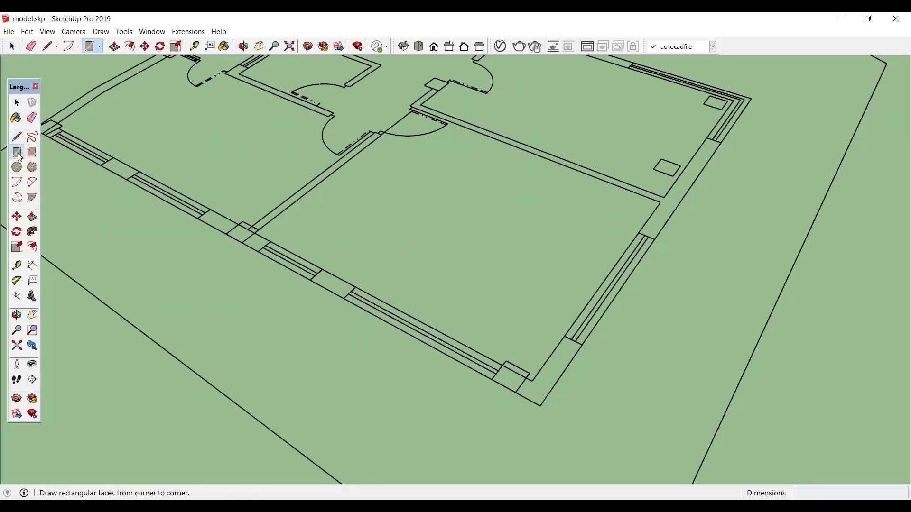
left_click(50, 138)
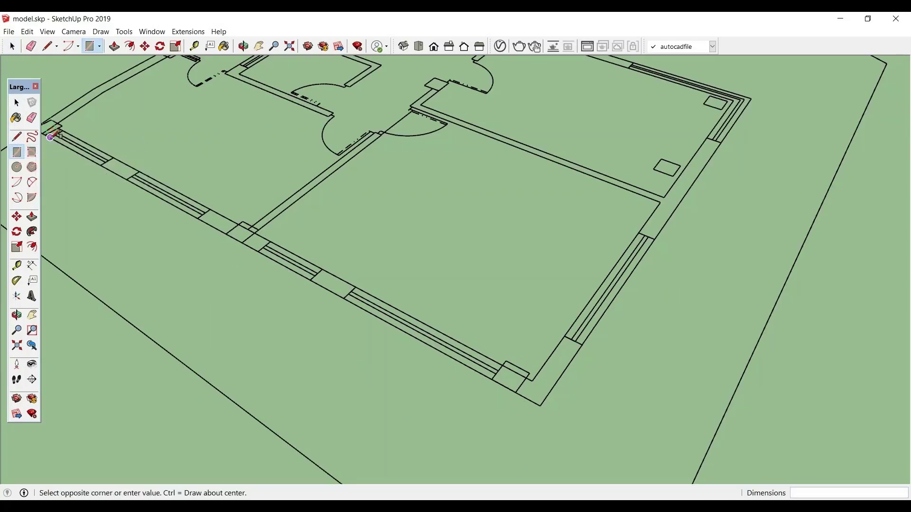
left_click(532, 381)
key("p")
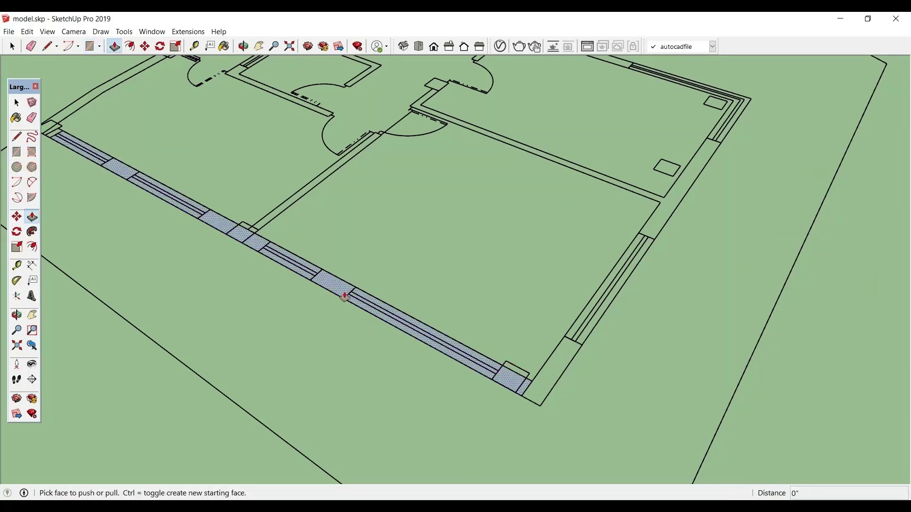
left_click(345, 297)
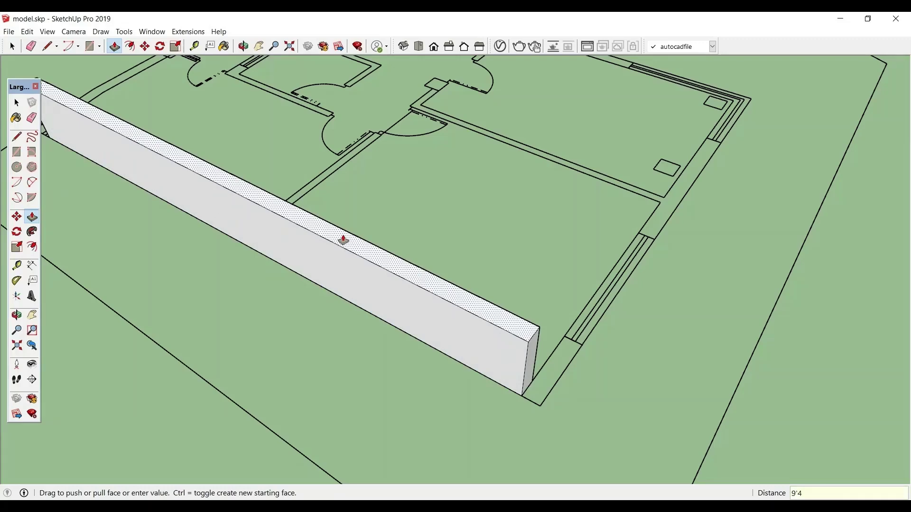
type("9'4\"")
key("Return")
- From below the wall, add four vertical tape-measure guides at the plan's window edges
middle_click_drag(392, 270, 482, 318)
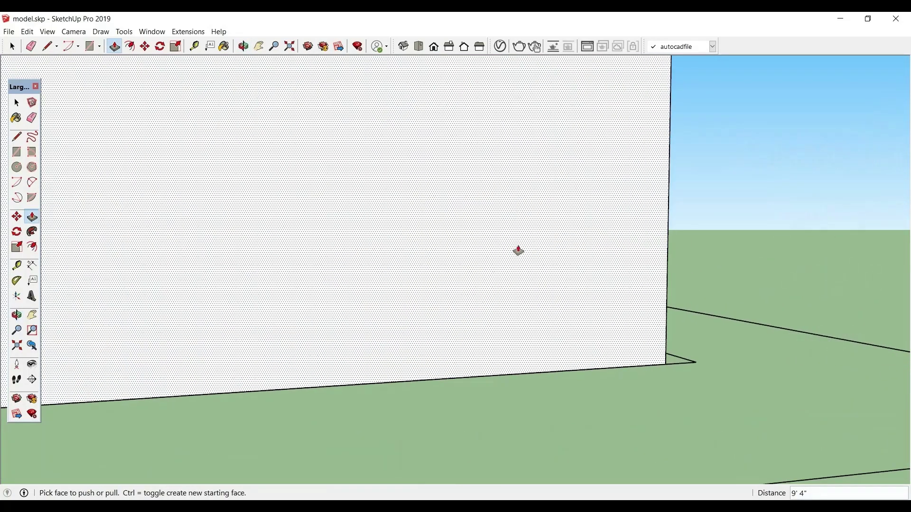
middle_click_drag(518, 251, 513, 119)
key("space")
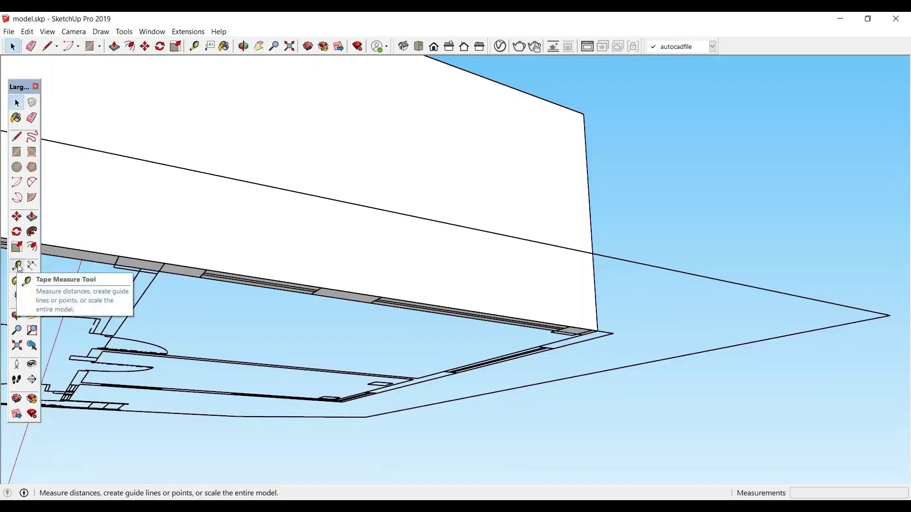
left_click(17, 266)
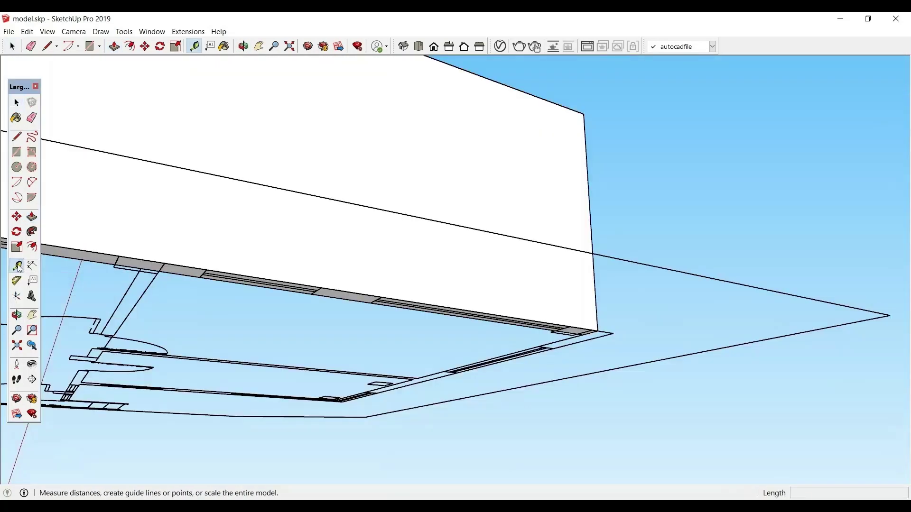
left_click(597, 299)
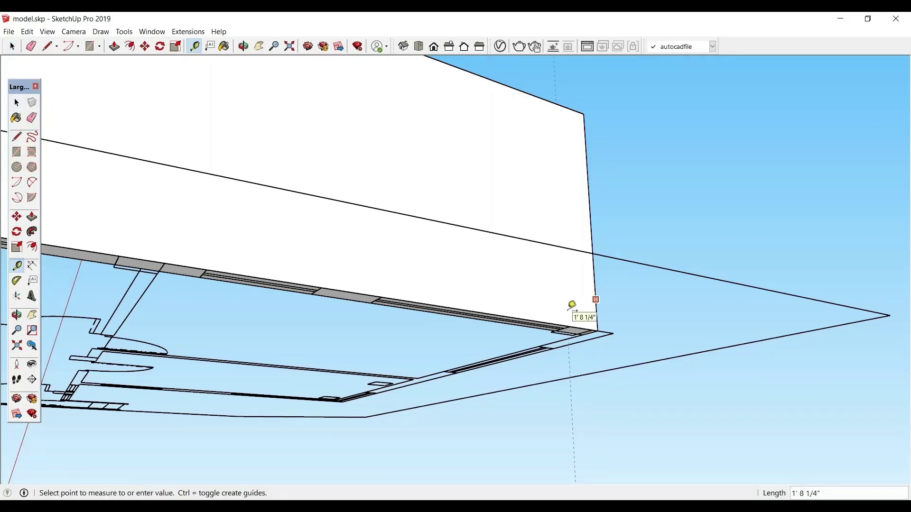
left_click(573, 323)
left_click(574, 314)
left_click(382, 289)
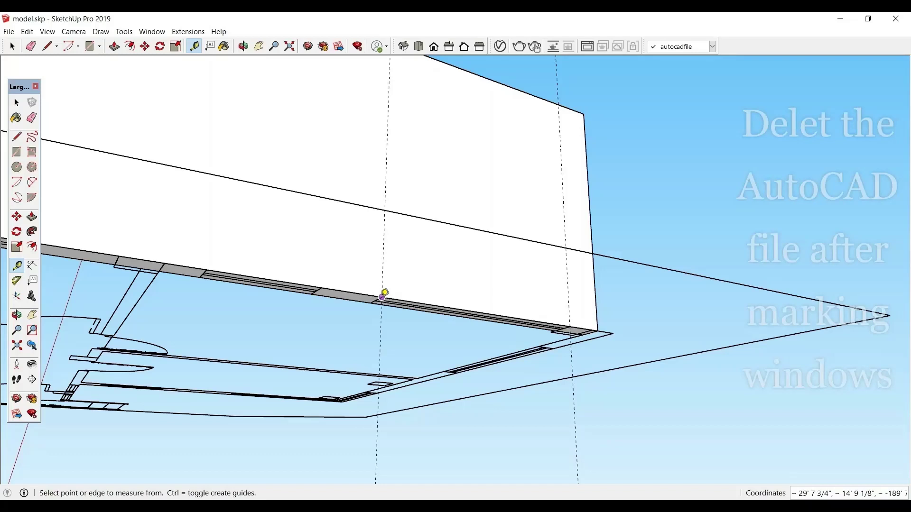
left_click(382, 288)
left_click(321, 286)
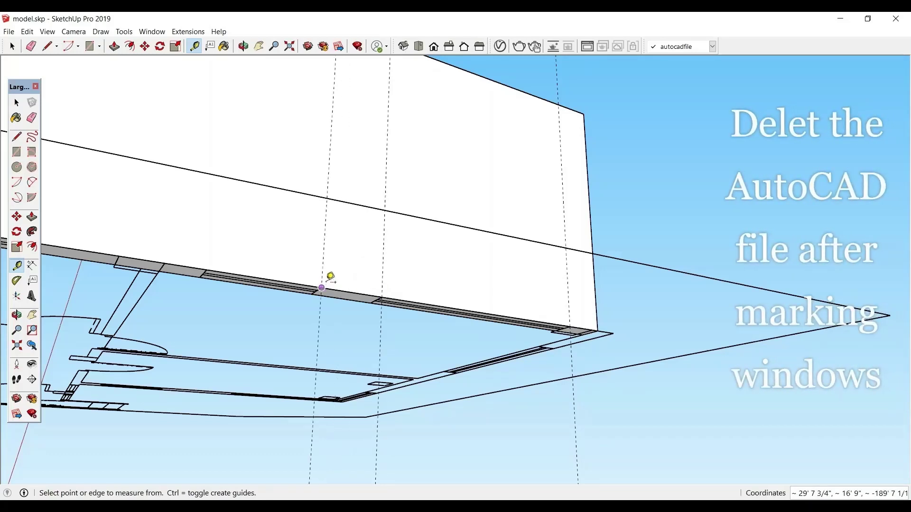
left_click(323, 276)
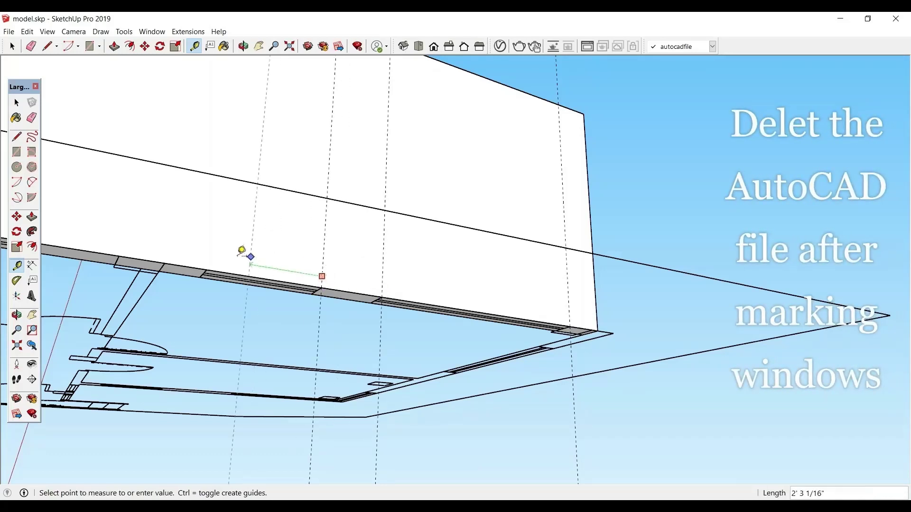
left_click(212, 261)
middle_click_drag(506, 349, 483, 353)
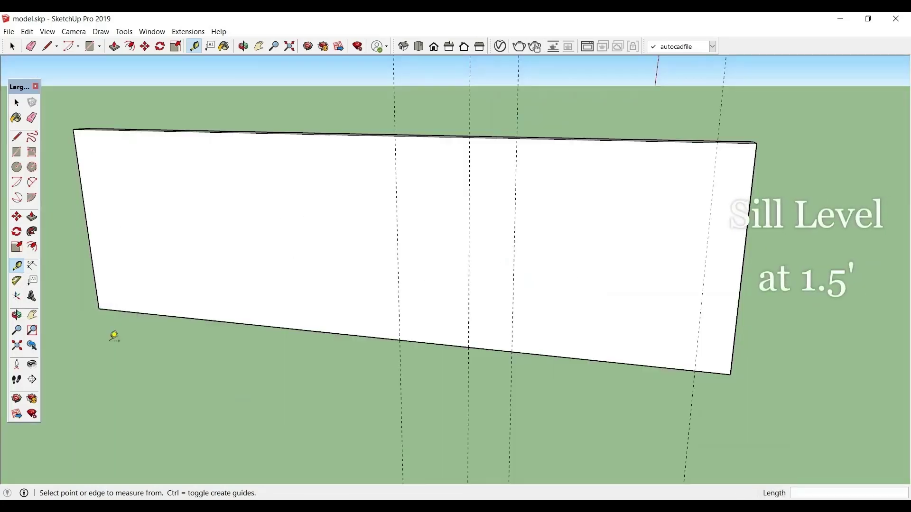
- Add horizontal guides 1.5' and 7' up from the wall's bottom edge
left_click(17, 265)
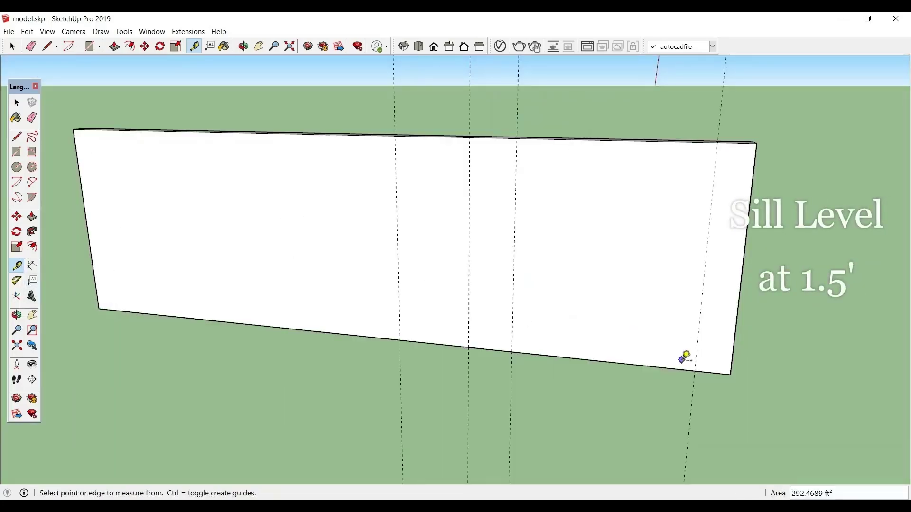
left_click(654, 364)
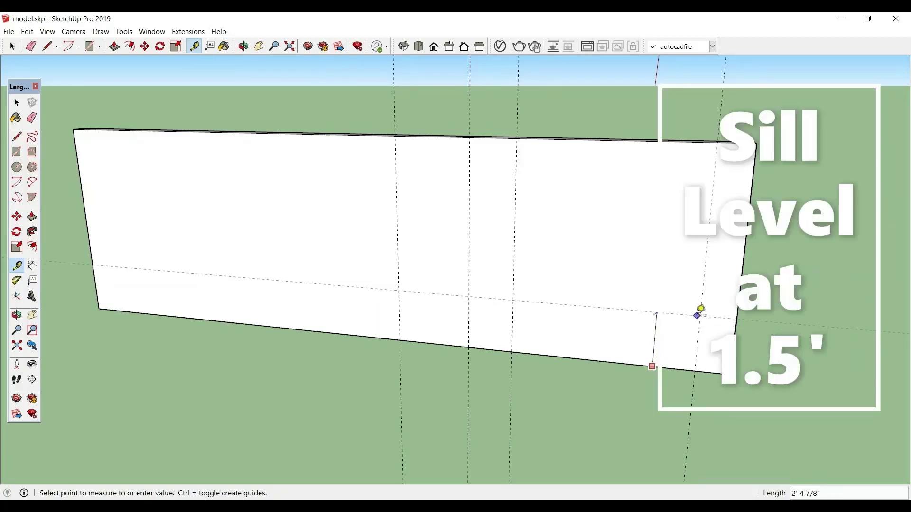
type("1.")
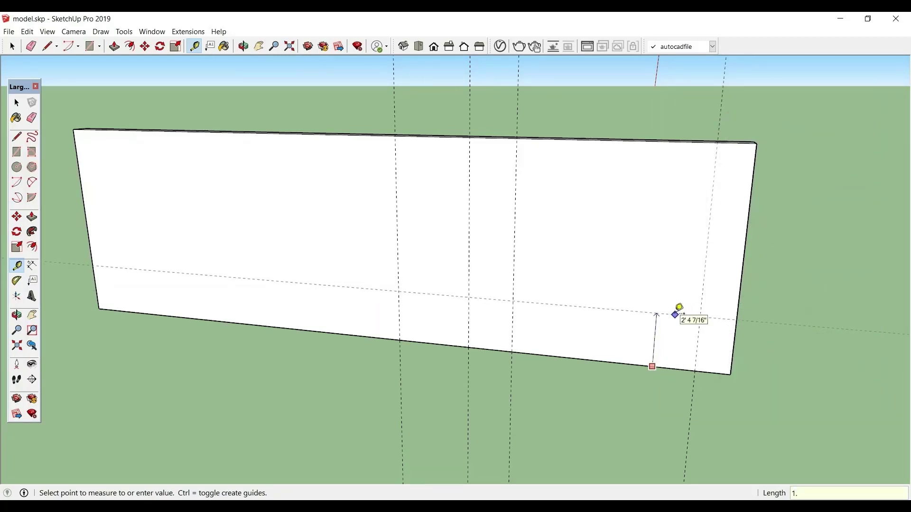
type("5")
key("Return")
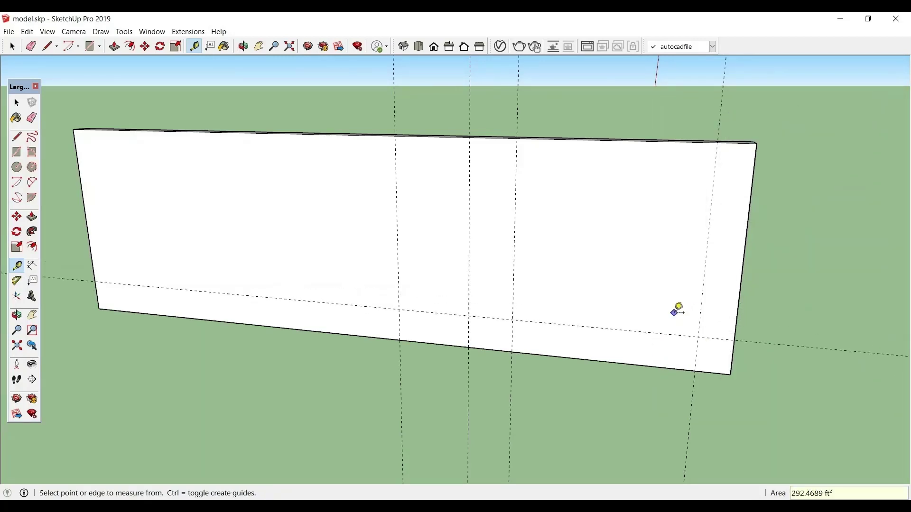
left_click(655, 367)
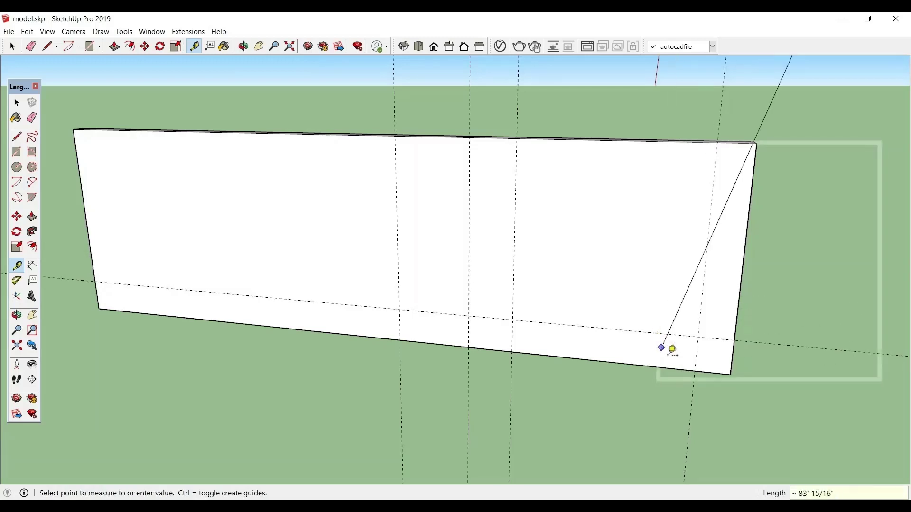
key("Escape")
left_click(671, 368)
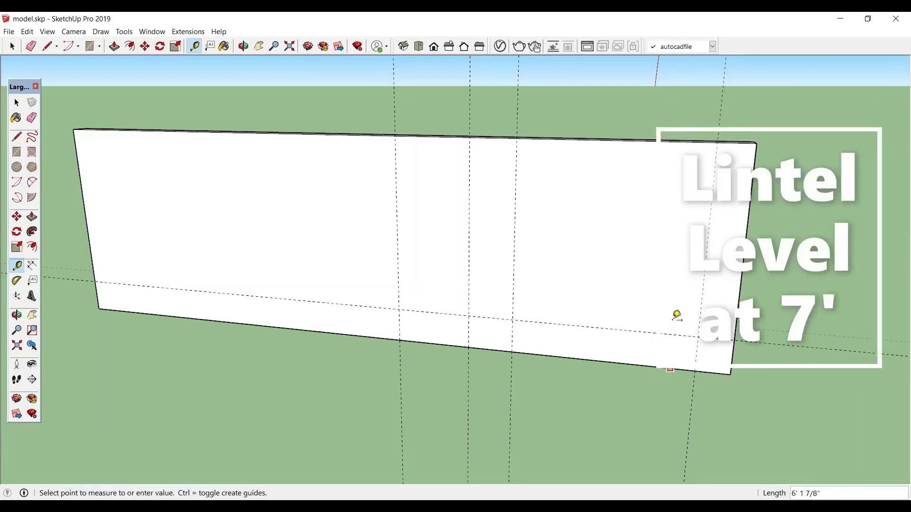
left_click(682, 247)
middle_click_drag(685, 301, 559, 309)
- Draw a narrow and a wide rectangle between guide intersections on the wall
key("space")
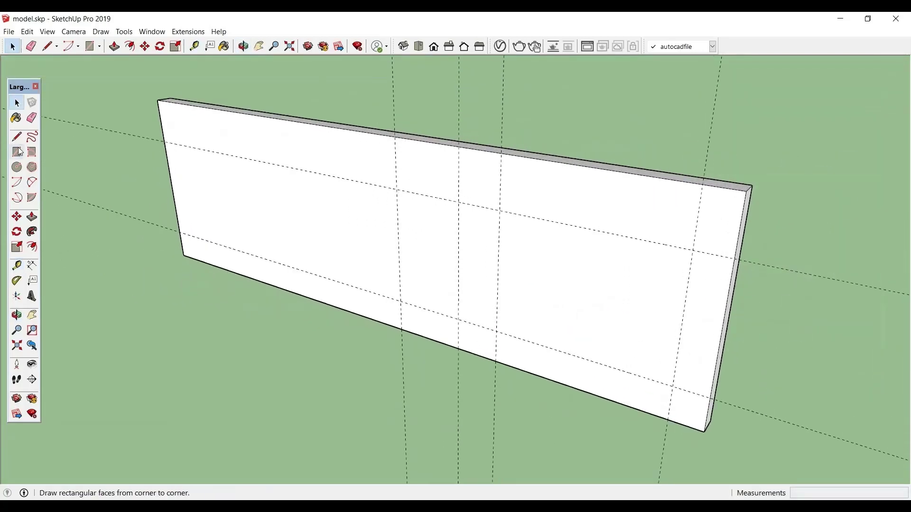
left_click(18, 152)
left_click(396, 190)
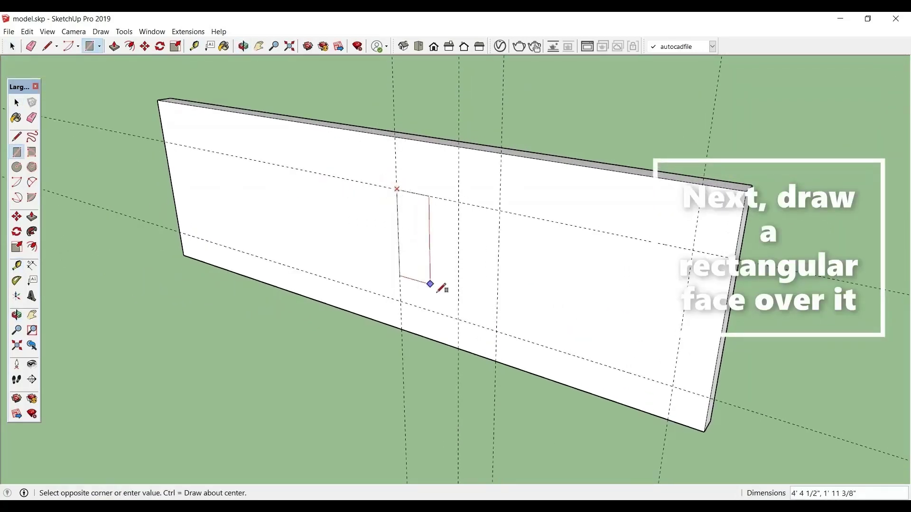
left_click(459, 319)
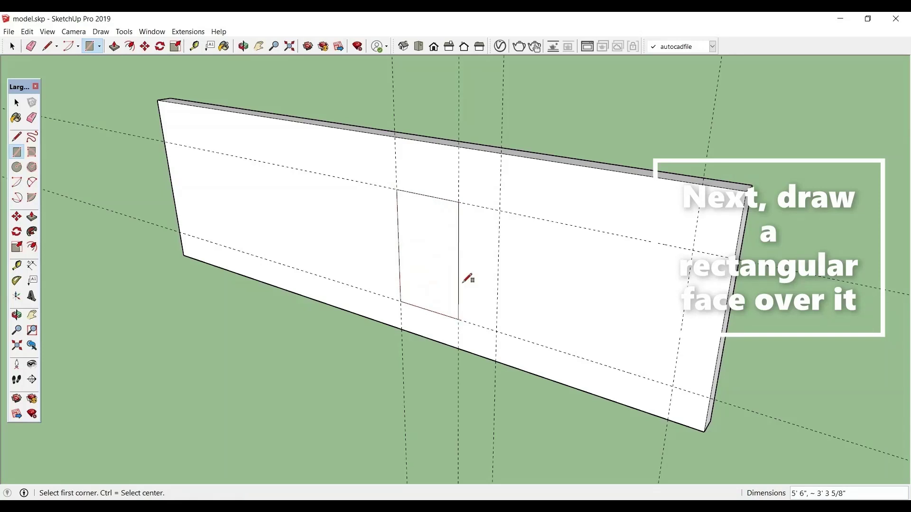
left_click(500, 210)
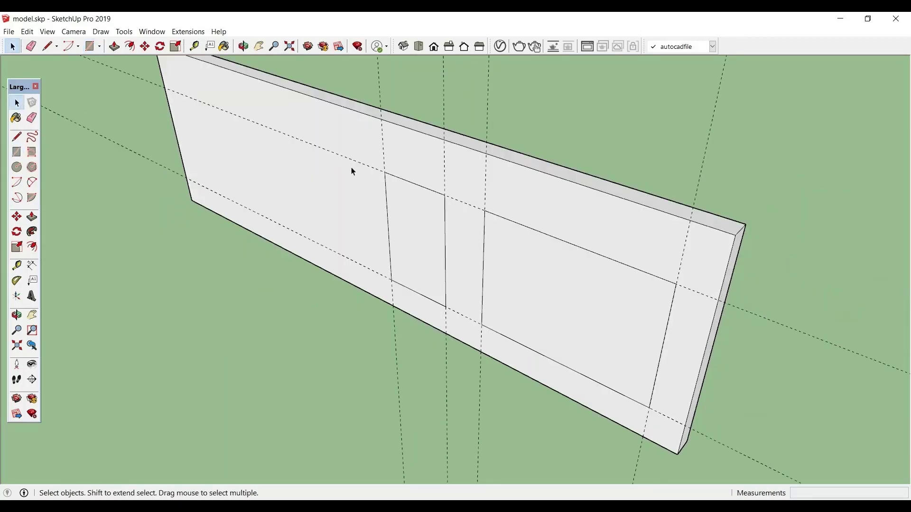
left_click(423, 193)
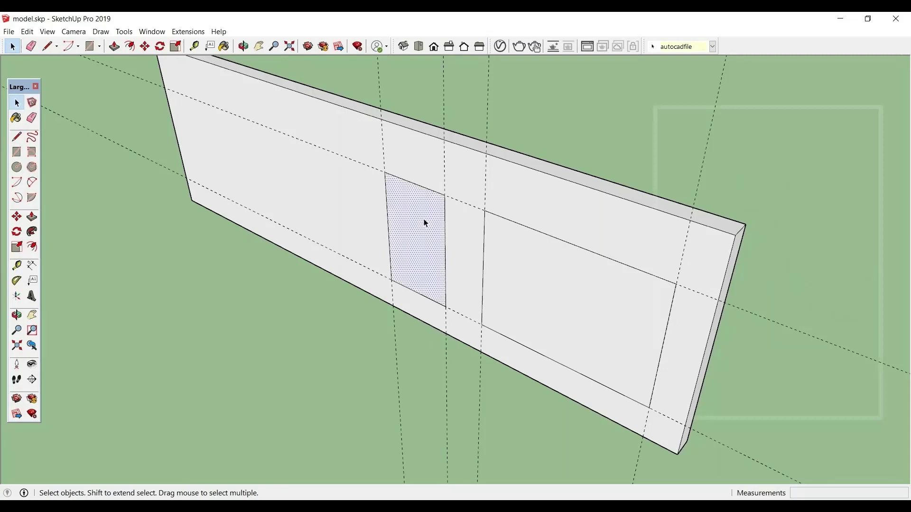
- Push/pull the small and large window rectangles through the wall
left_click(32, 218)
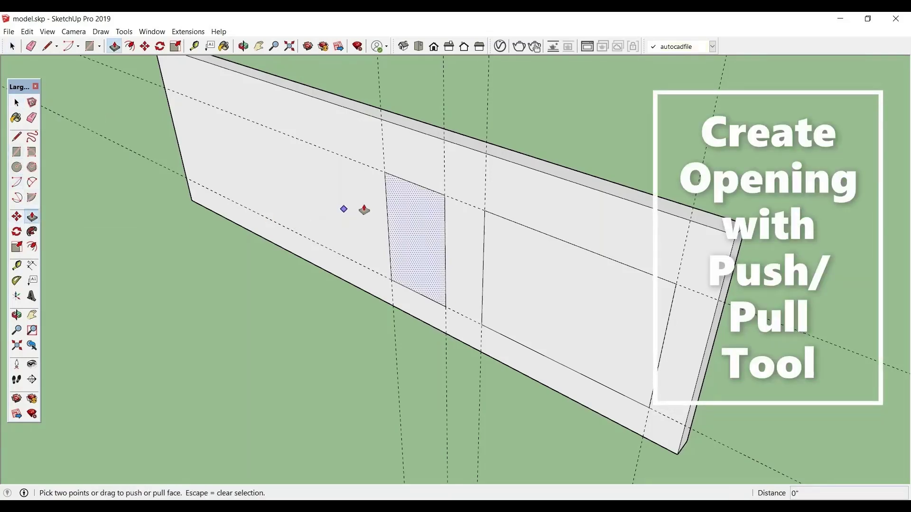
left_click(404, 197)
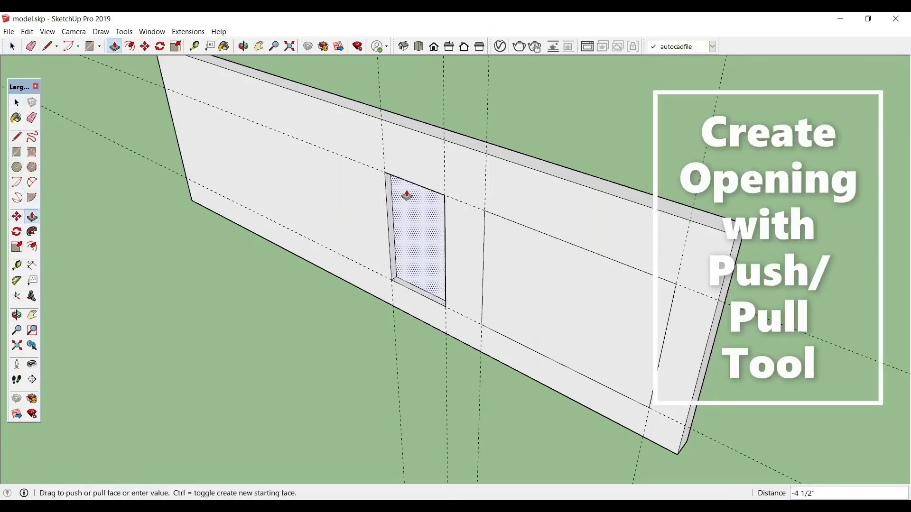
left_click(406, 119)
left_click(499, 237)
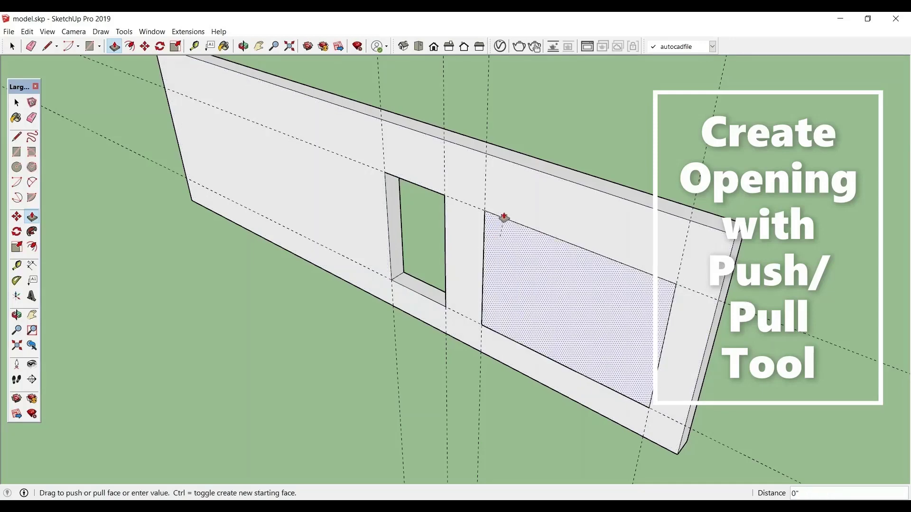
left_click(453, 235)
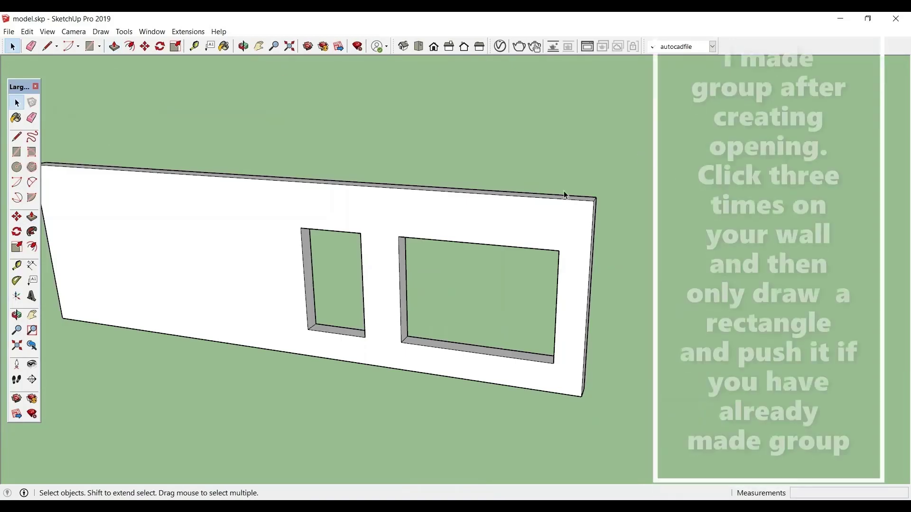
- Select the entire wall and make it a group
scroll(415, 210, "down", 3)
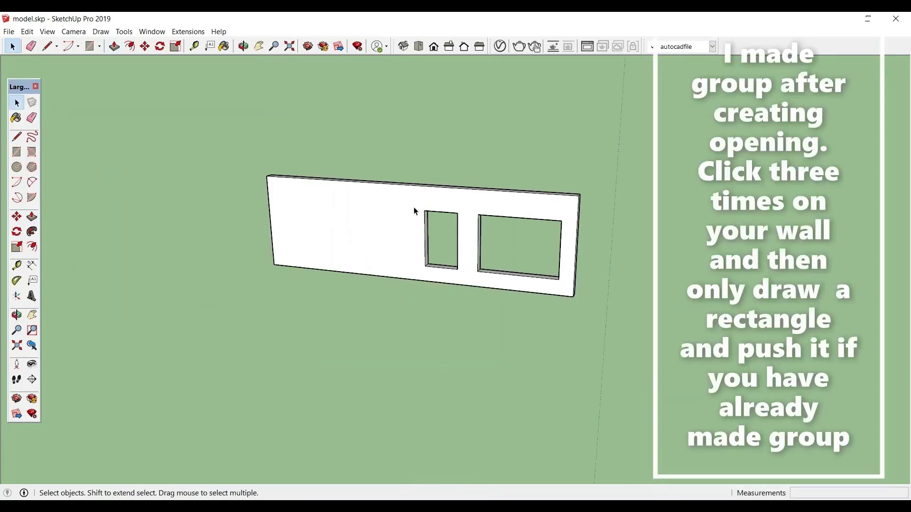
triple_click(414, 211)
right_click(415, 211)
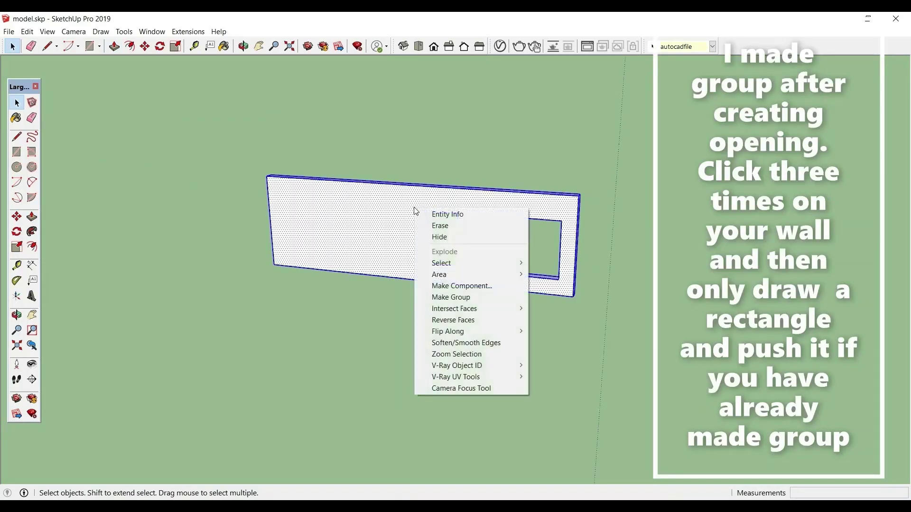
left_click(451, 298)
scroll(474, 252, "up", 4)
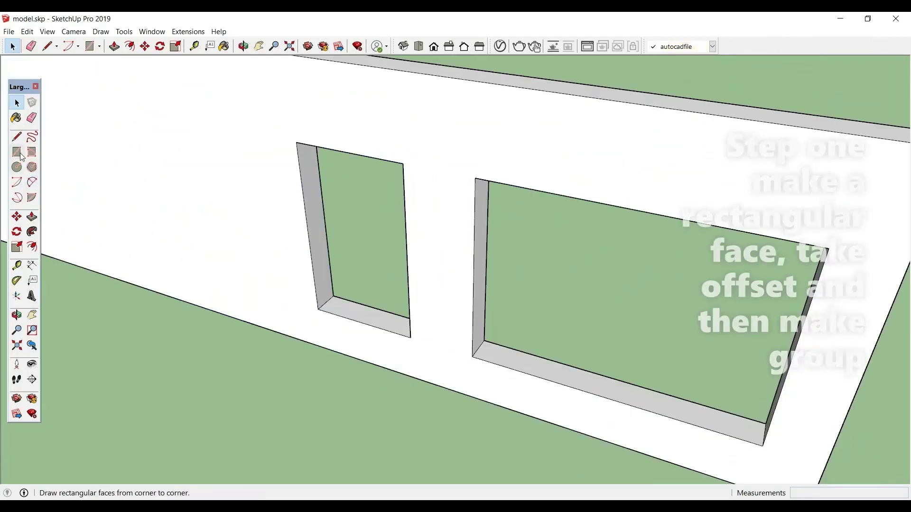
- Draw a rectangle across the small opening and offset its edges 2 inward
left_click(90, 46)
left_click(297, 142)
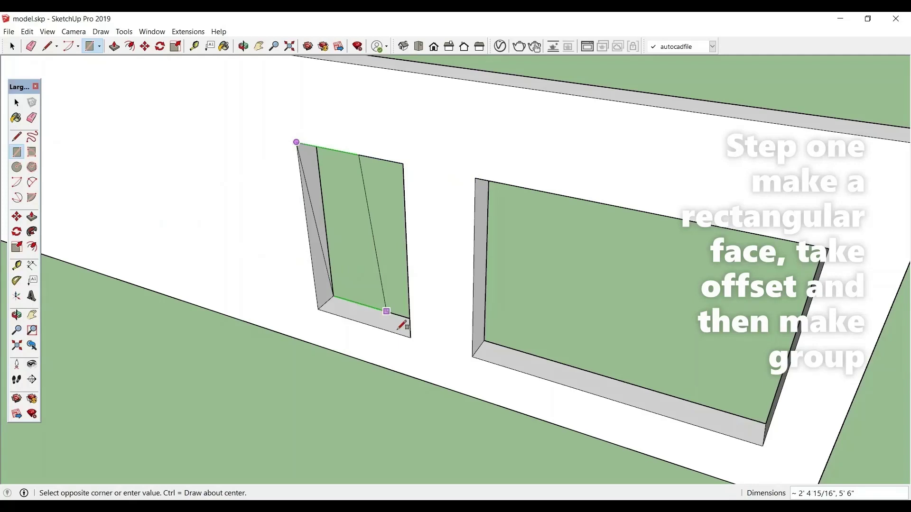
left_click(411, 337)
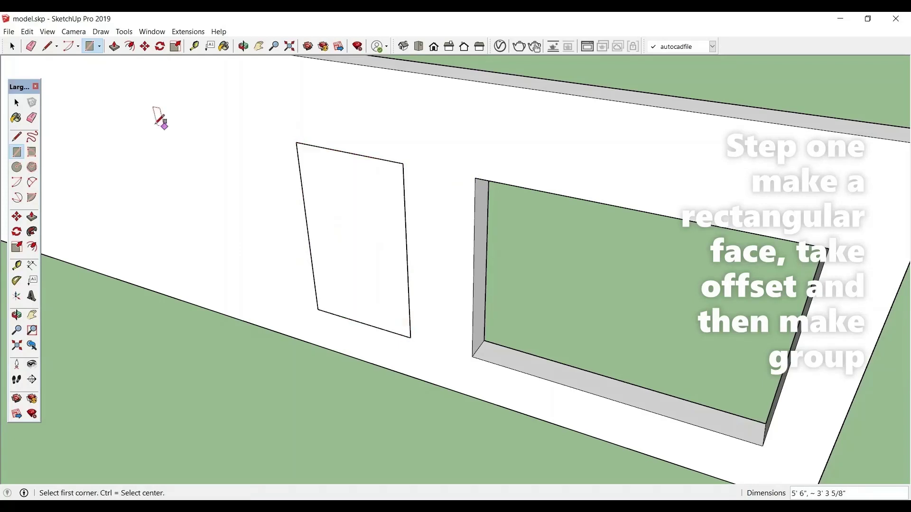
left_click(17, 103)
left_click(387, 275)
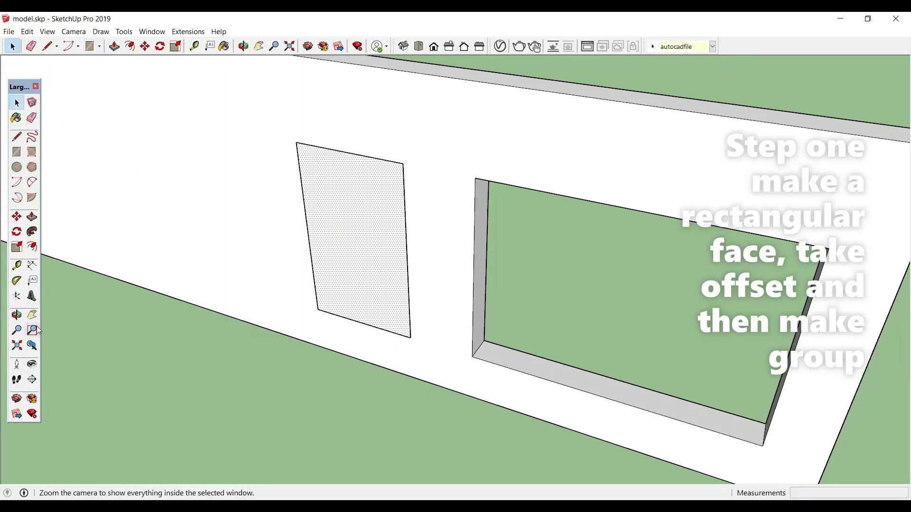
left_click(32, 246)
left_click(313, 246)
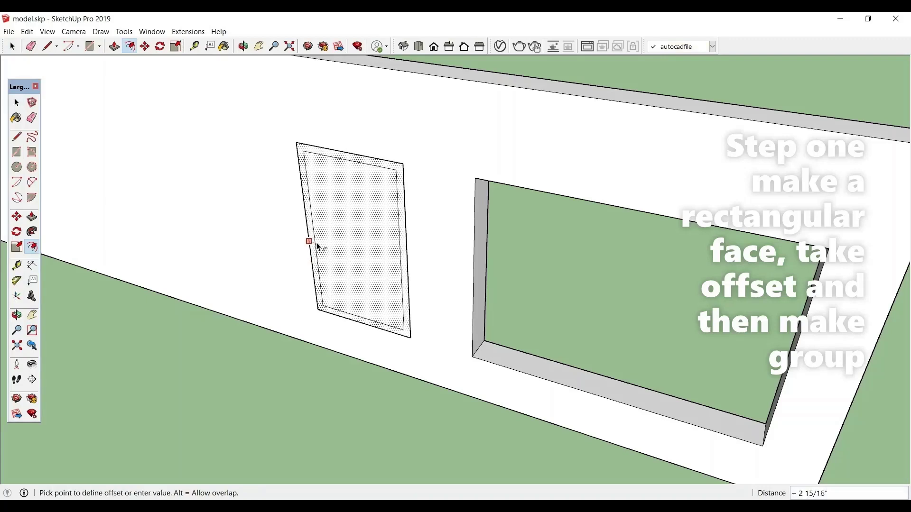
type("2")
key("Return")
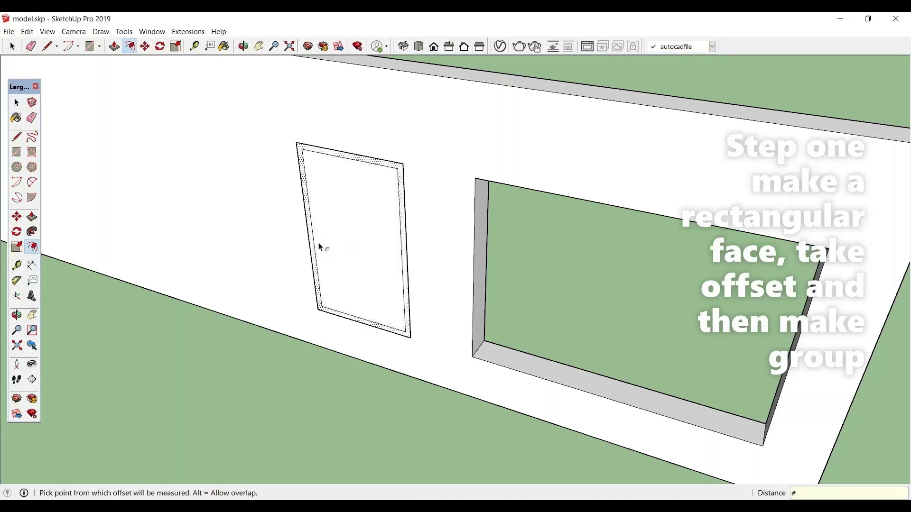
- Delete the inner face to leave an open frame, then right-click the frame face
key("space")
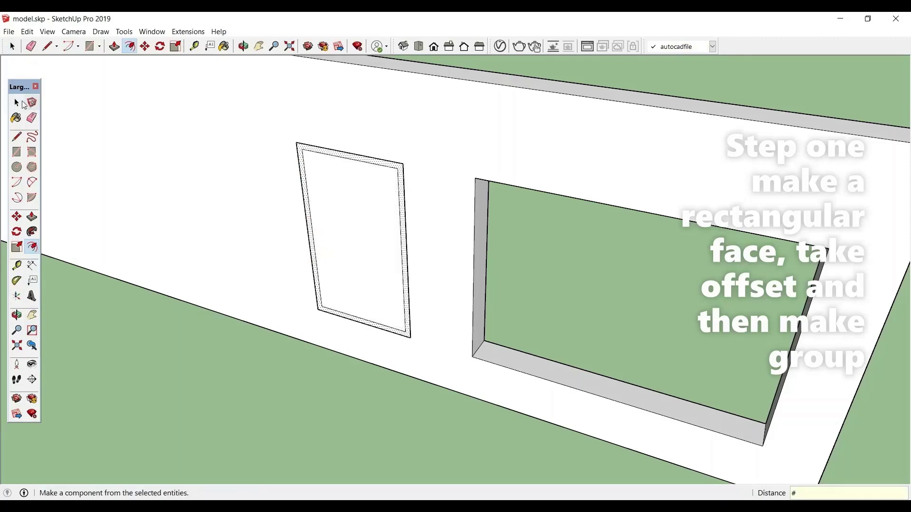
left_click(339, 221)
key("Delete")
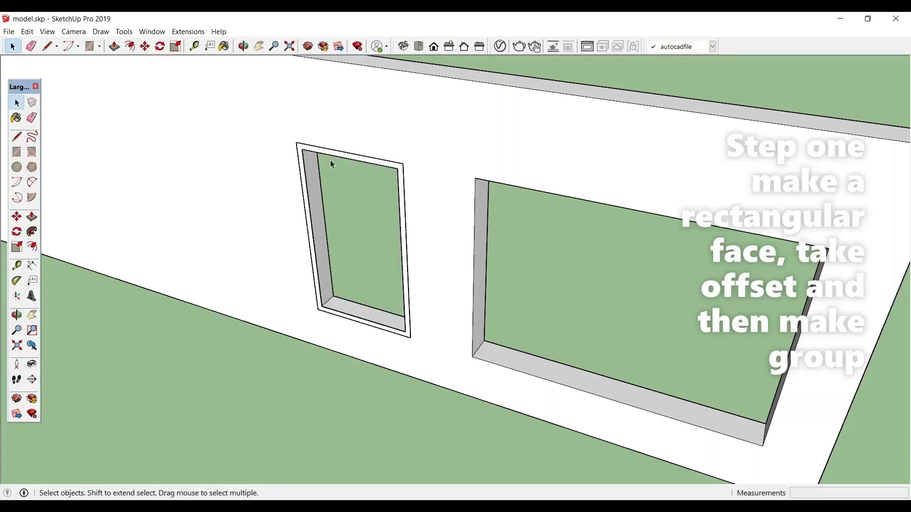
scroll(328, 158, "up", 2)
left_click(319, 151)
right_click(315, 147)
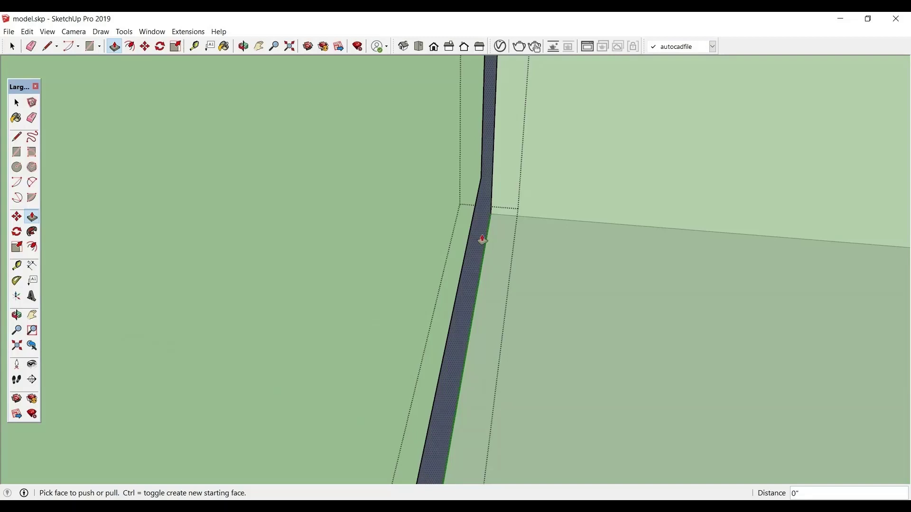
- Push the small window's frame face 5" deep and orbit to check it
left_click_drag(486, 219, 513, 216)
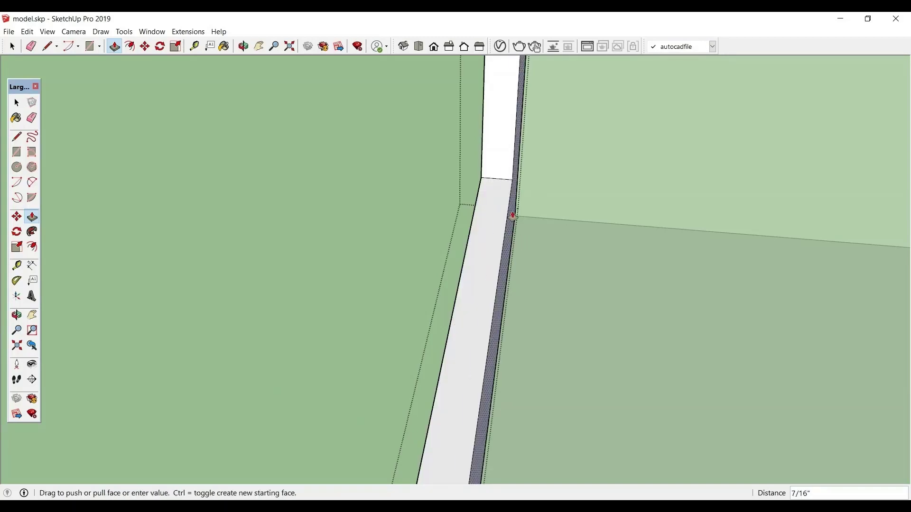
key("Return")
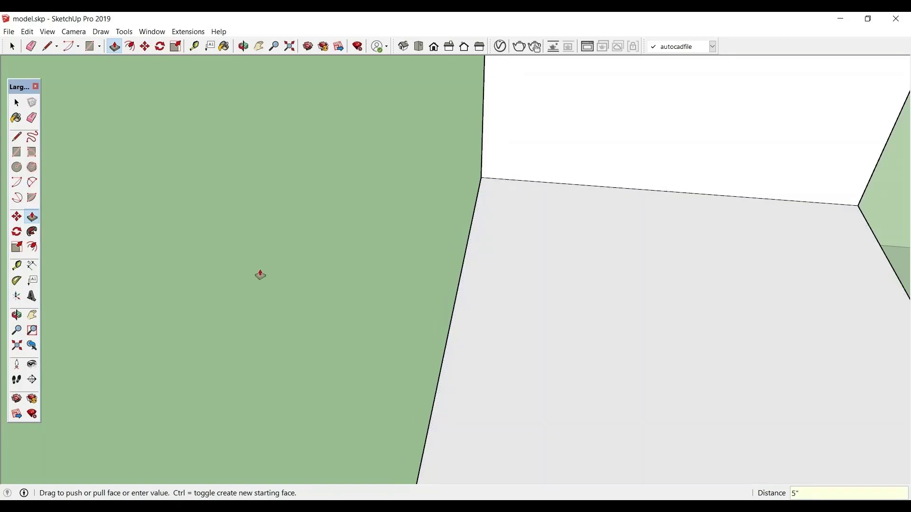
middle_click_drag(261, 275, 348, 265)
key("space")
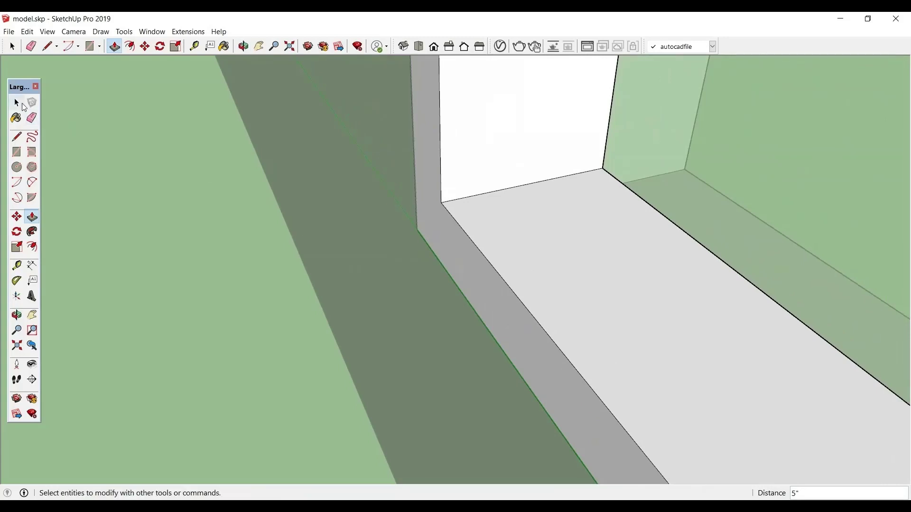
middle_click_drag(169, 303, 492, 275)
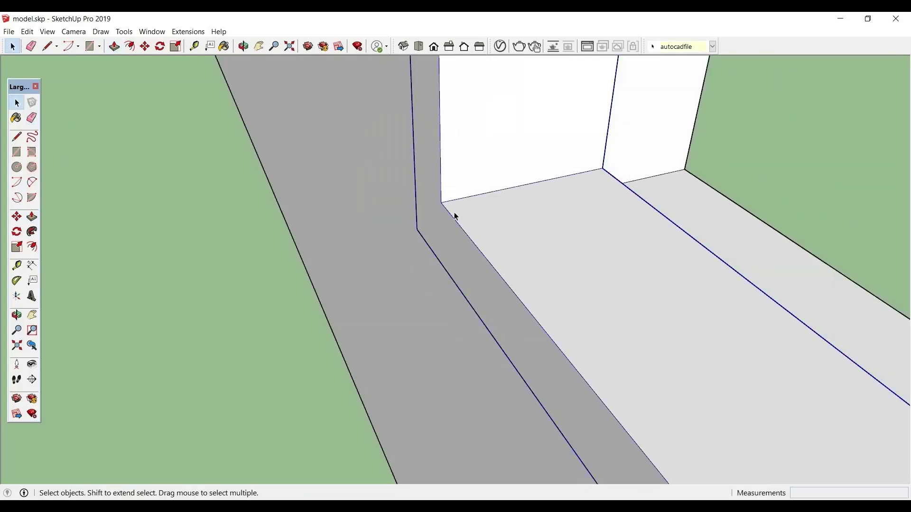
- Try moving a frame corner edge, then cancel and orbit around the opening
left_click(17, 217)
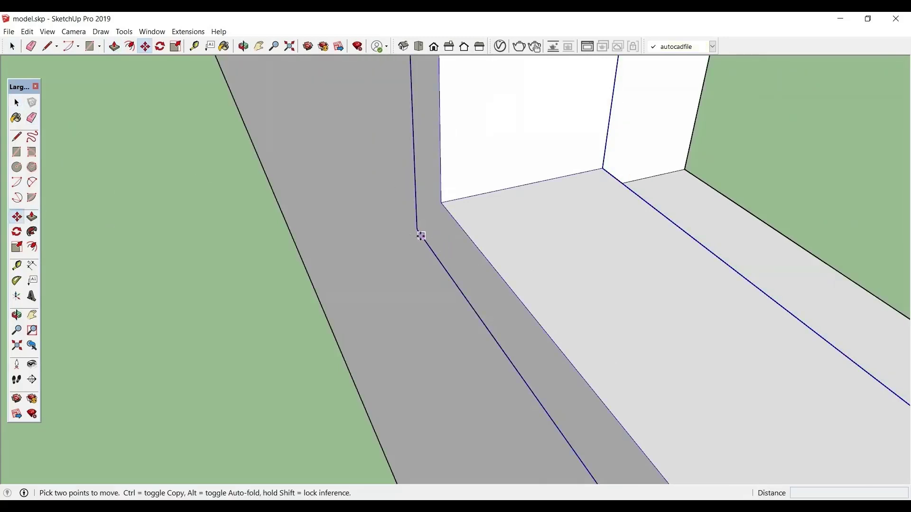
left_click(422, 236)
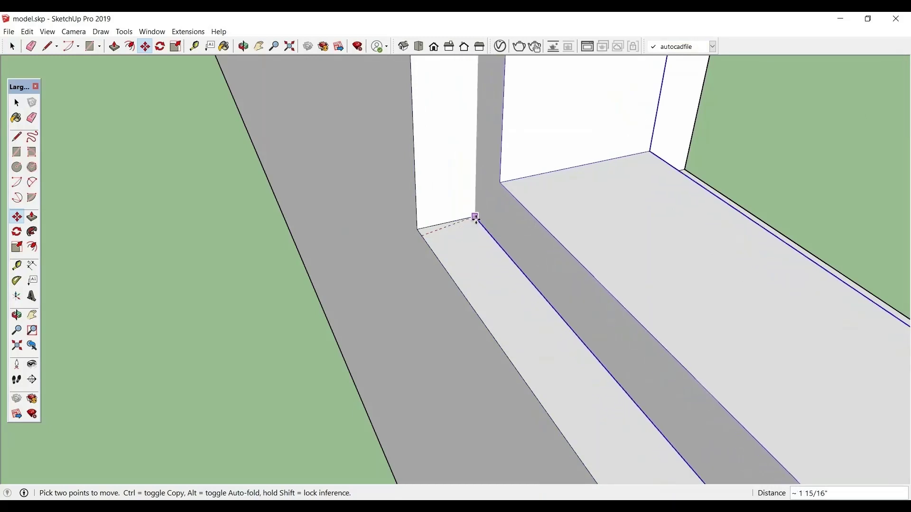
key("Escape")
middle_click_drag(455, 227, 688, 235)
- Draw a rectangle face filling the inner window opening and select it
key("space")
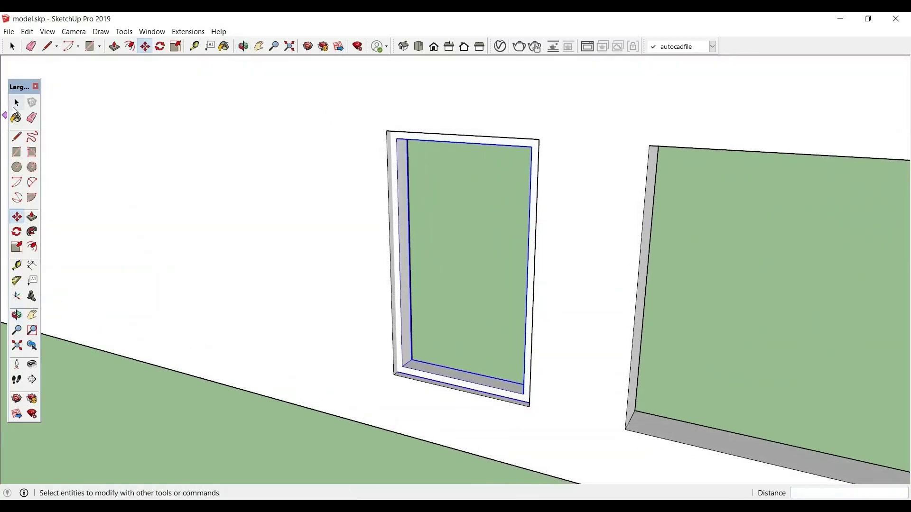
scroll(489, 360, "up", 2)
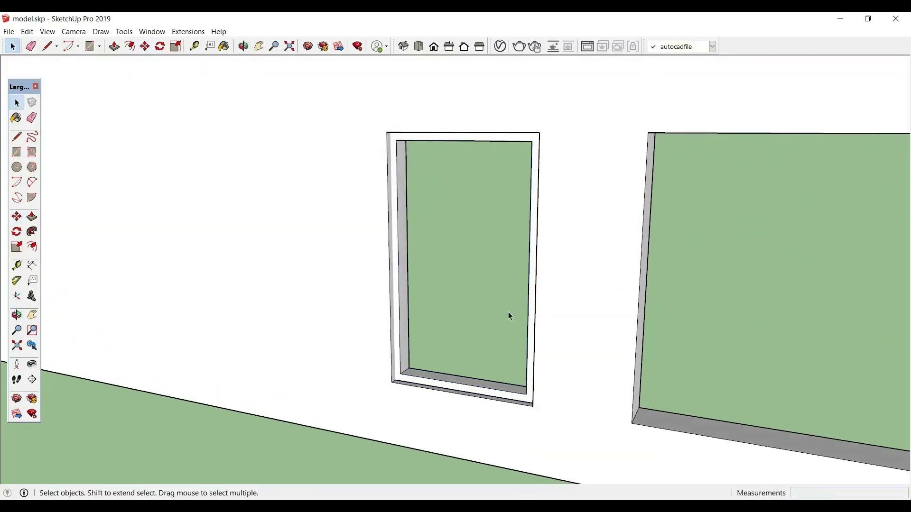
left_click(17, 152)
left_click(384, 124)
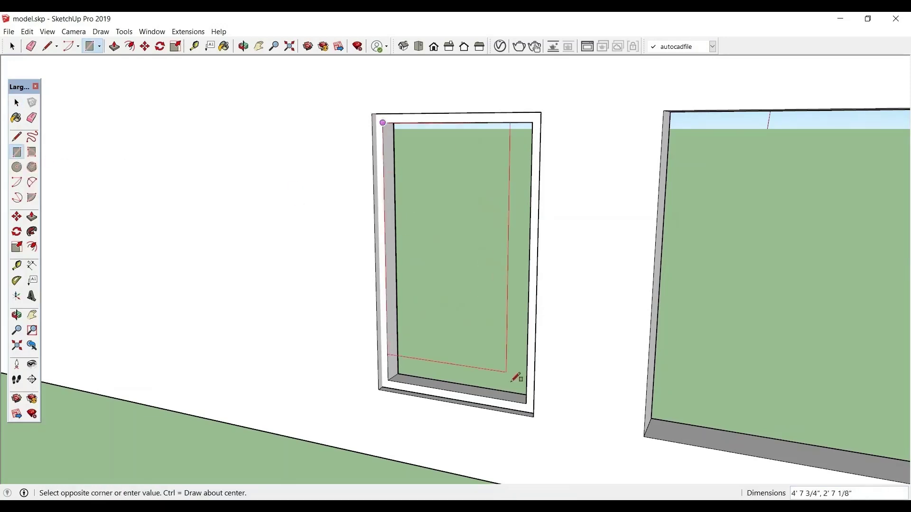
left_click(527, 403)
key("space")
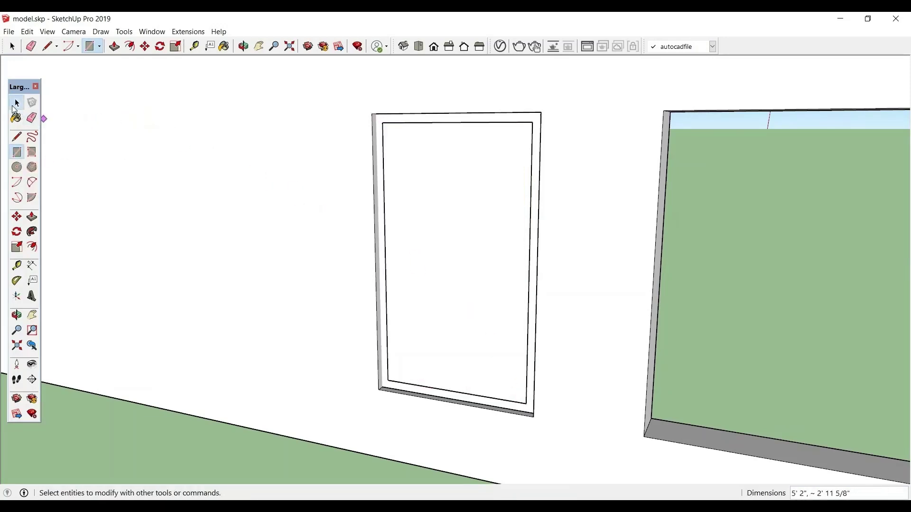
left_click(457, 270)
- Offset the face 3 inward and delete its centre to leave a frame ring
left_click(31, 247)
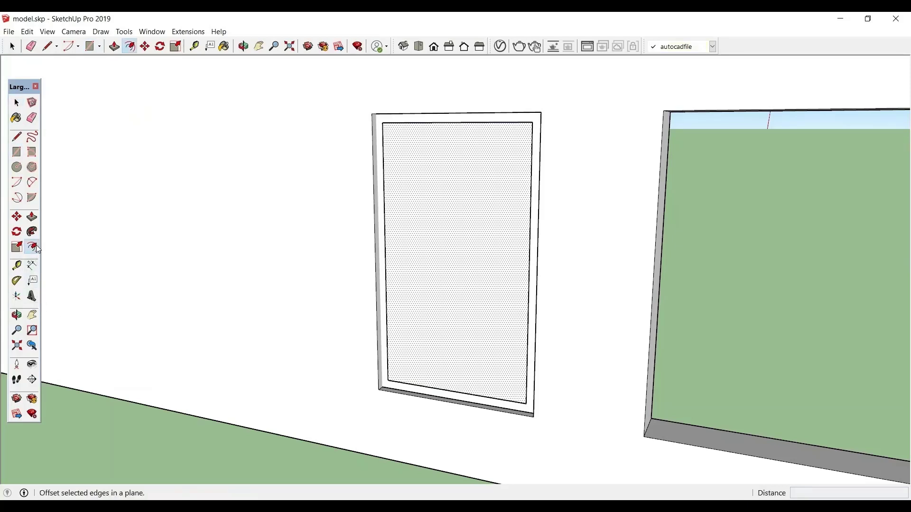
scroll(409, 246, "up", 4)
left_click(384, 242)
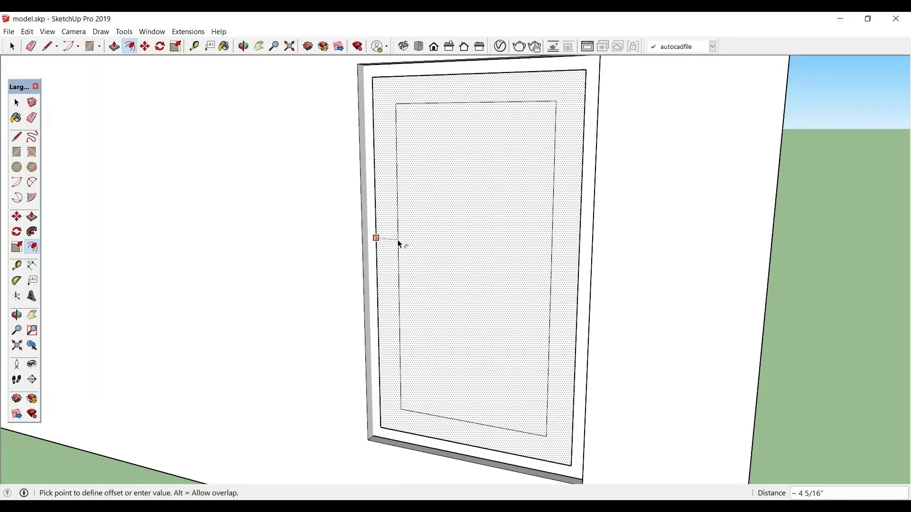
key("Return")
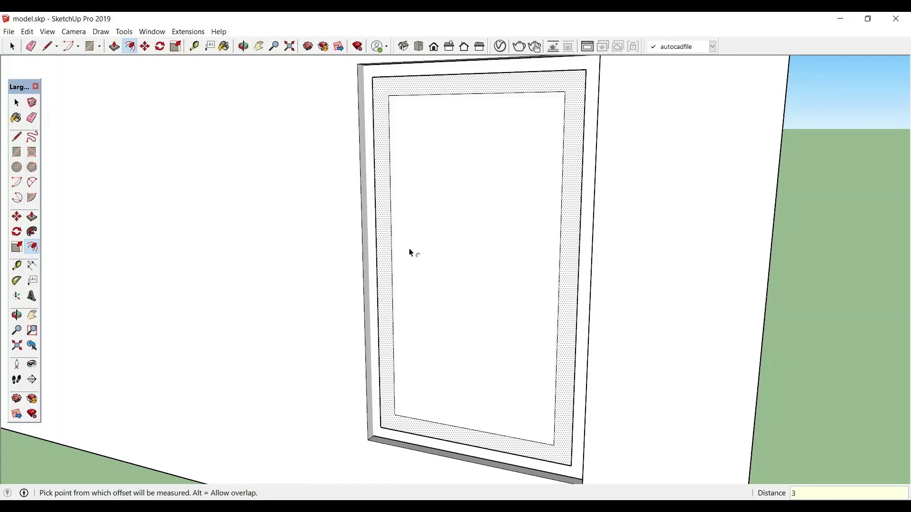
key("Delete")
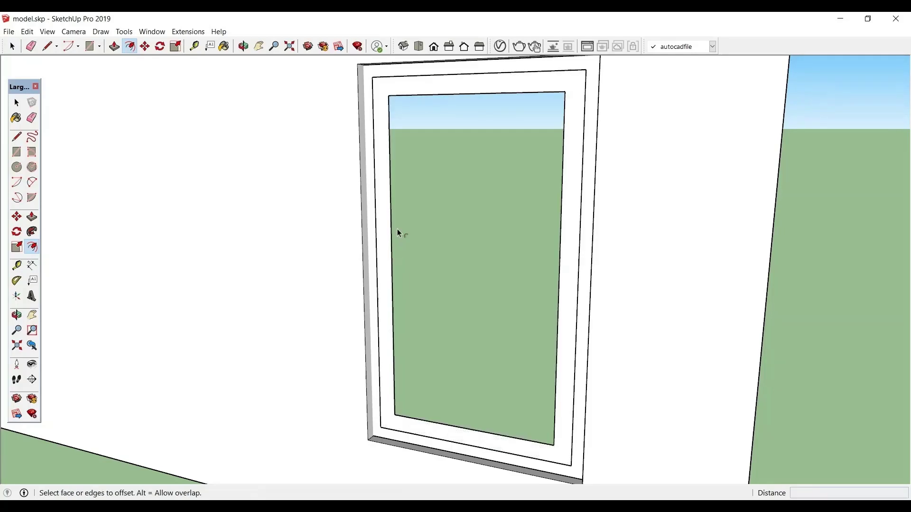
- Select the inner frame ring with its edges and make it a group
left_click(17, 102)
double_click(391, 89)
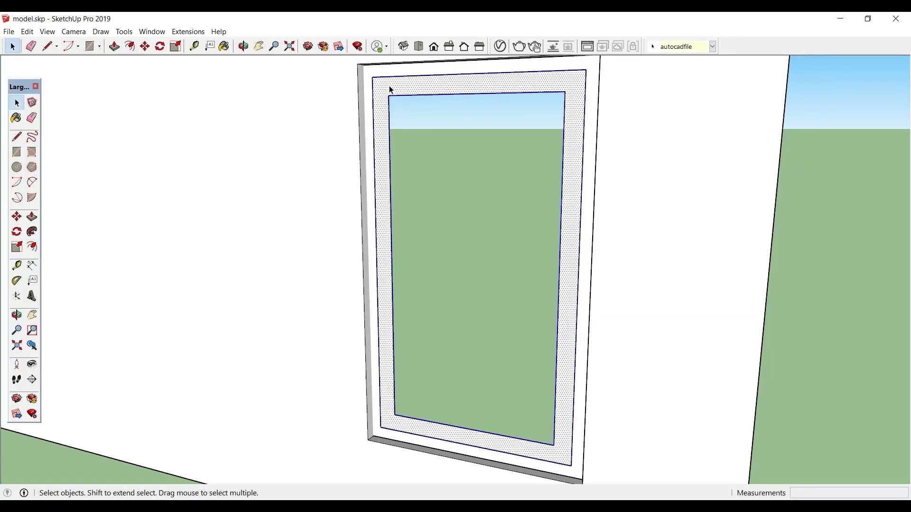
right_click(390, 88)
left_click(424, 175)
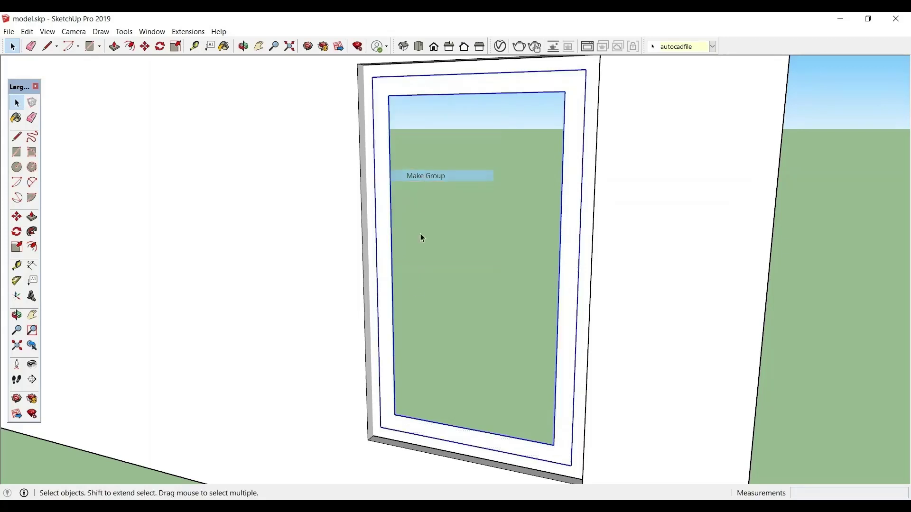
- Push/Pull the inner frame ring 2" deep
scroll(306, 347, "up", 10)
key("p")
left_click(303, 346)
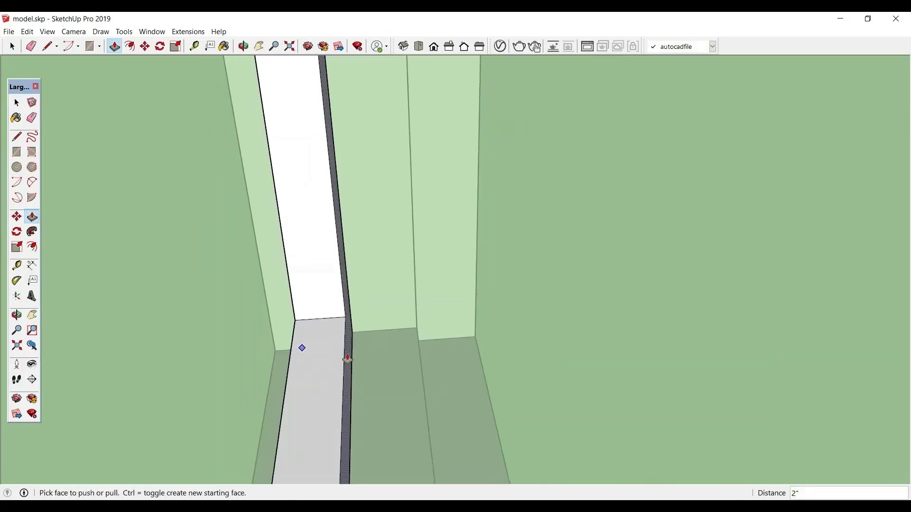
middle_click_drag(300, 348, 427, 311)
scroll(427, 312, "down", 5)
key("space")
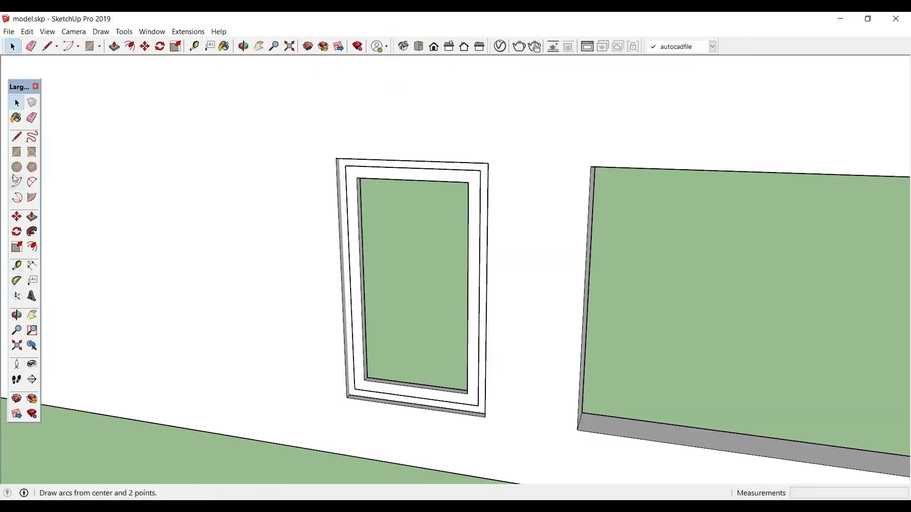
- Draw a pane rectangle across the inner frame opening and make it a group
left_click(17, 152)
left_click(357, 181)
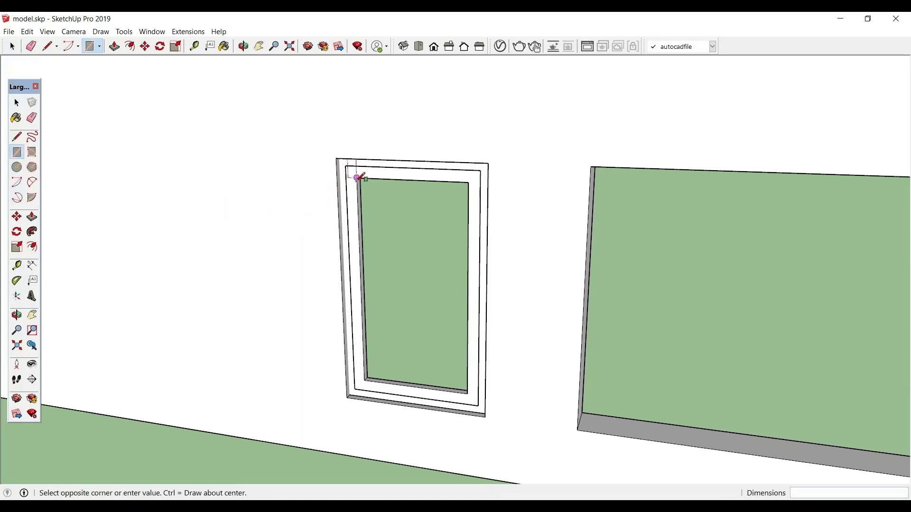
left_click(468, 393)
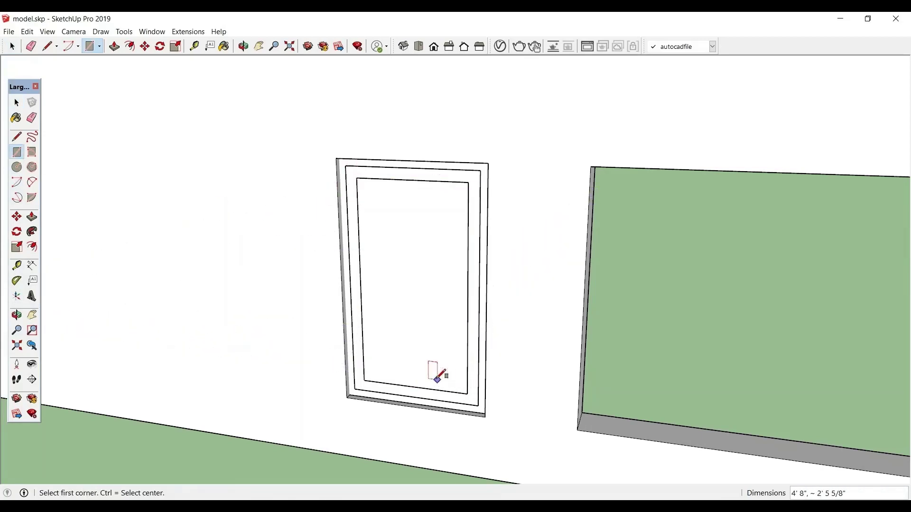
scroll(436, 373, "up", 2)
key("space")
left_click(389, 262)
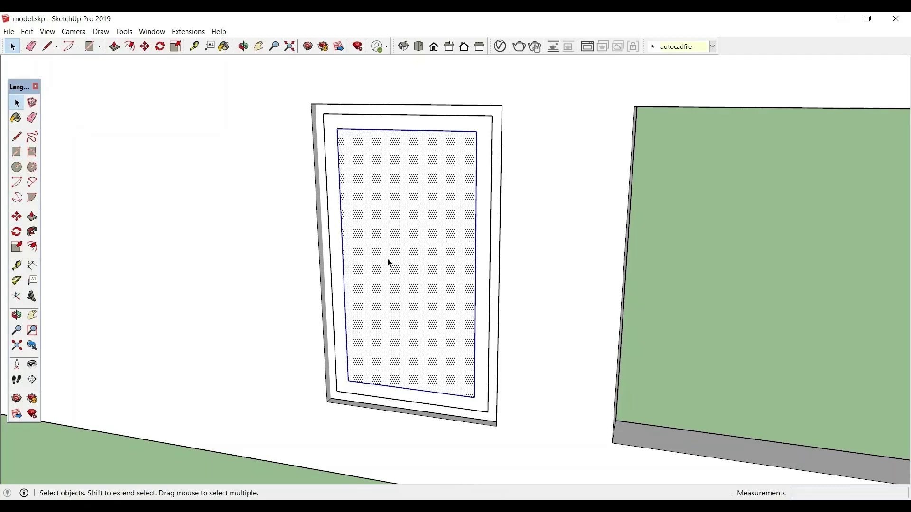
right_click(389, 260)
left_click(418, 349)
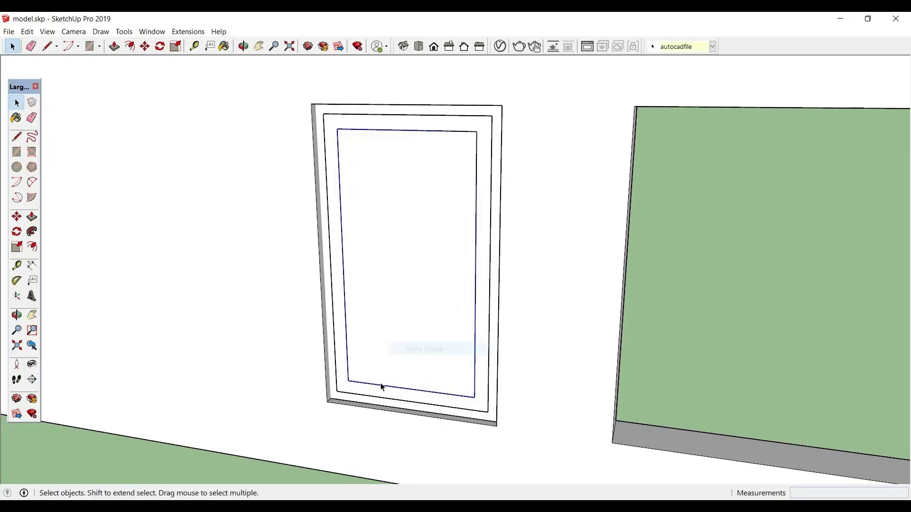
- Move the pane group about 1 5/8" into the frame
scroll(382, 386, "up", 5)
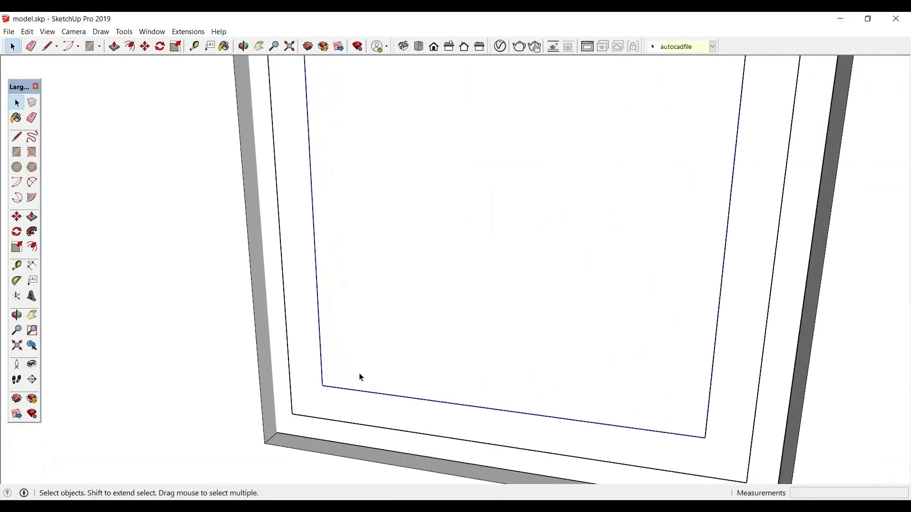
key("m")
left_click(323, 362)
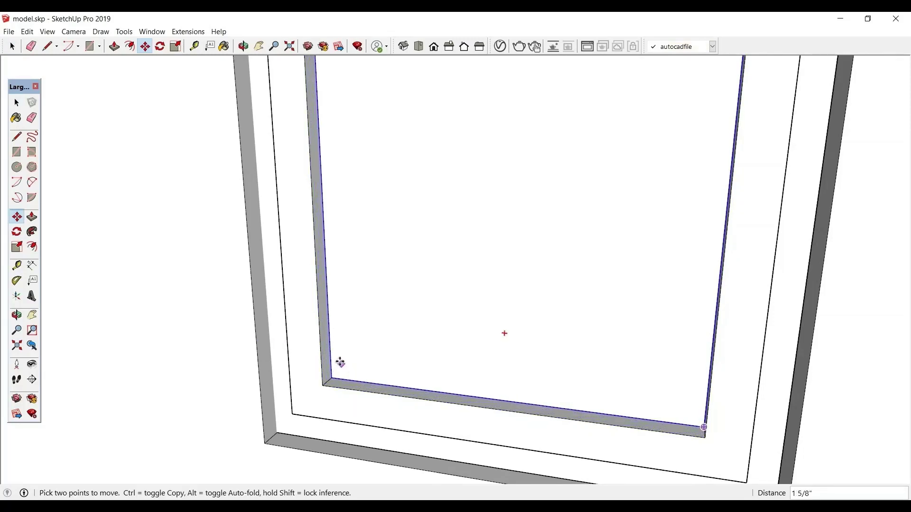
scroll(342, 365, "down", 5)
scroll(350, 378, "down", 2)
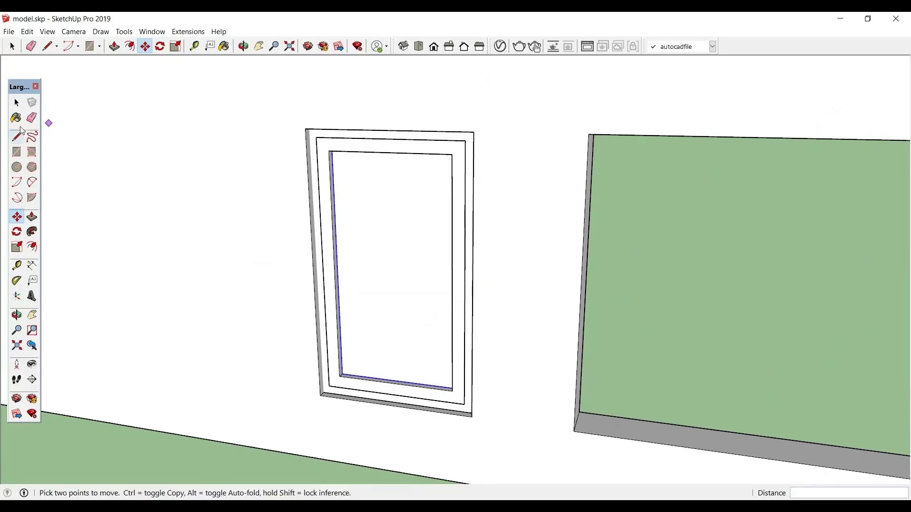
left_click(17, 103)
left_click(153, 32)
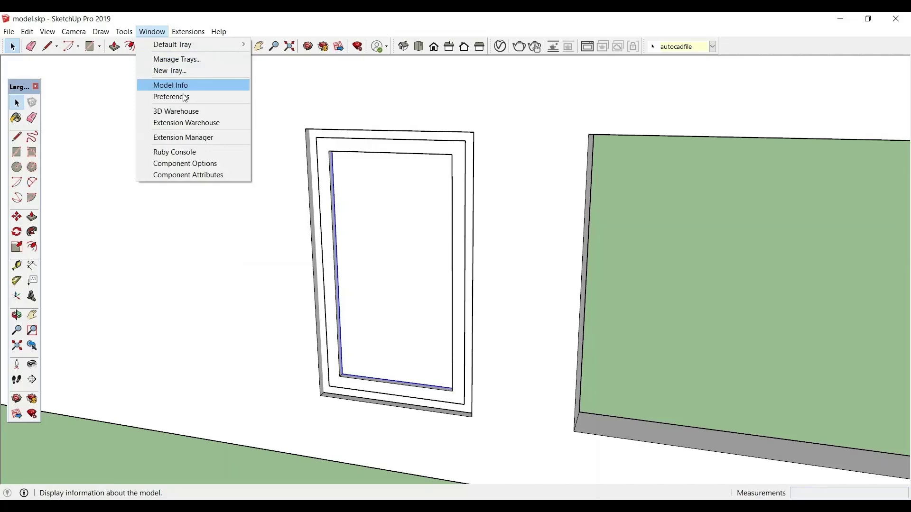
- Show the Materials tray and paint both frame pieces Wood Cherry Original
mouse_move(175, 33)
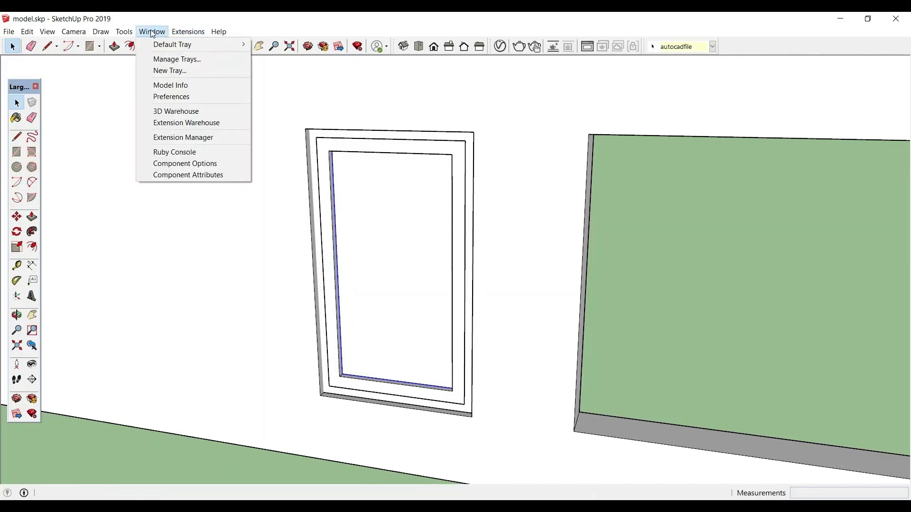
left_click(277, 45)
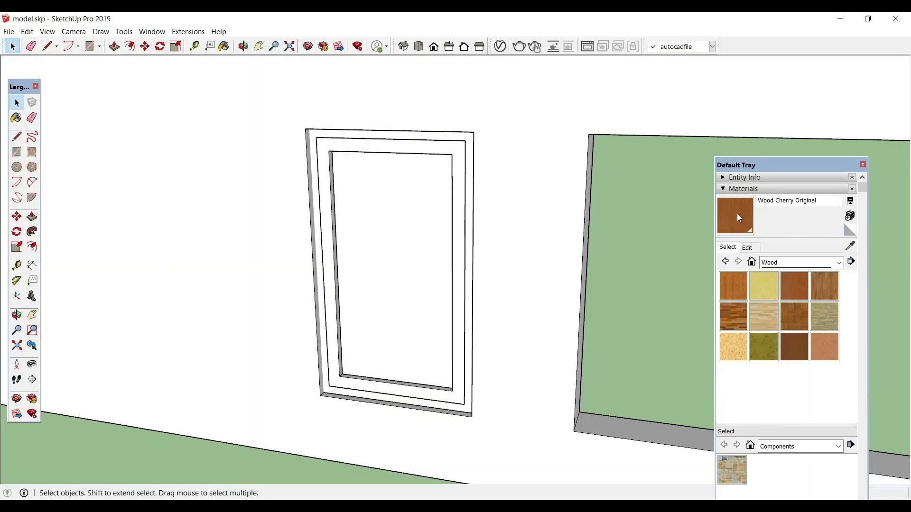
left_click(738, 218)
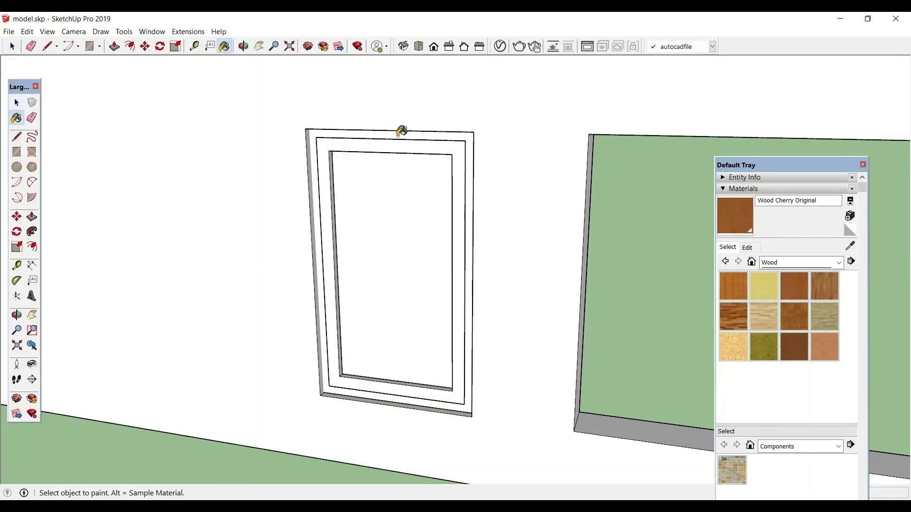
left_click(405, 134)
left_click(404, 143)
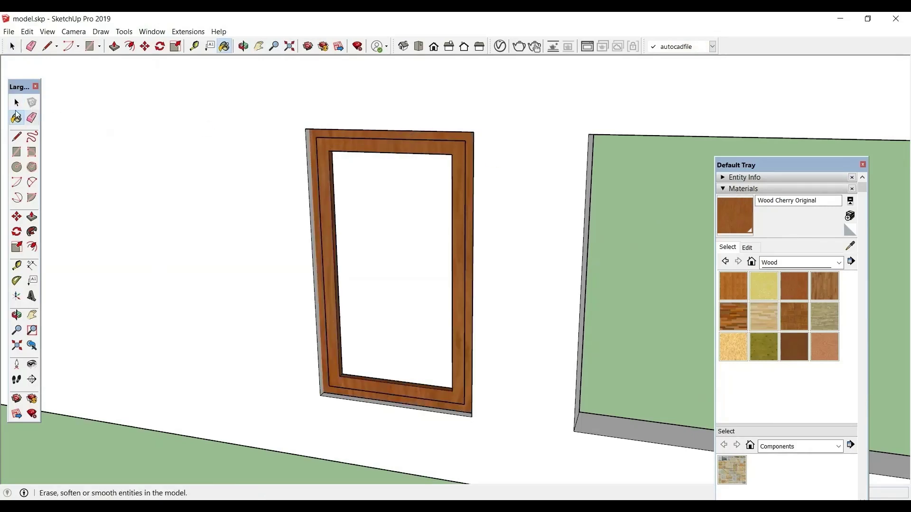
left_click(16, 103)
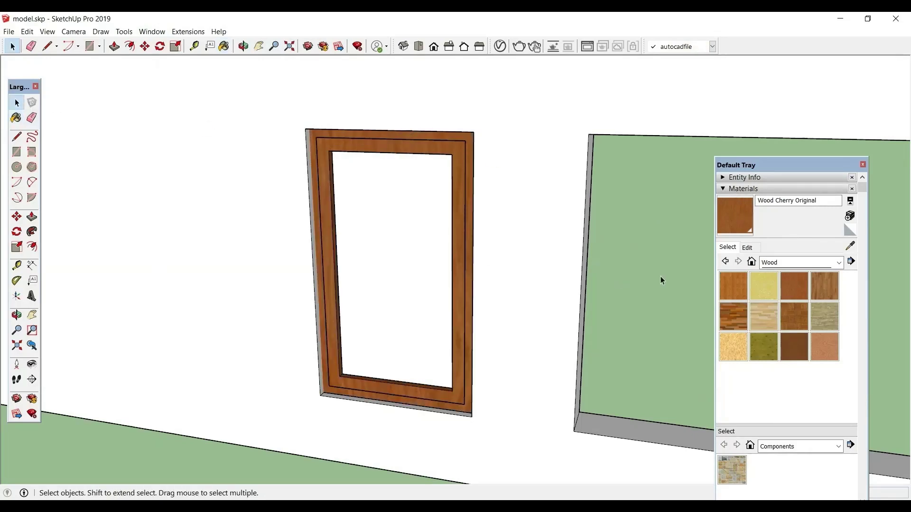
- Paint the pane Translucent Glass Safety from the Glass and Mirrors category
left_click(839, 263)
left_click(804, 313)
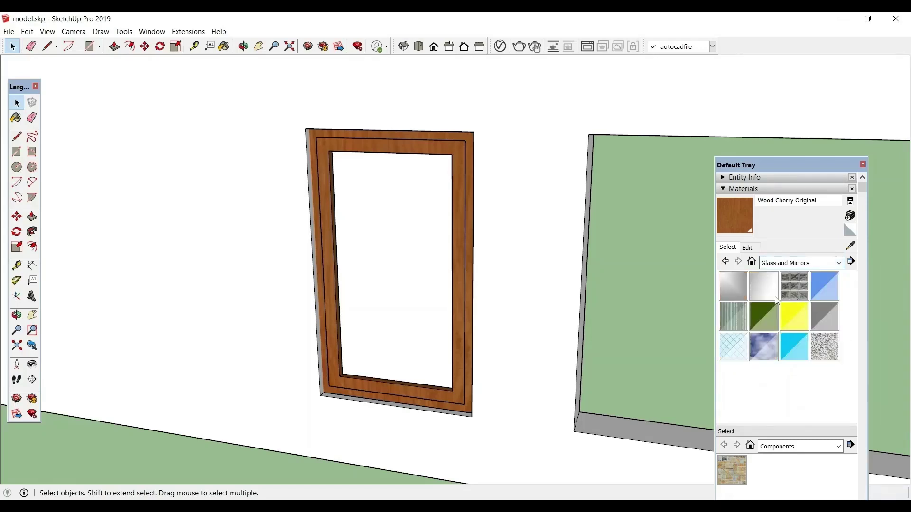
left_click(733, 346)
left_click(385, 276)
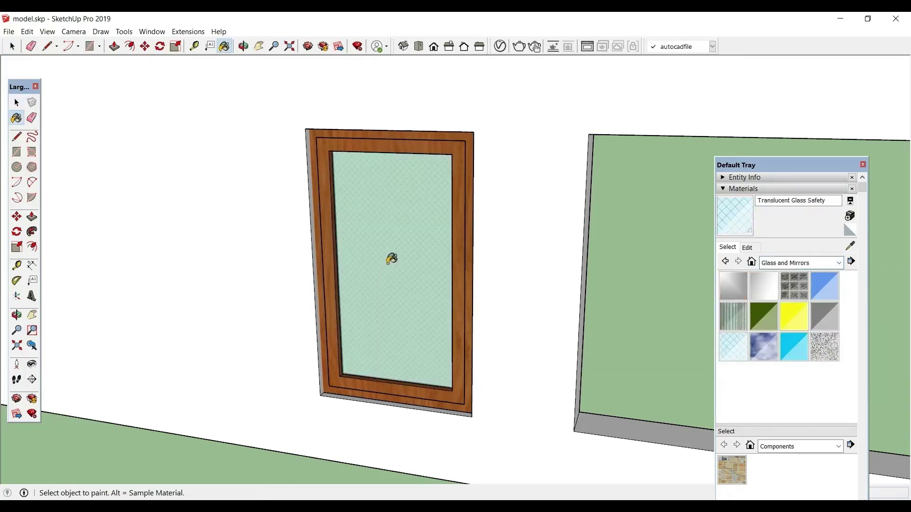
scroll(392, 258, "down", 2)
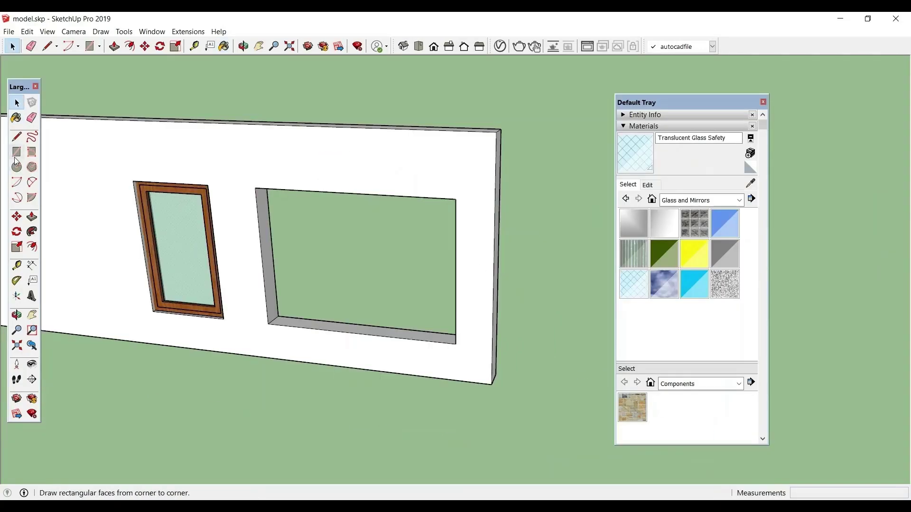
- Fill the wide opening with a rectangle face
left_click(16, 152)
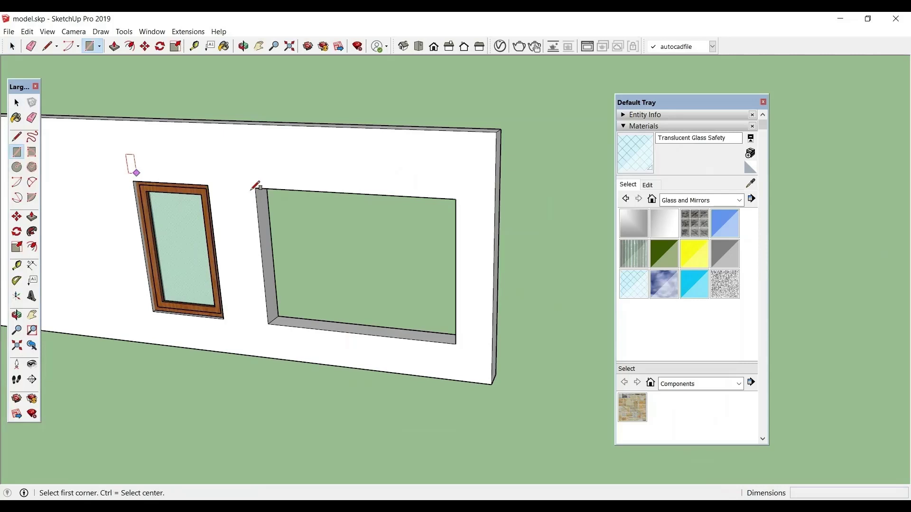
left_click(255, 188)
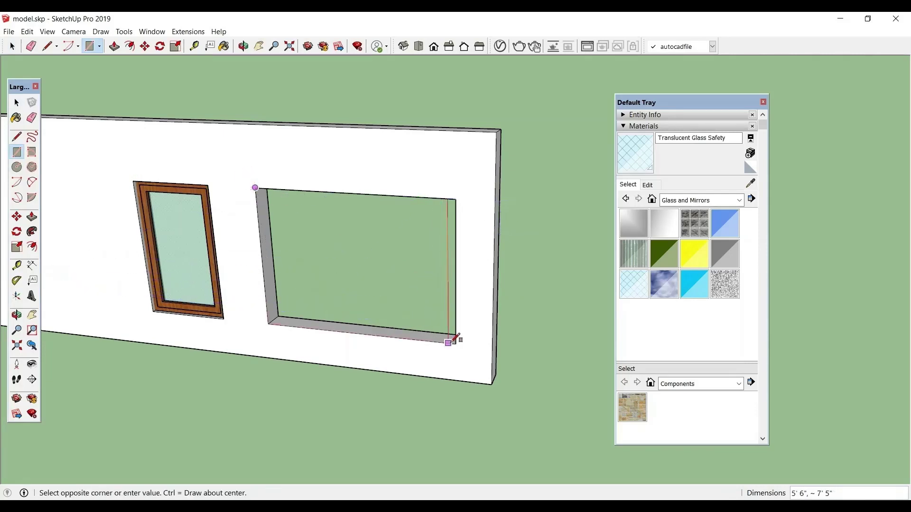
left_click(455, 343)
left_click(16, 102)
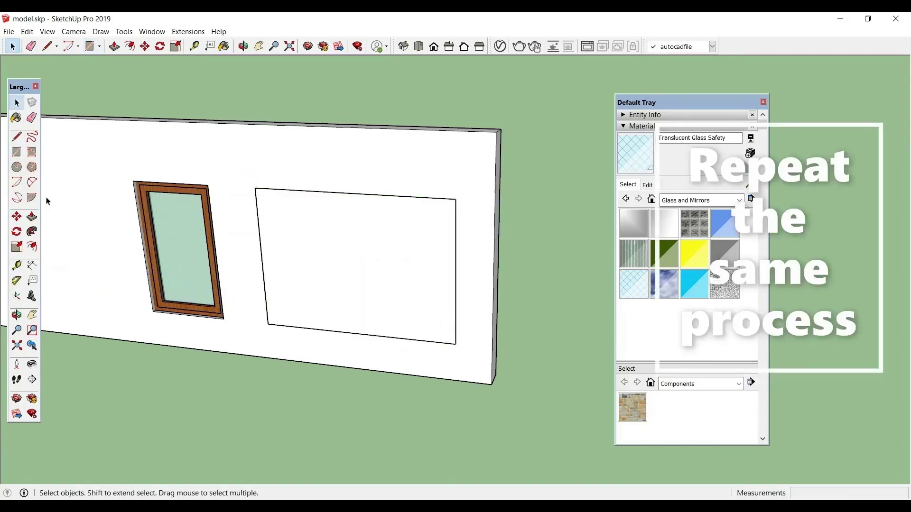
- Inset a frame border in the face and add a vertical divider line
left_click(32, 247)
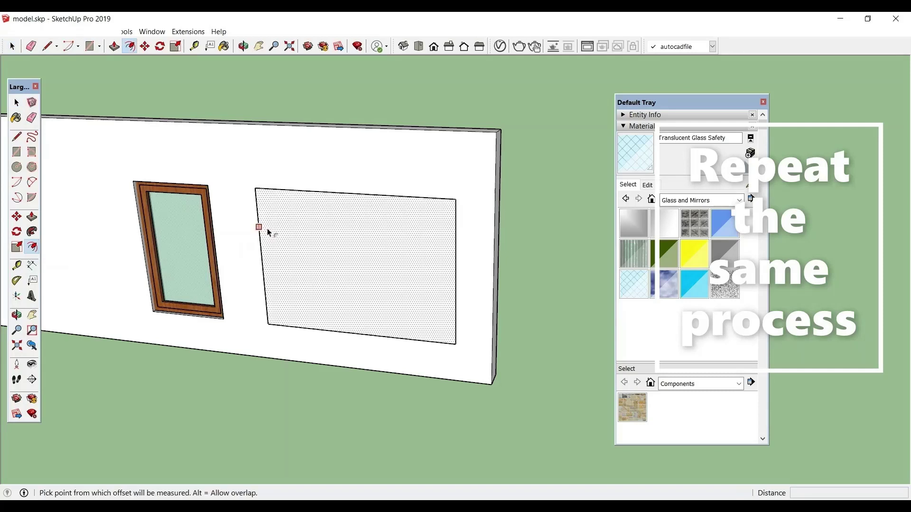
left_click(263, 229)
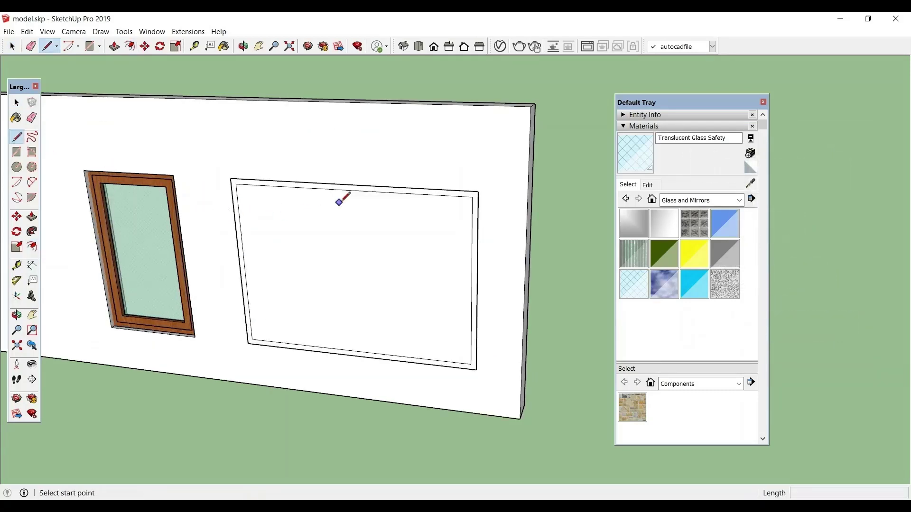
left_click(349, 189)
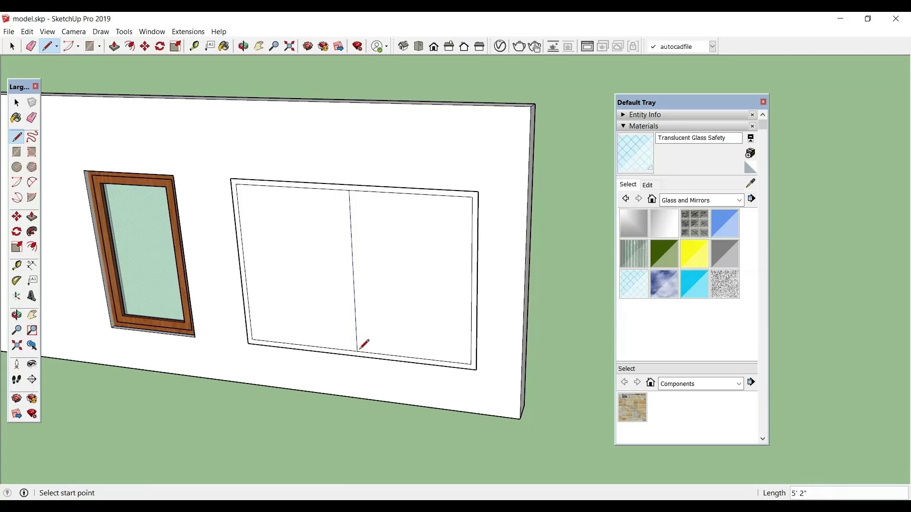
left_click(17, 265)
- Place guide lines 1 1/2" on either side of the divider
left_click(352, 200)
scroll(356, 205, "up", 5)
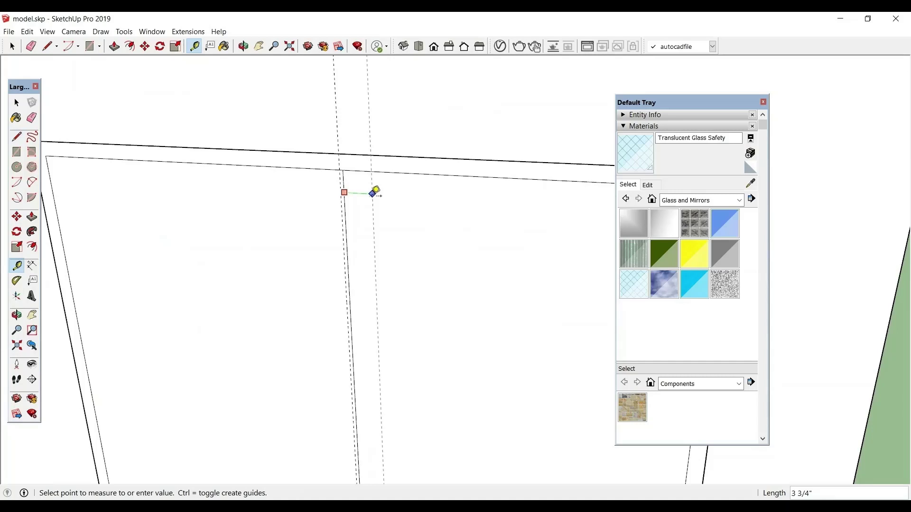
key("Return")
scroll(350, 128, "down", 3)
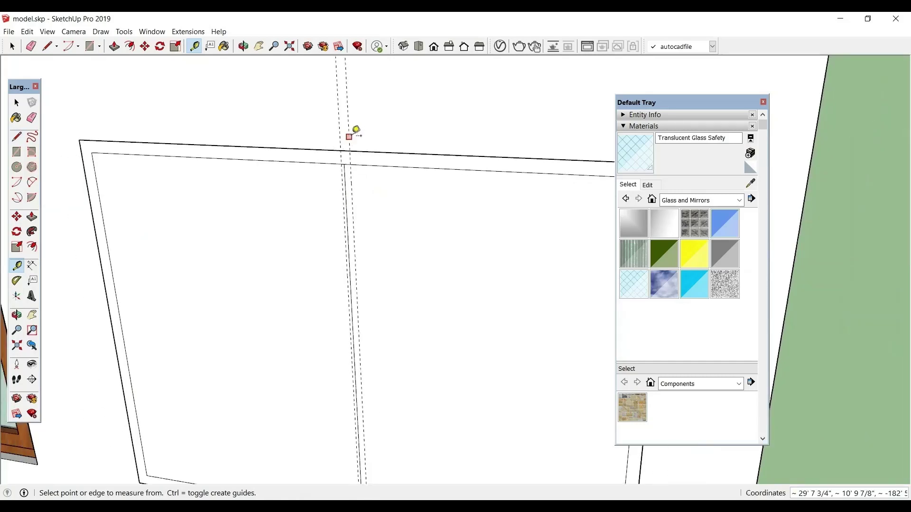
scroll(351, 130, "down", 2)
scroll(349, 166, "up", 5)
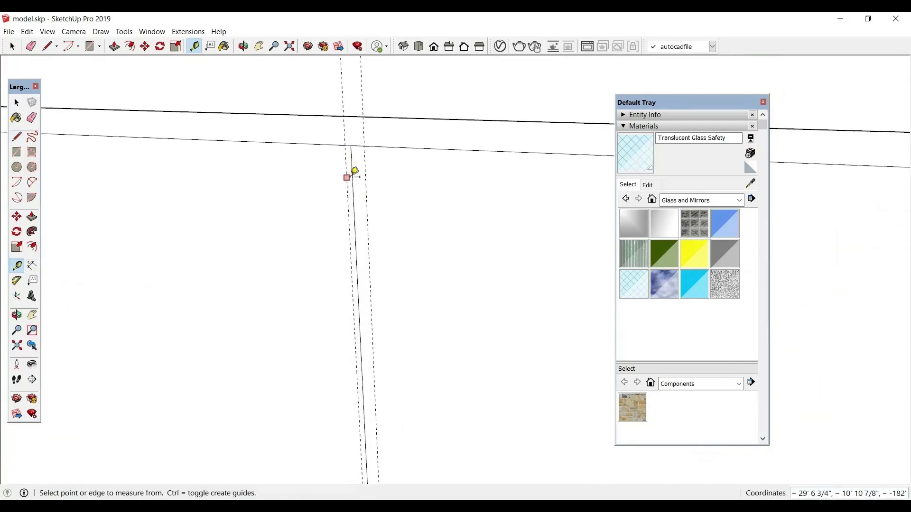
left_click(354, 172)
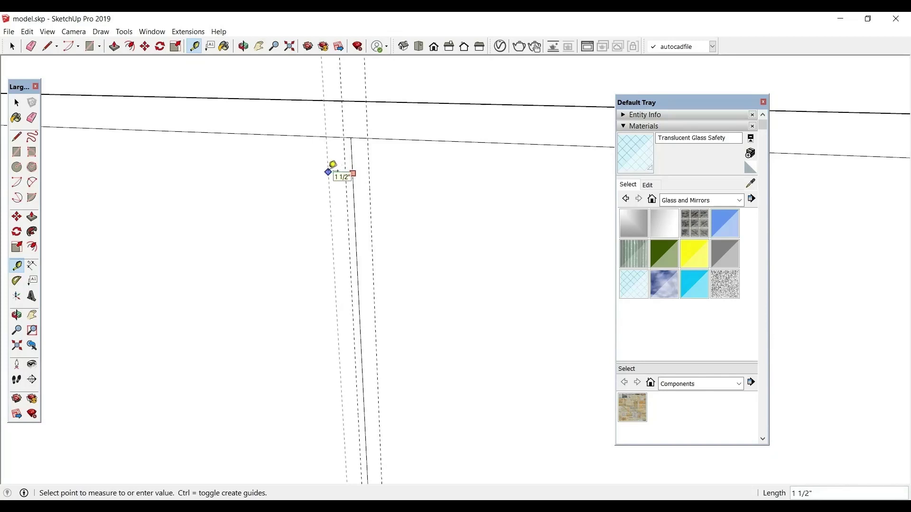
left_click(332, 164)
left_click(16, 103)
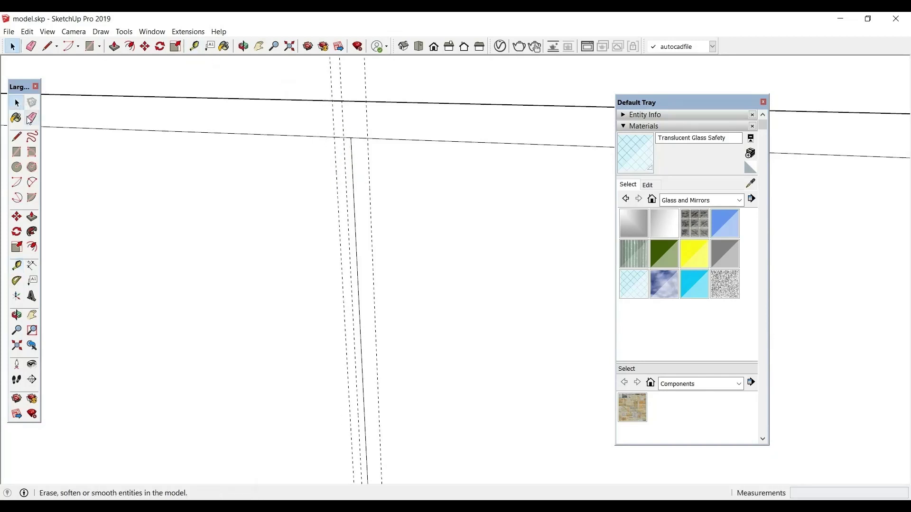
- Erase the leftover outline edges and the center line inside the middle mullion
left_click(30, 119)
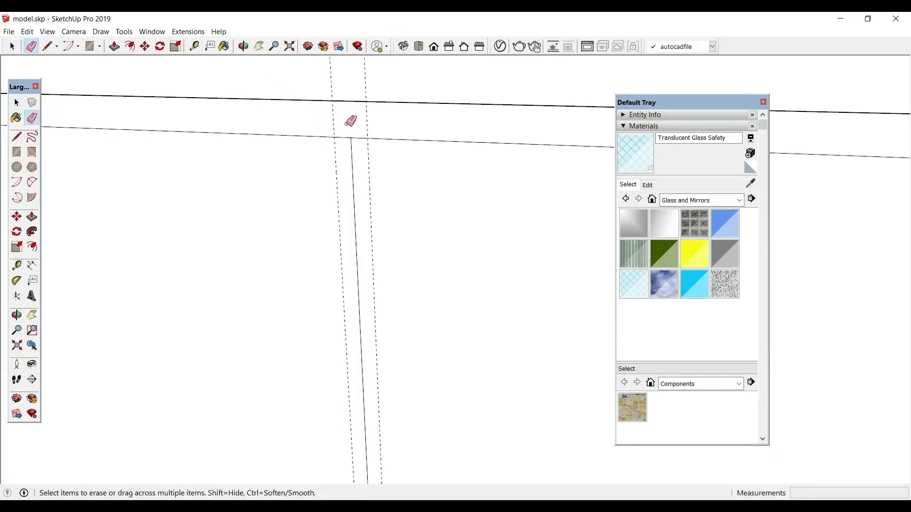
scroll(342, 107, "down", 2)
left_click(16, 152)
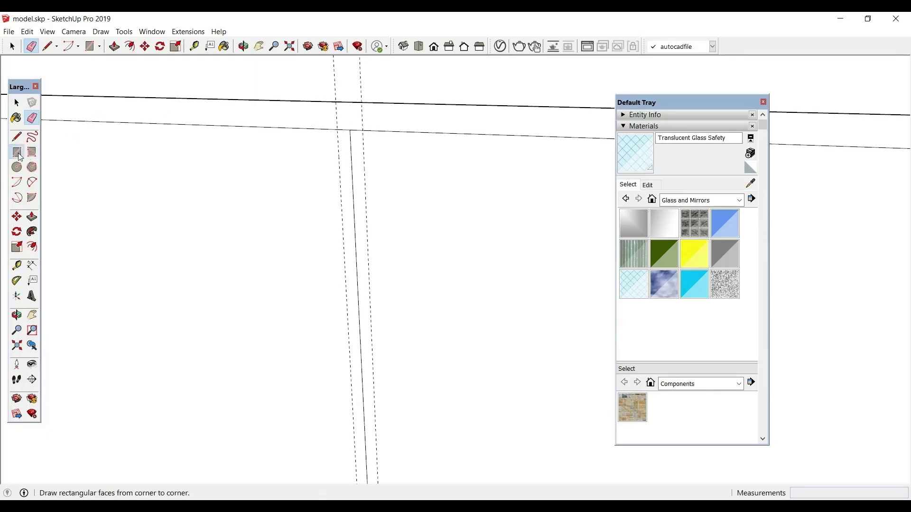
scroll(337, 127, "down", 3)
left_click(16, 102)
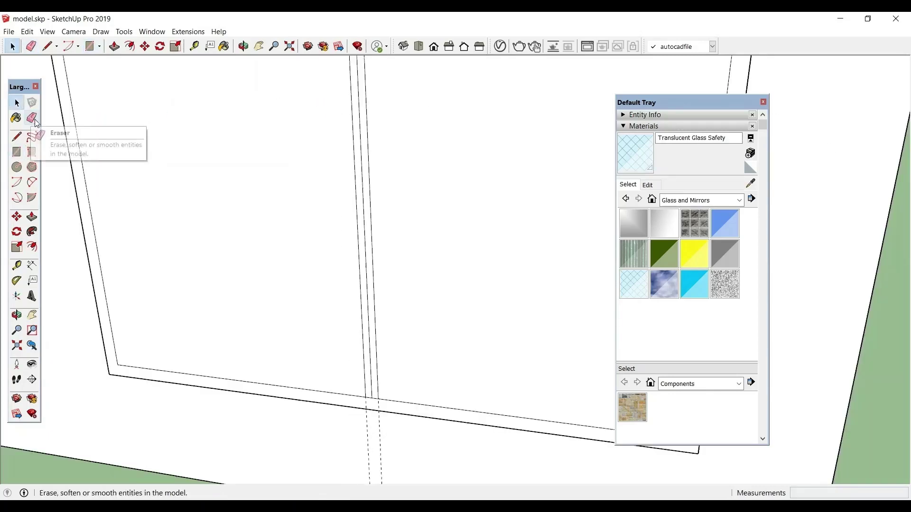
left_click(31, 118)
left_click(381, 398)
scroll(380, 398, "up", 3)
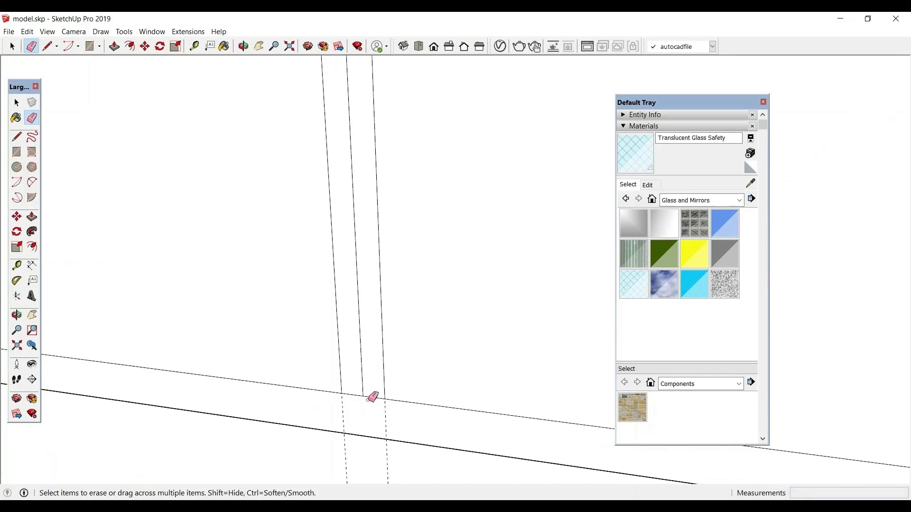
mouse_move(361, 392)
left_mouse_down()
mouse_move(349, 396)
mouse_move(360, 393)
mouse_move(358, 408)
mouse_move(386, 421)
left_mouse_up()
scroll(379, 406, "down", 6)
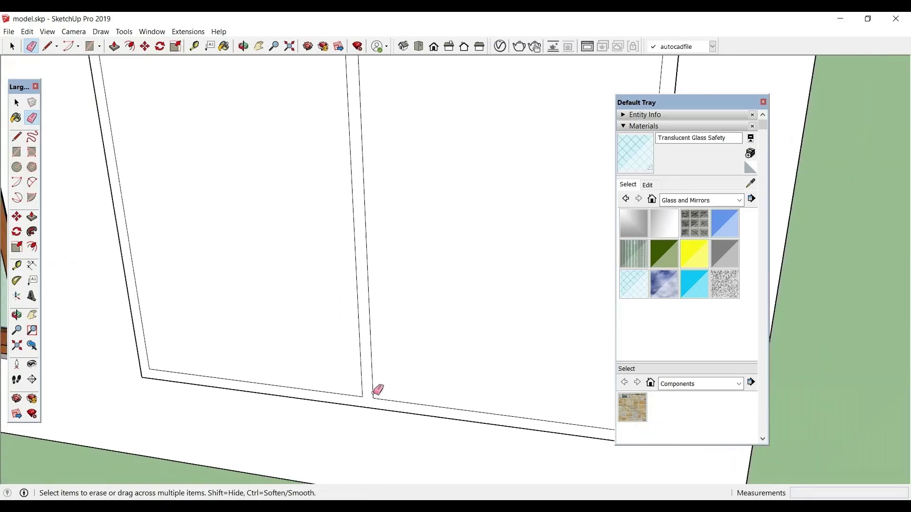
scroll(396, 195, "up", 6)
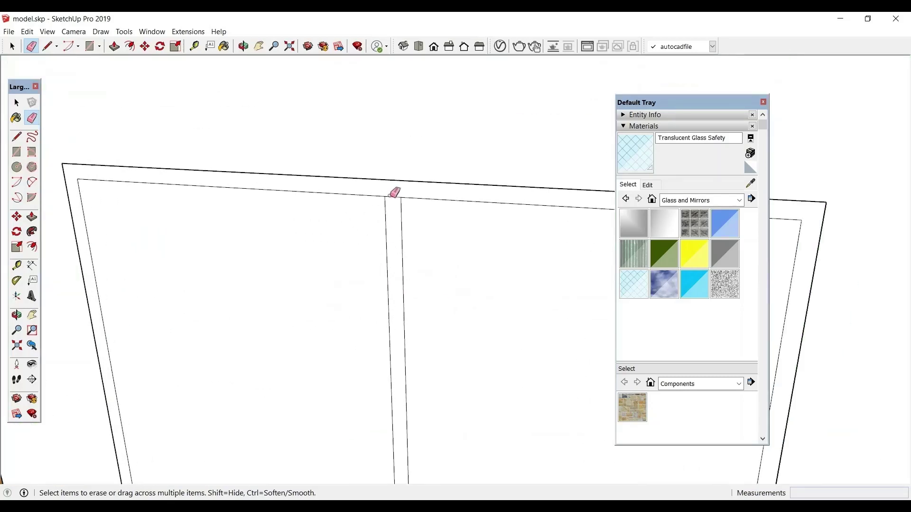
scroll(384, 152, "down", 5)
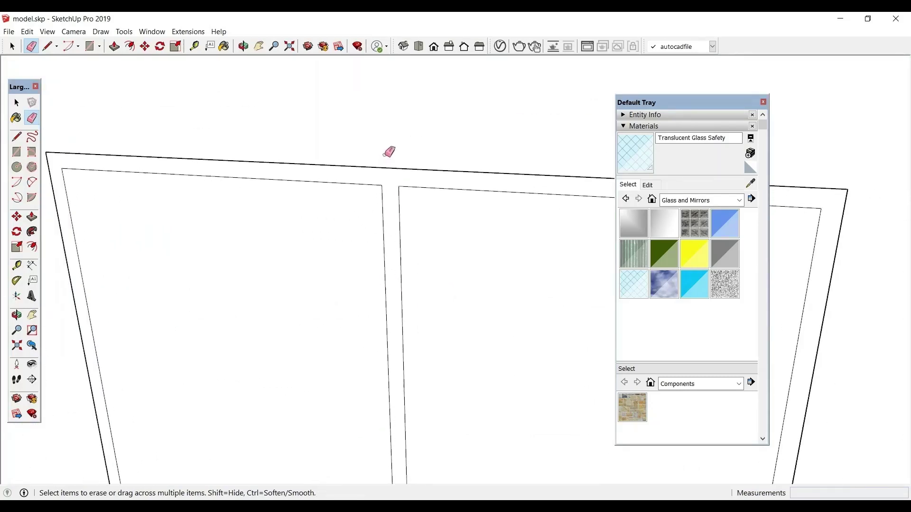
- Draw a midpoint dividing line in the left pane and place guides beside it
left_click(17, 138)
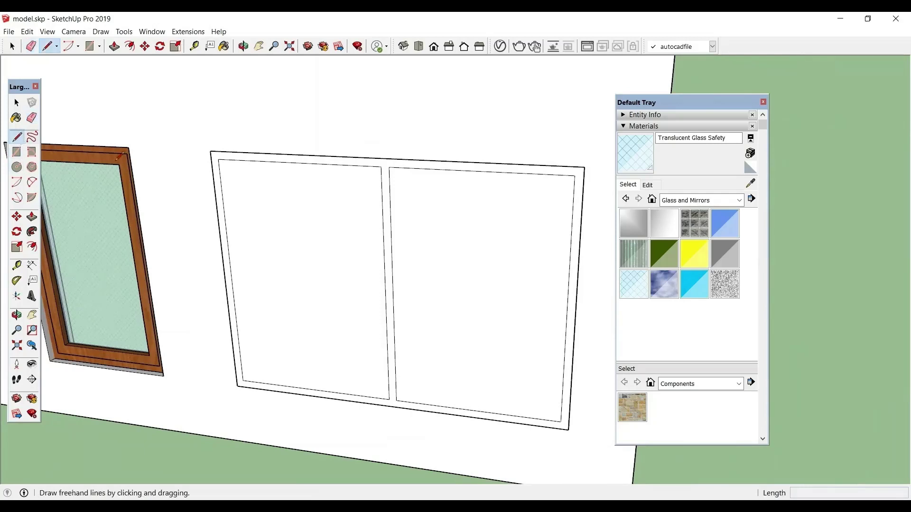
left_click(299, 163)
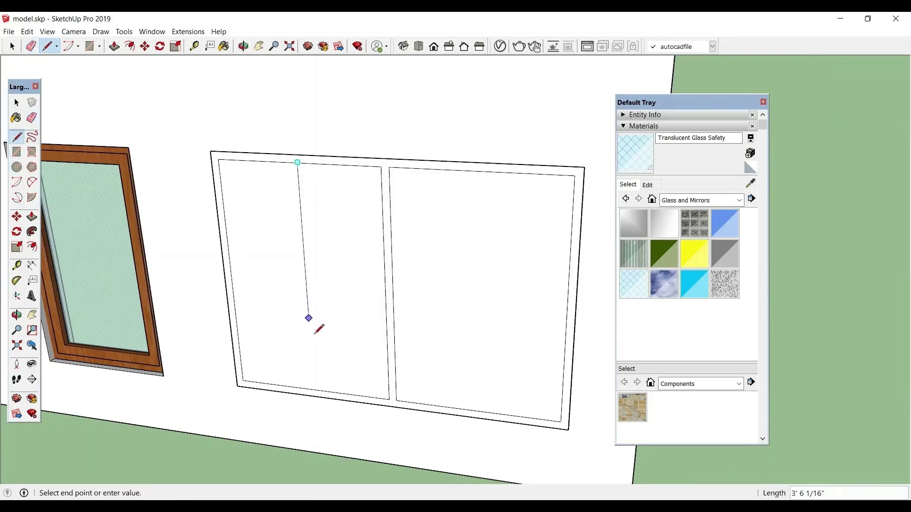
left_click(315, 390)
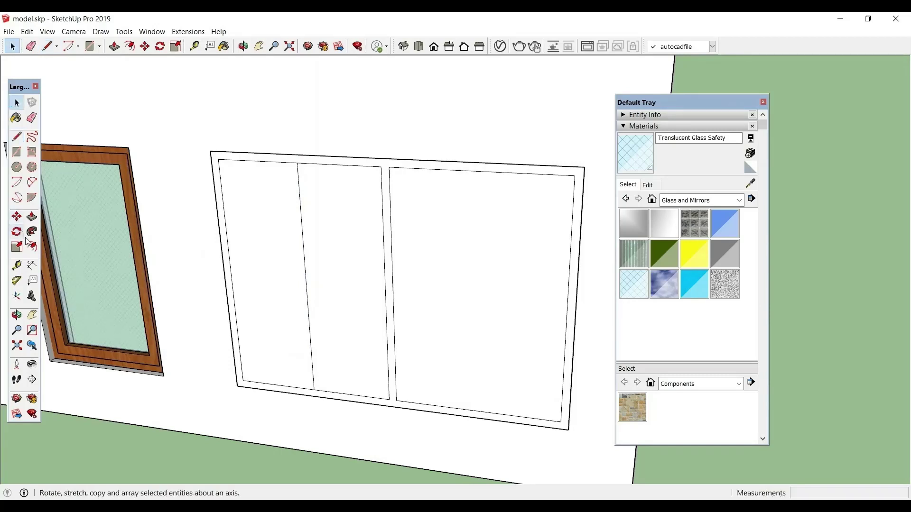
left_click(16, 266)
left_click(304, 246)
left_click(287, 244)
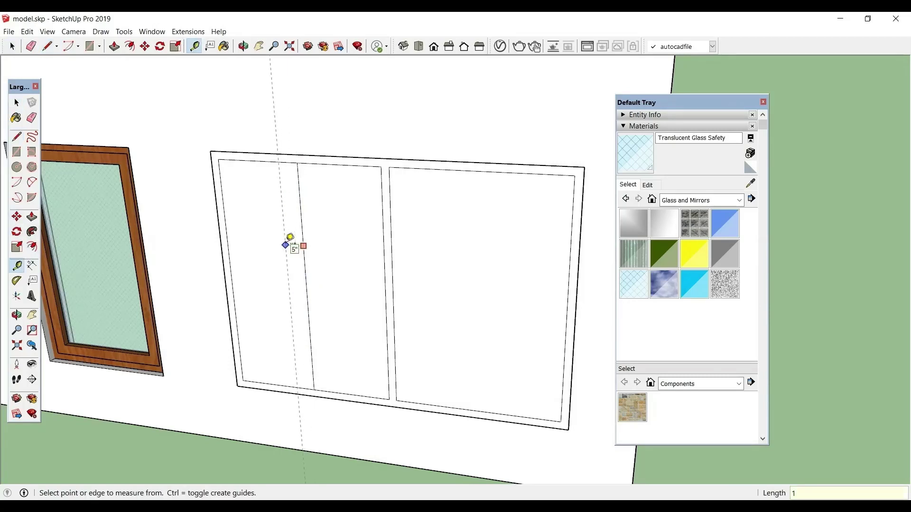
scroll(305, 240, "up", 5)
left_click(306, 240)
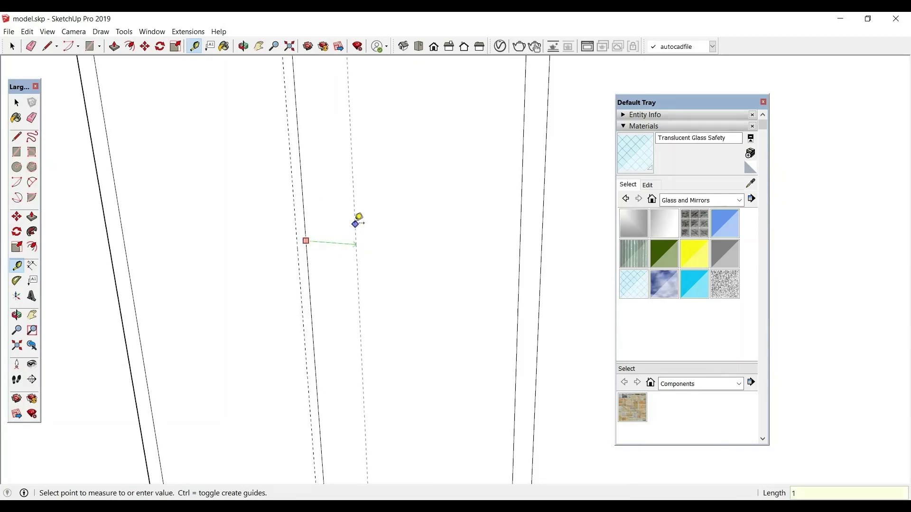
left_click(359, 221)
scroll(207, 235, "down", 5)
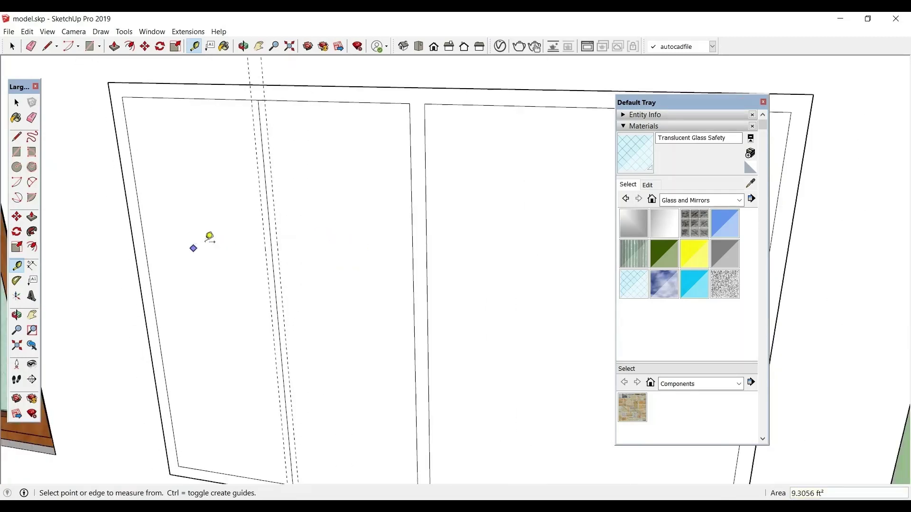
- Draw the thin mullion rectangle between the guides and erase its leftover center line
left_click(20, 157)
scroll(252, 99, "up", 2)
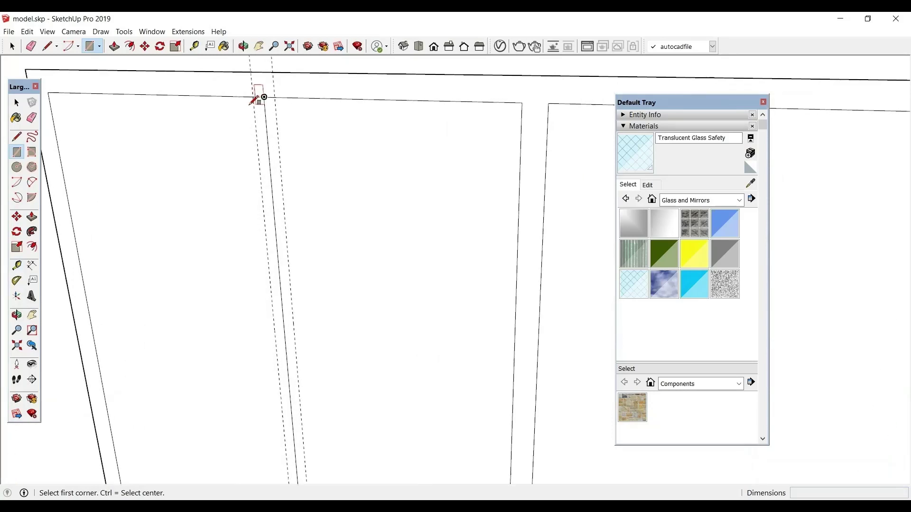
left_click(253, 95)
scroll(285, 135, "down", 5)
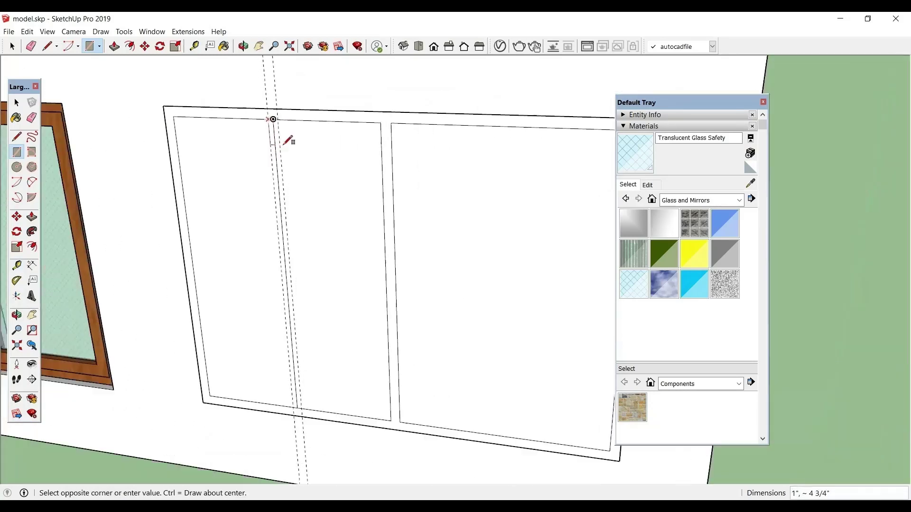
scroll(291, 350, "up", 3)
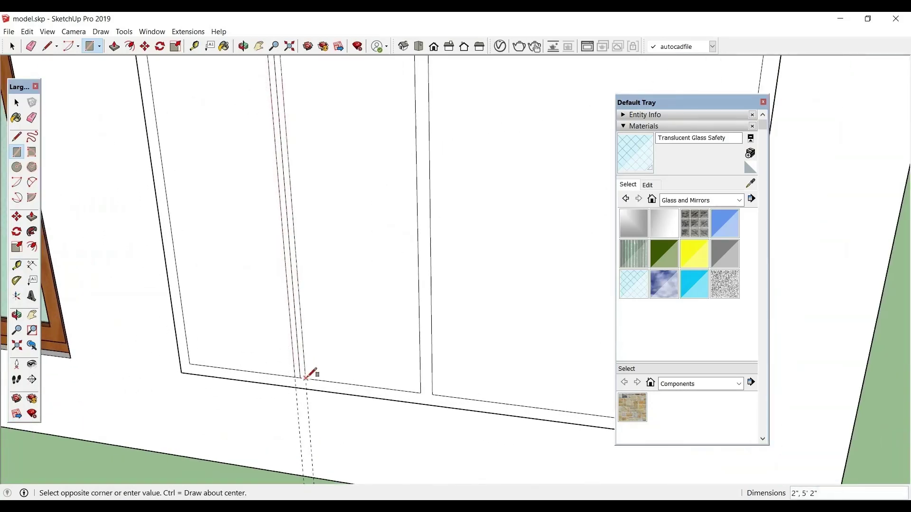
left_click(312, 374)
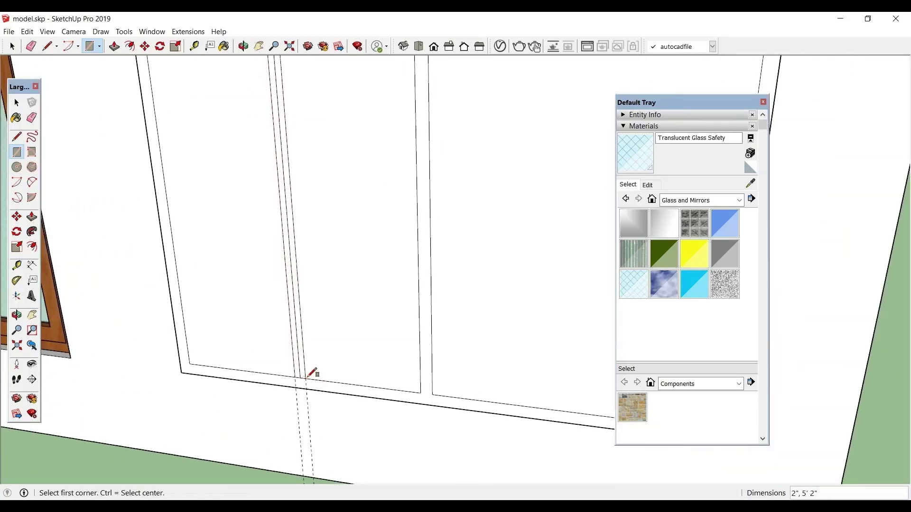
left_click(32, 118)
scroll(299, 370, "up", 3)
left_click(302, 367)
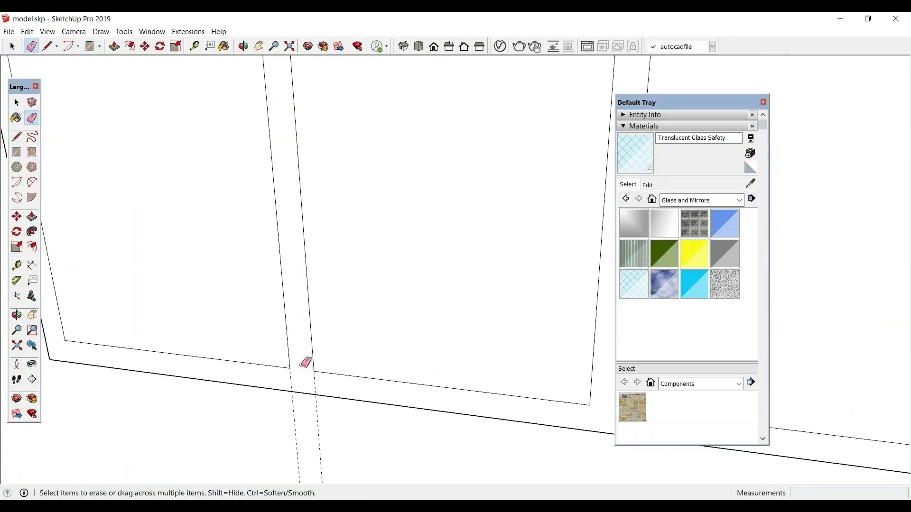
scroll(420, 148, "down", 5)
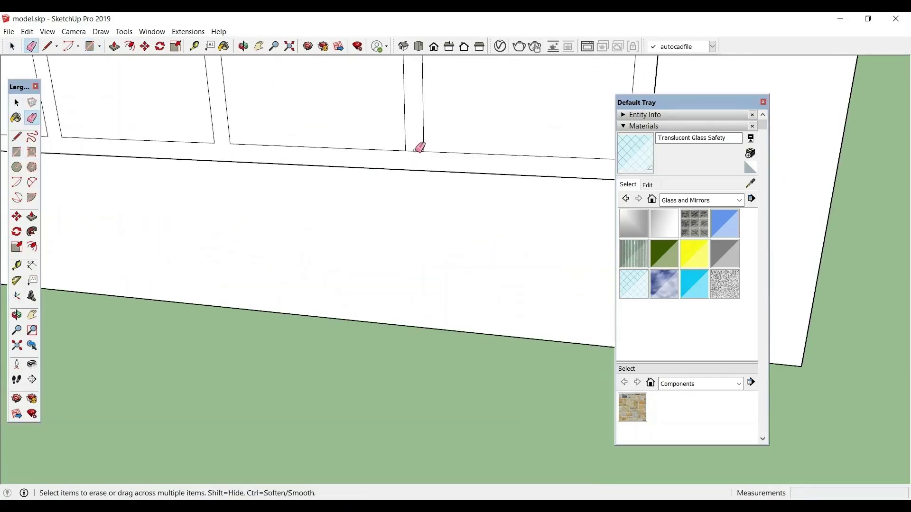
scroll(420, 151, "down", 8)
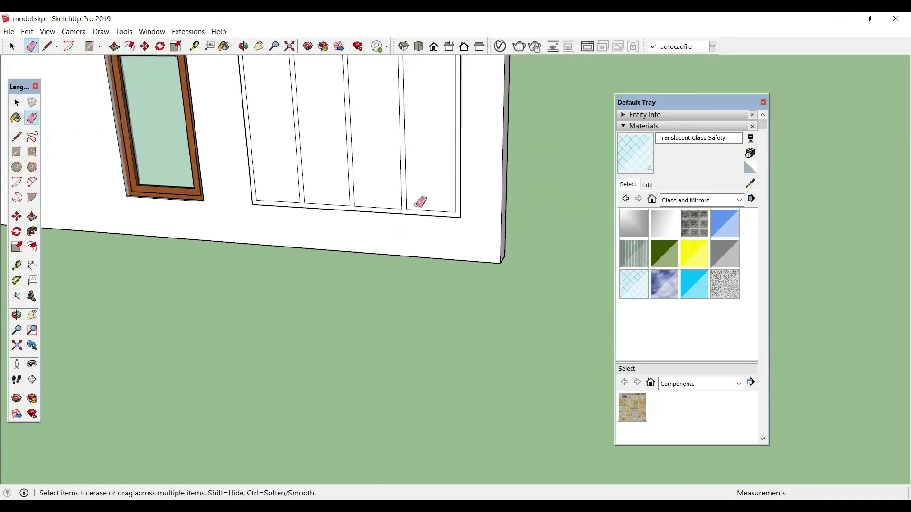
scroll(415, 112, "up", 5)
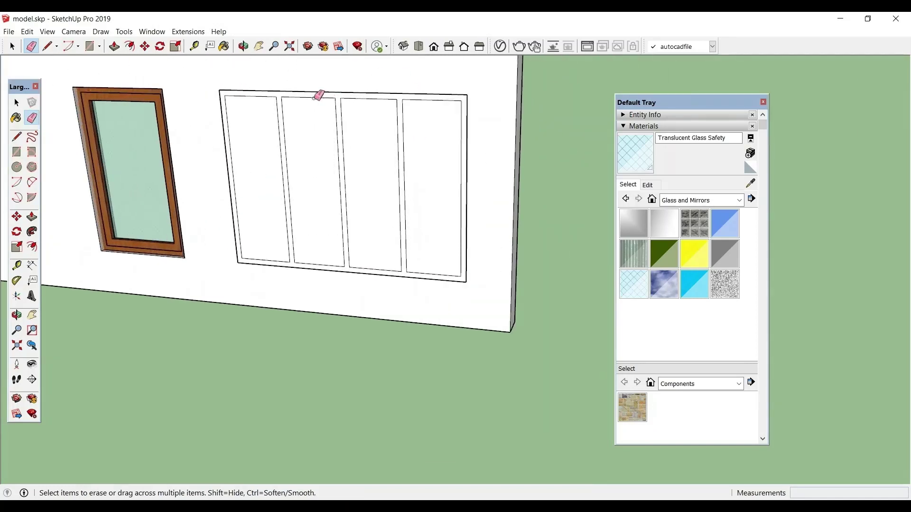
scroll(261, 95, "up", 3)
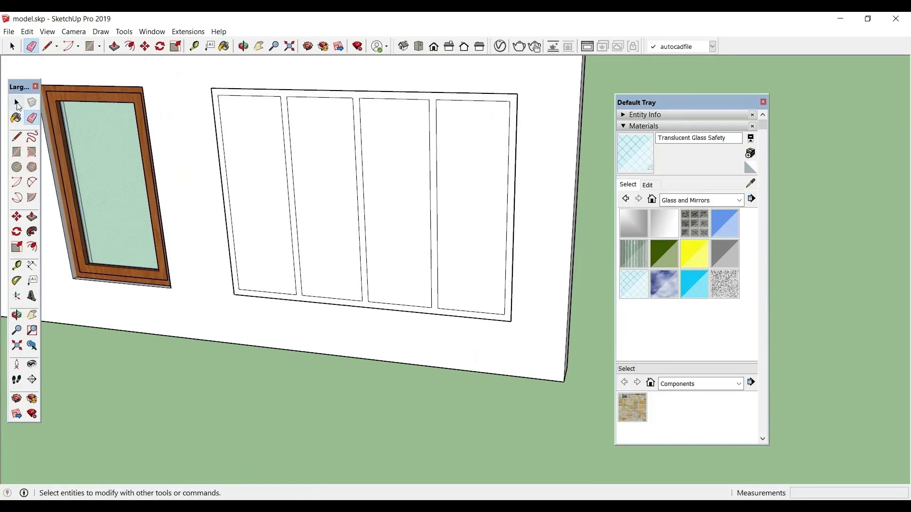
- Delete the four pane faces from the wide window
left_click(16, 102)
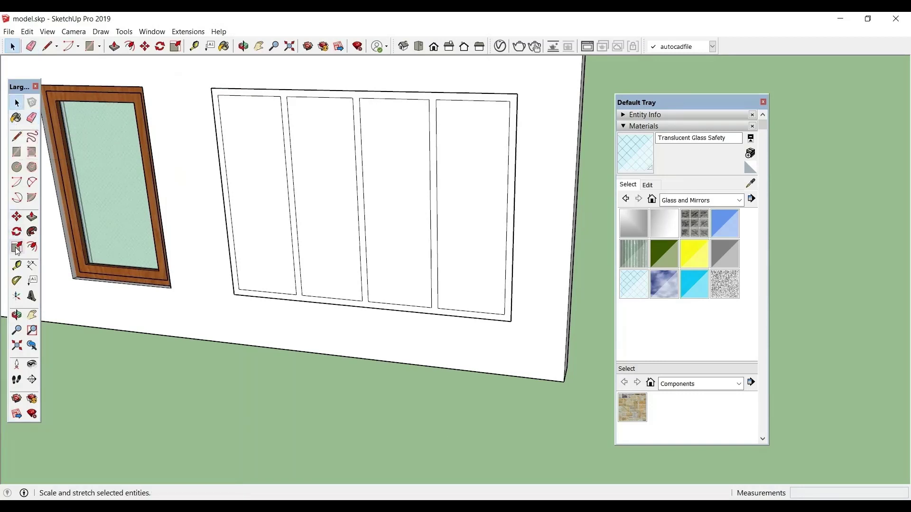
left_click(256, 168)
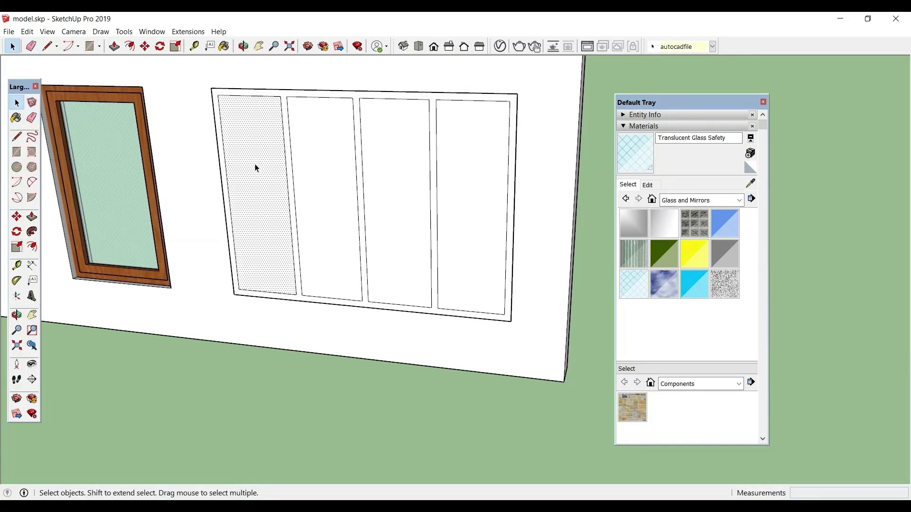
key("Delete")
left_click(313, 176)
key("Delete")
left_click(388, 175)
key("Delete")
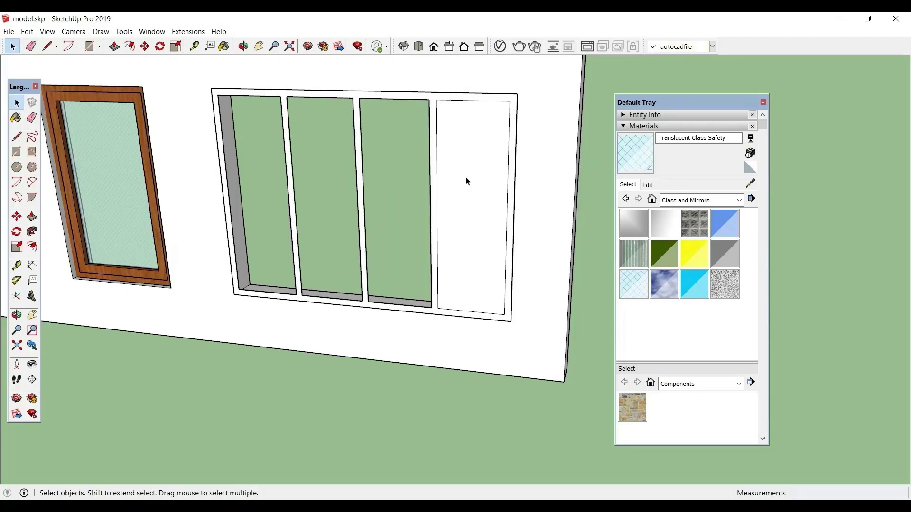
left_click(468, 179)
key("Delete")
- Group the window frame and orbit down to the sill
double_click(431, 102)
right_click(431, 101)
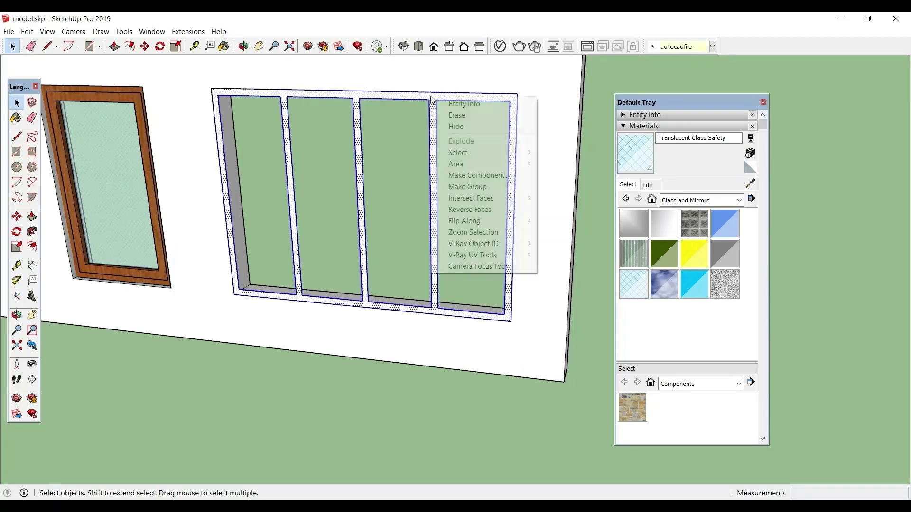
left_click(459, 188)
scroll(262, 287, "up", 5)
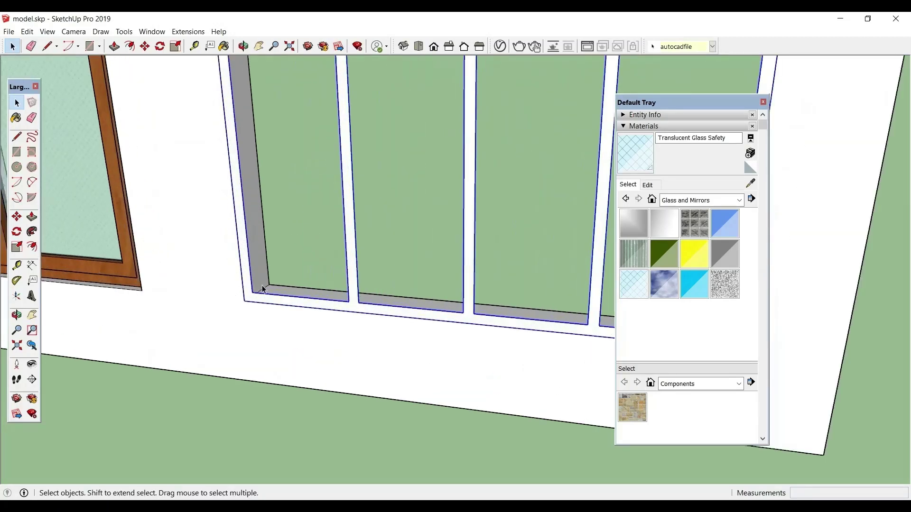
middle_click_drag(271, 305, 101, 445)
scroll(293, 277, "up", 4)
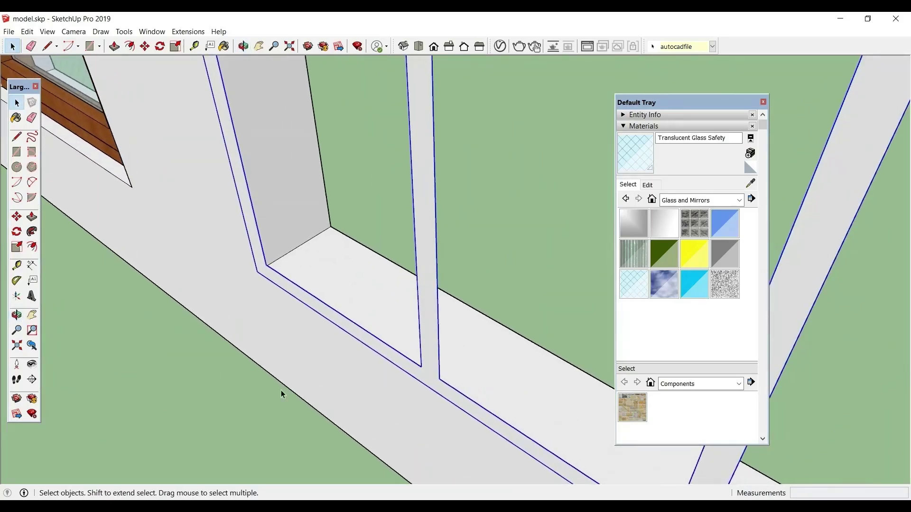
middle_click_drag(280, 390, 101, 408)
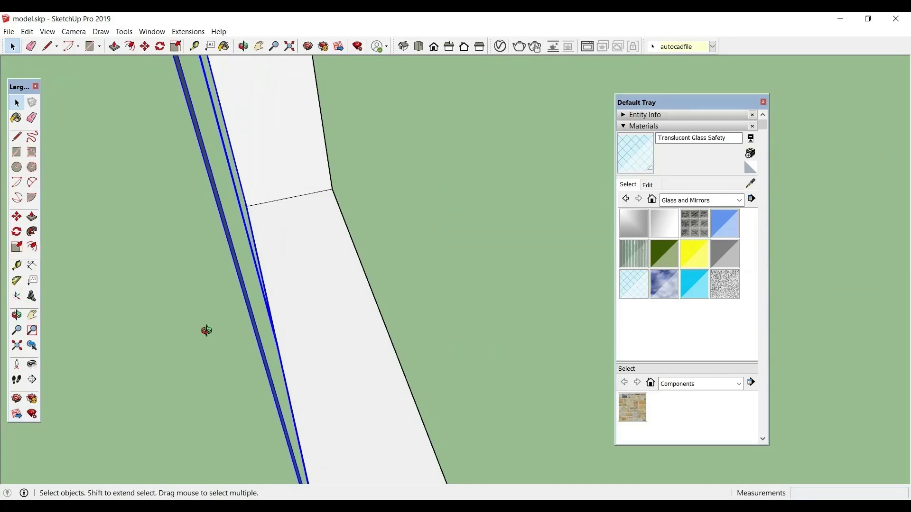
mouse_move(206, 331)
middle_mouse_down()
mouse_move(146, 332)
mouse_move(215, 319)
middle_mouse_up()
- Inside the frame group, Push/Pull the sill face out 5"
double_click(229, 313)
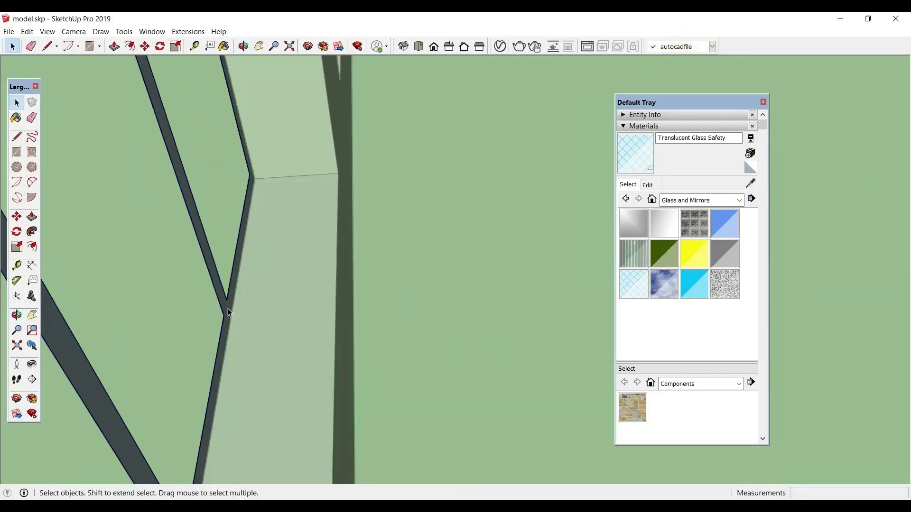
left_click(32, 217)
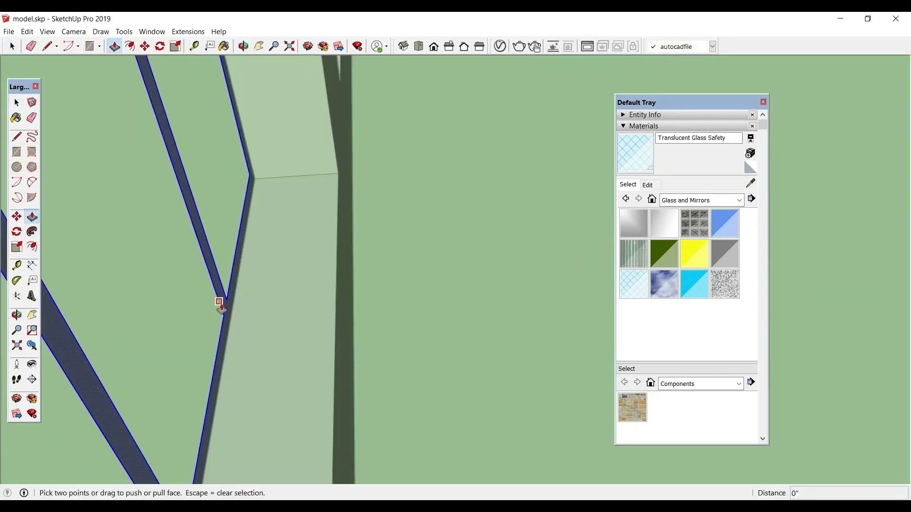
left_click(245, 306)
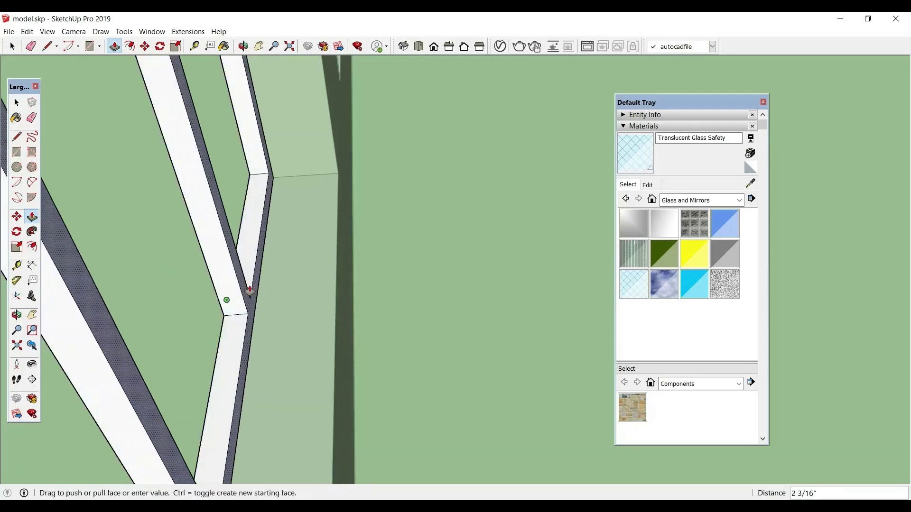
type("5")
key("Return")
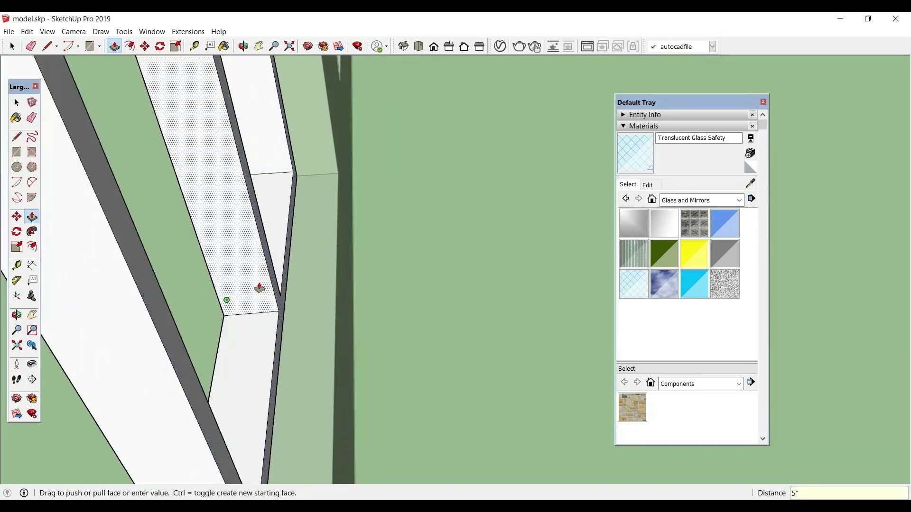
middle_click_drag(228, 296, 317, 250)
scroll(356, 183, "down", 5)
key("m")
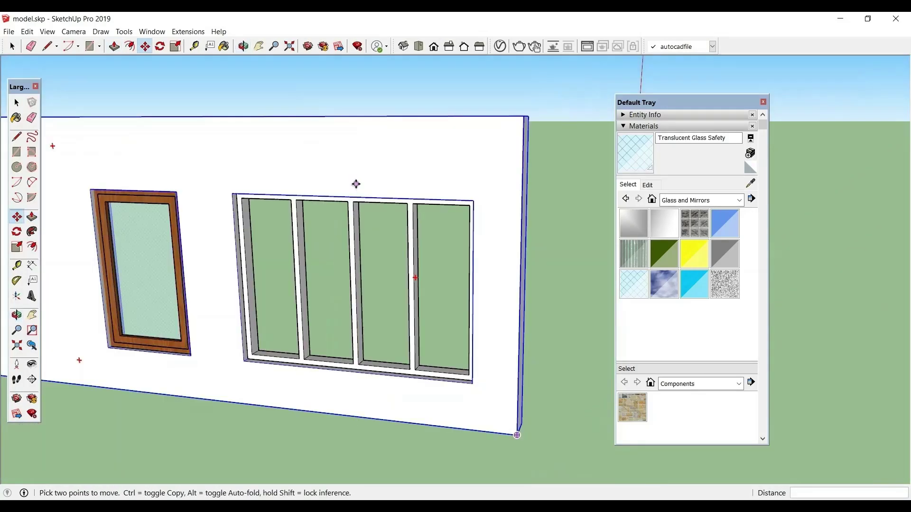
scroll(356, 220, "up", 5)
- Draw a rectangle over the first pane and offset it 3" inward, removing the inner face
key("r")
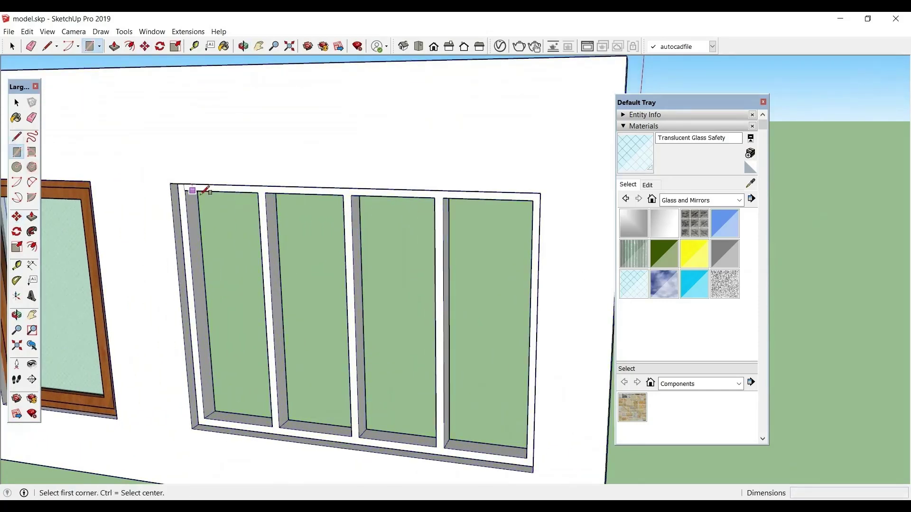
left_click(186, 191)
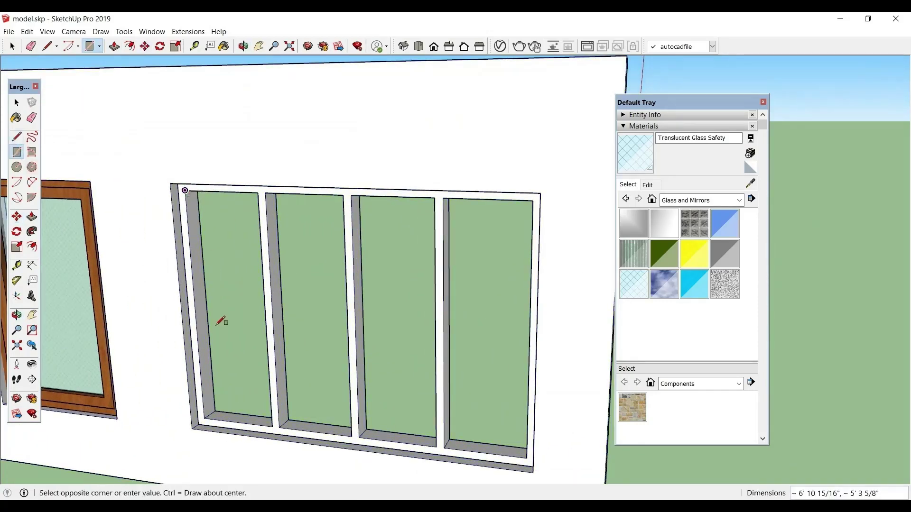
left_click(272, 423)
key("space")
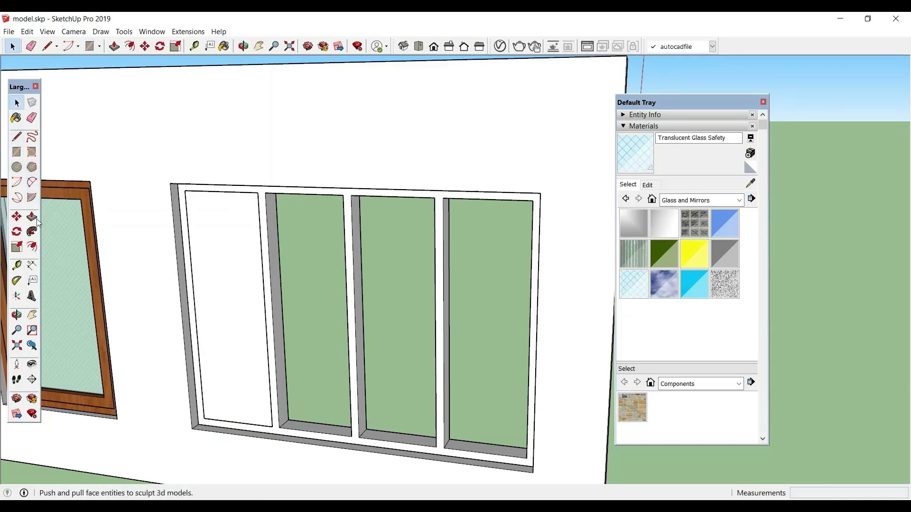
left_click(33, 248)
left_click(197, 251)
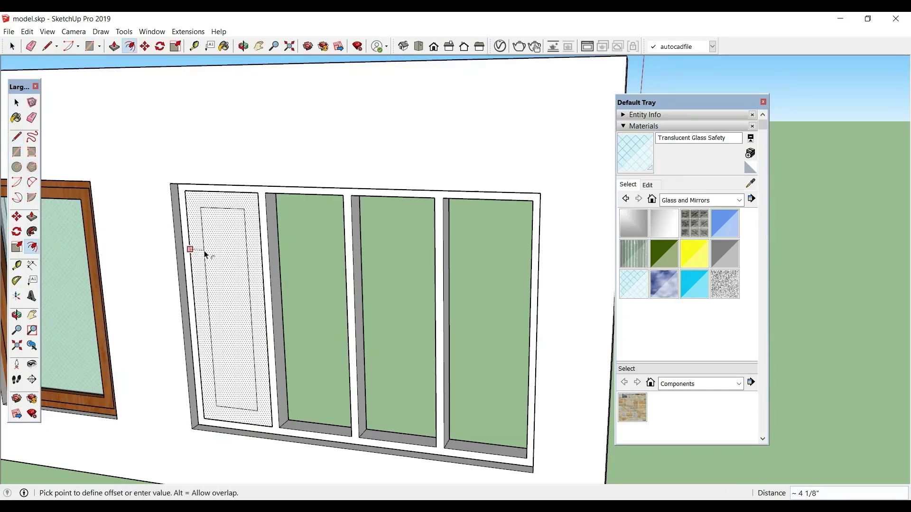
type("3")
key("Return")
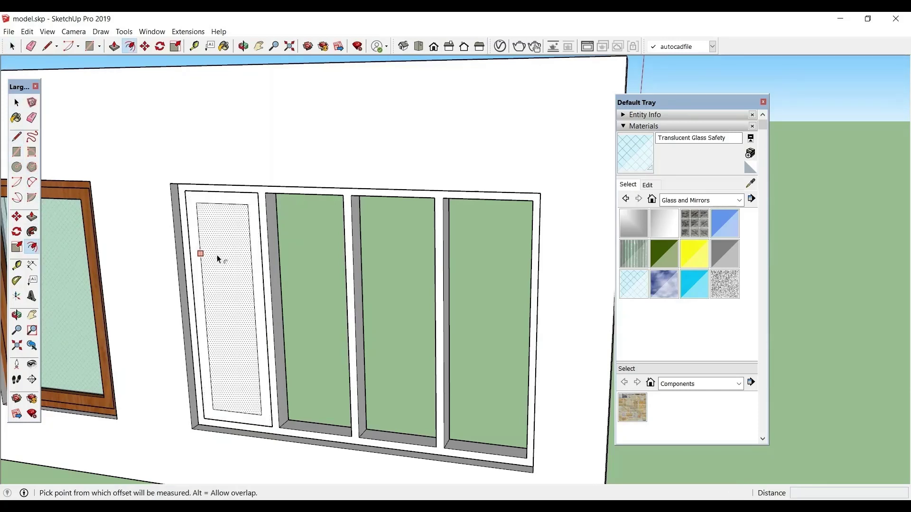
key("Escape")
- Make the sash ring a group and push/pull it about 5/8" deep
left_click(16, 103)
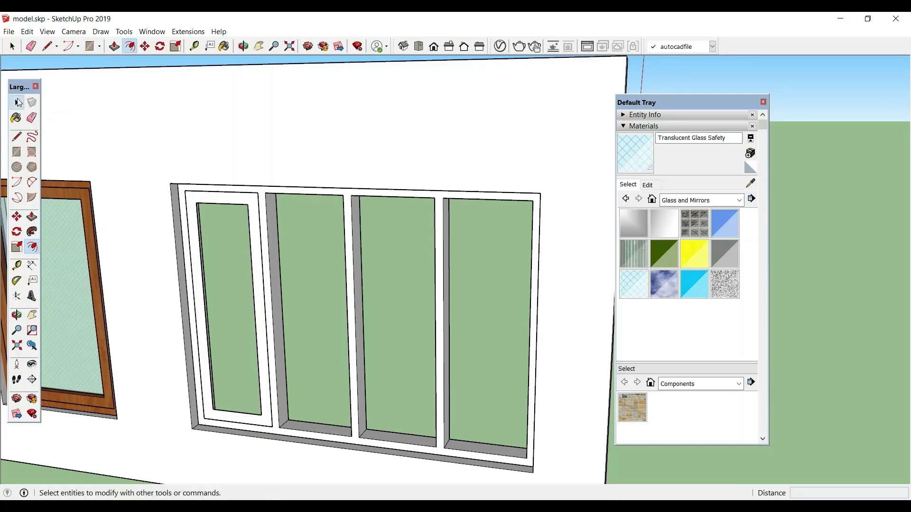
left_click(209, 201)
right_click(206, 196)
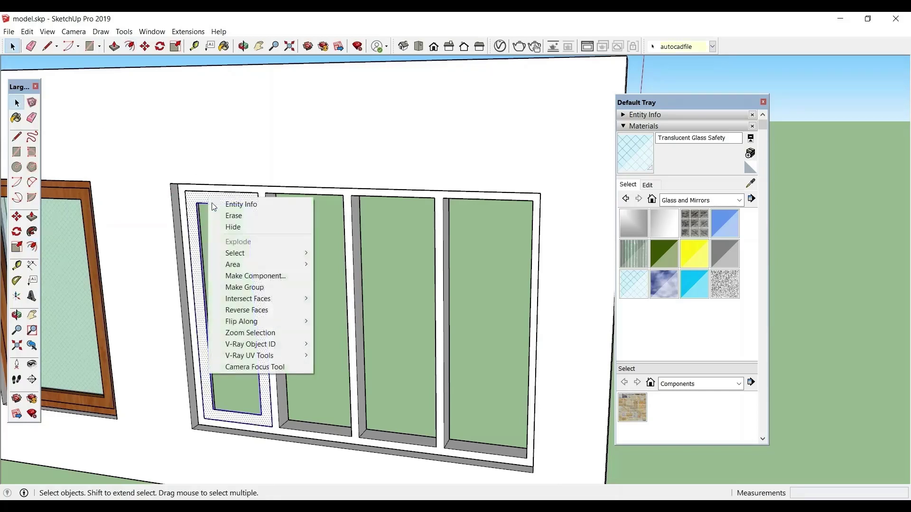
left_click(245, 289)
scroll(280, 351, "up", 10)
middle_click_drag(291, 372, 223, 379)
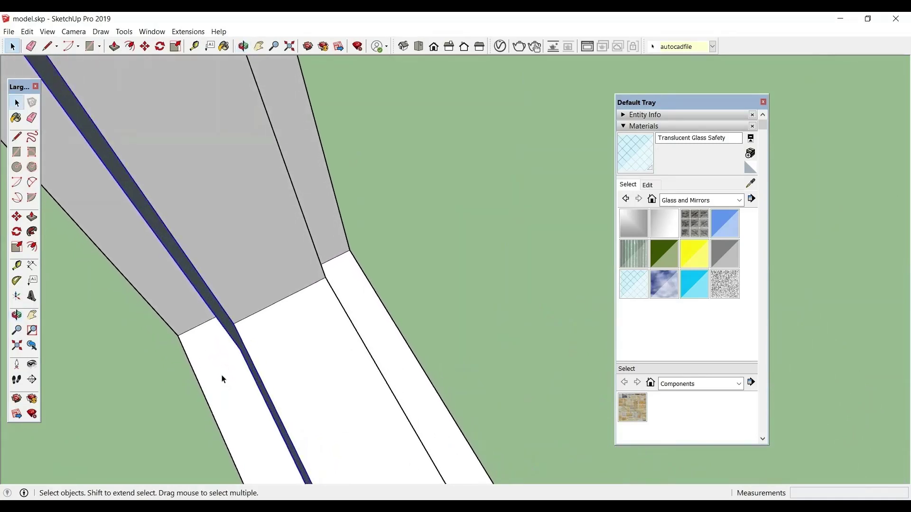
double_click(226, 320)
left_click(32, 217)
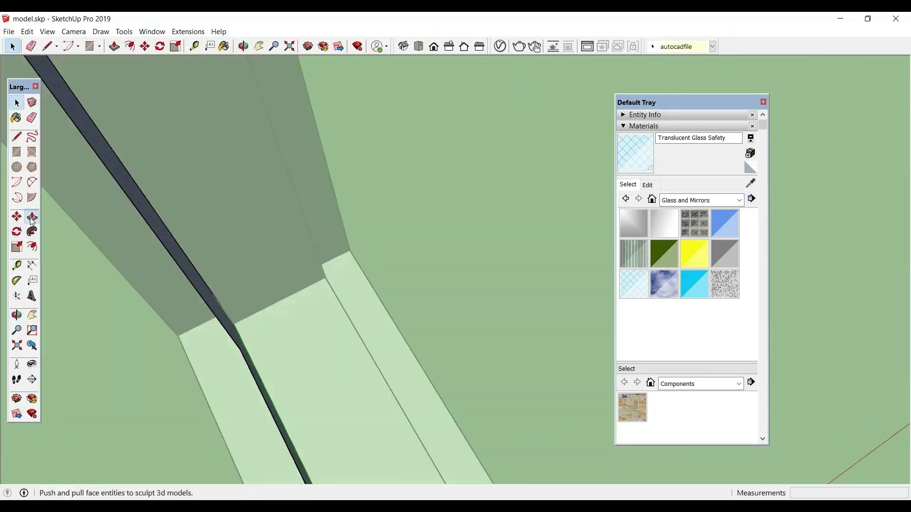
left_click_drag(179, 265, 198, 262)
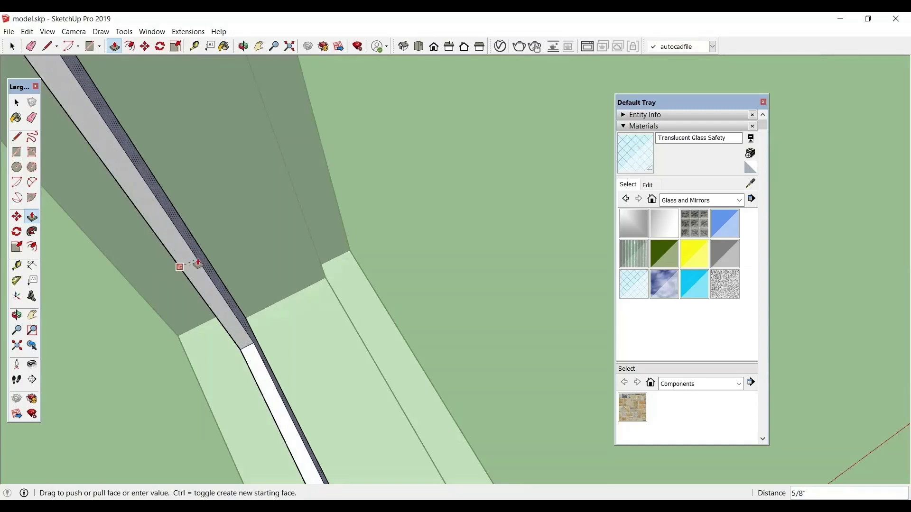
key("Return")
scroll(280, 275, "up", 3)
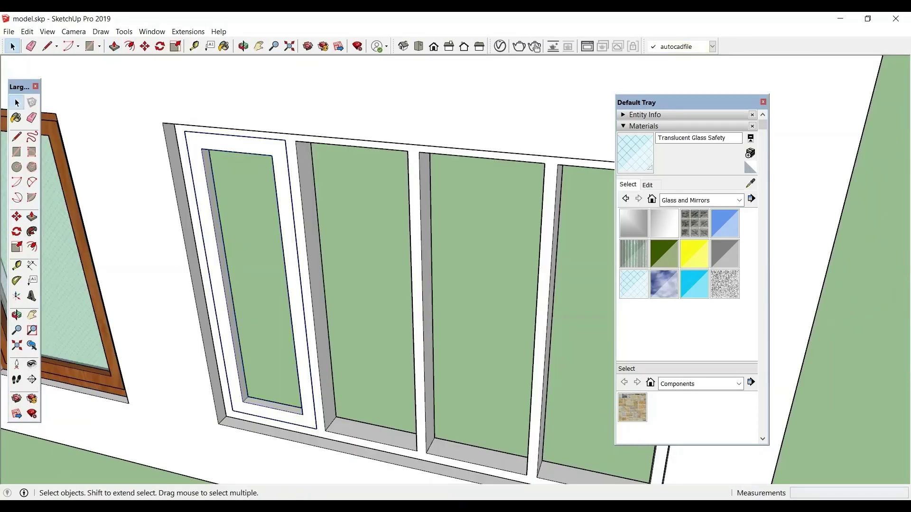
- Draw a face in the sash opening and paint it Translucent Glass Safety
left_click(18, 153)
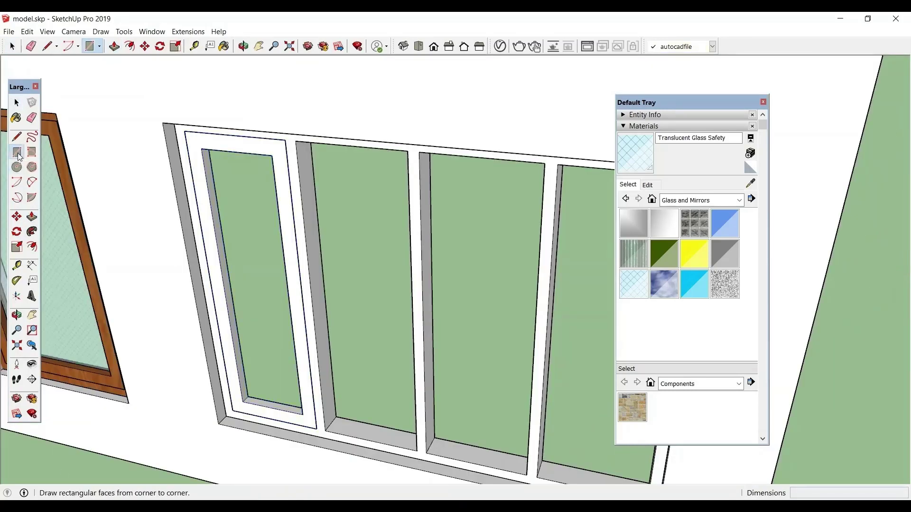
left_click(202, 148)
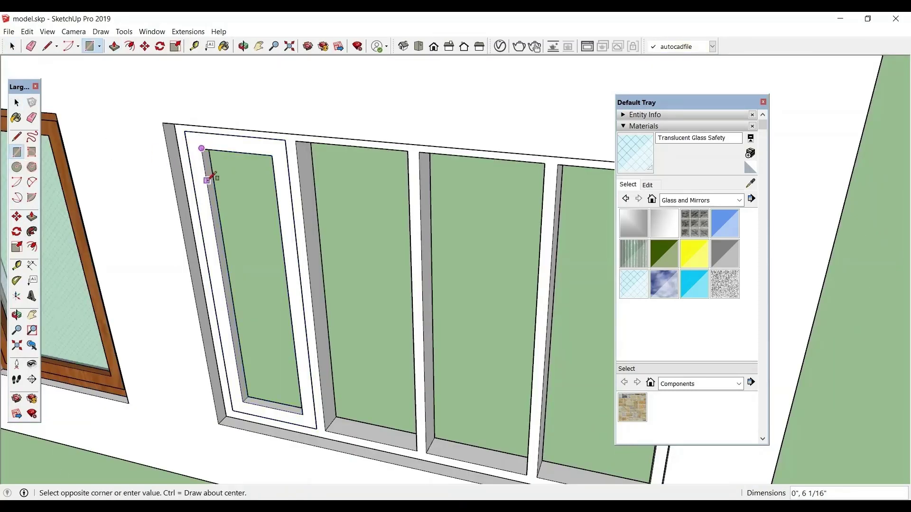
left_click(303, 414)
left_click(629, 169)
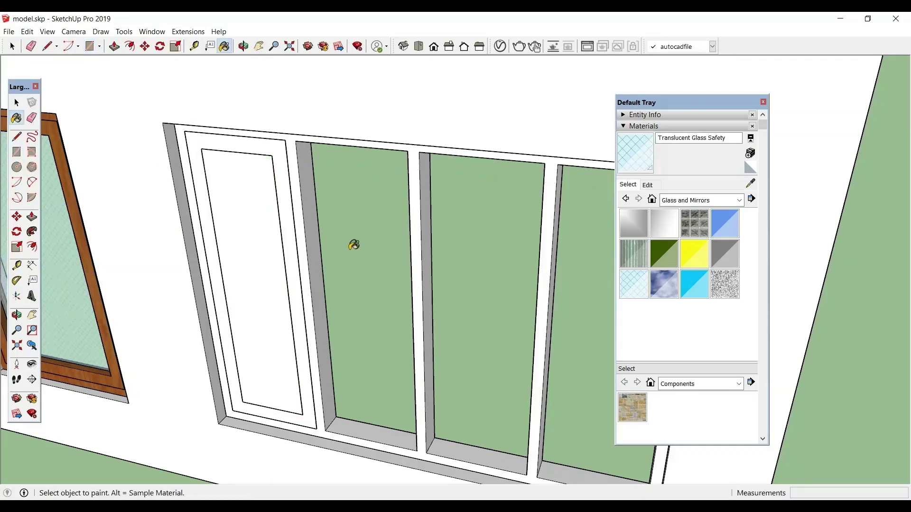
left_click(256, 220)
key("space")
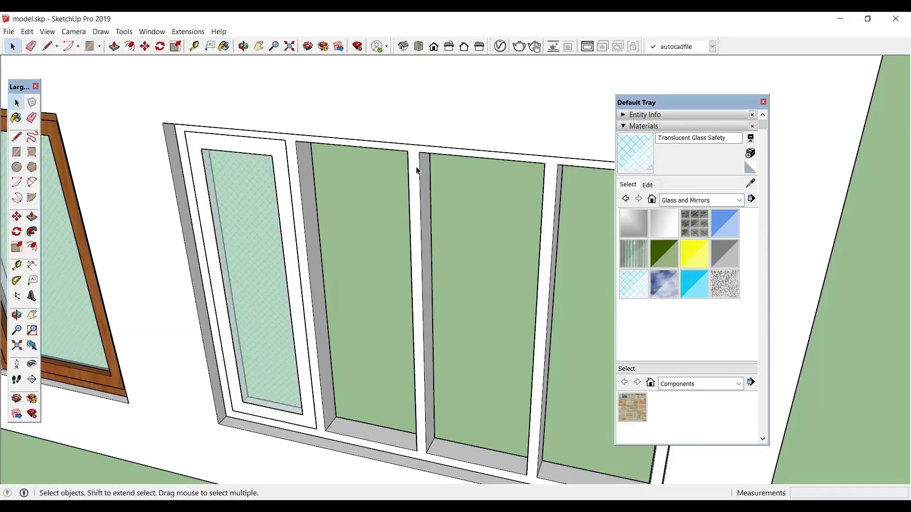
- Paint the outer window frame and the sash Wood Cherry Original
left_click(700, 202)
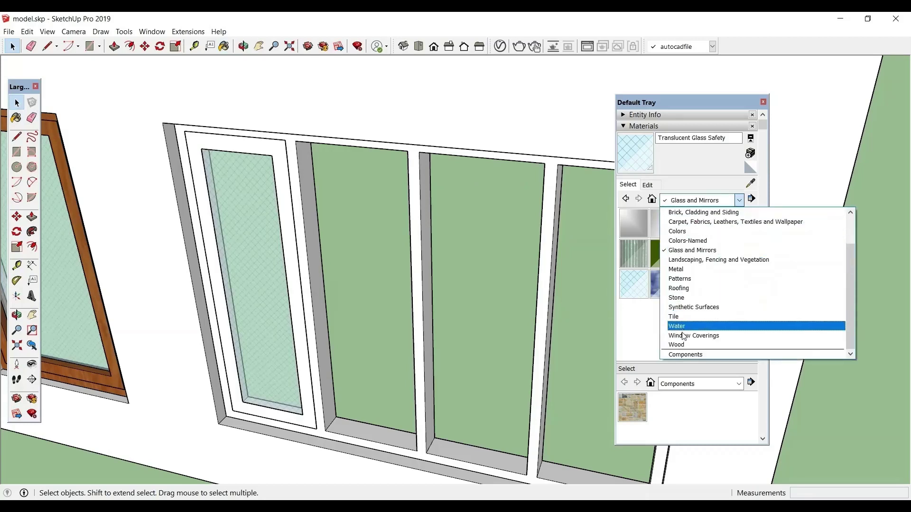
left_click(685, 346)
left_click(693, 218)
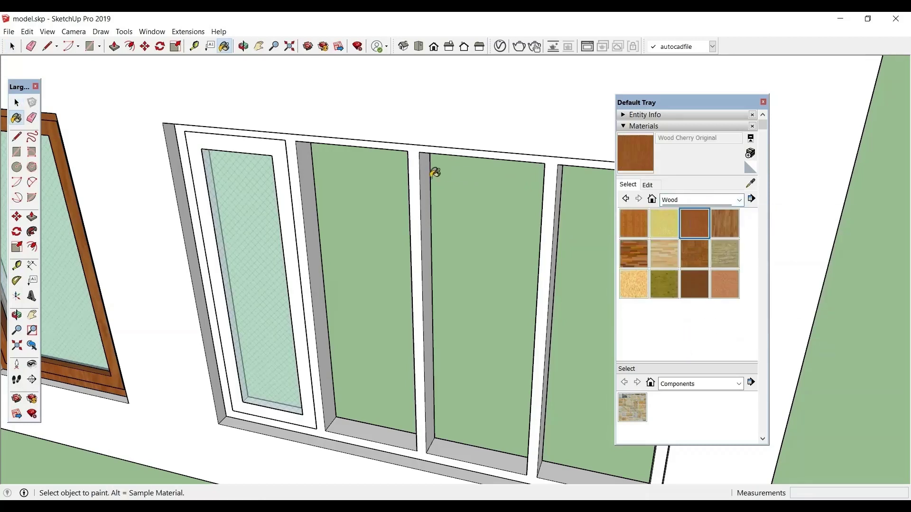
left_click(423, 175)
left_click(291, 192)
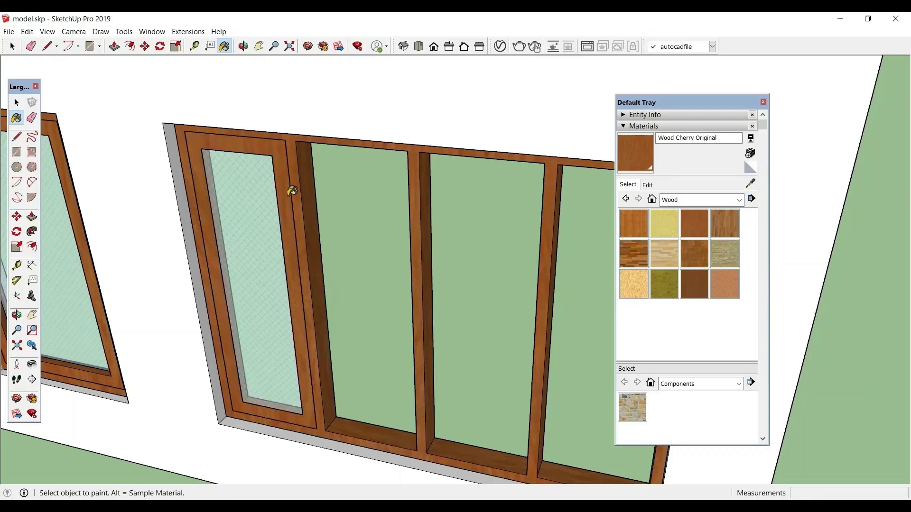
left_click(16, 102)
- Move the glass pane back into its position within the sash
left_click(280, 358)
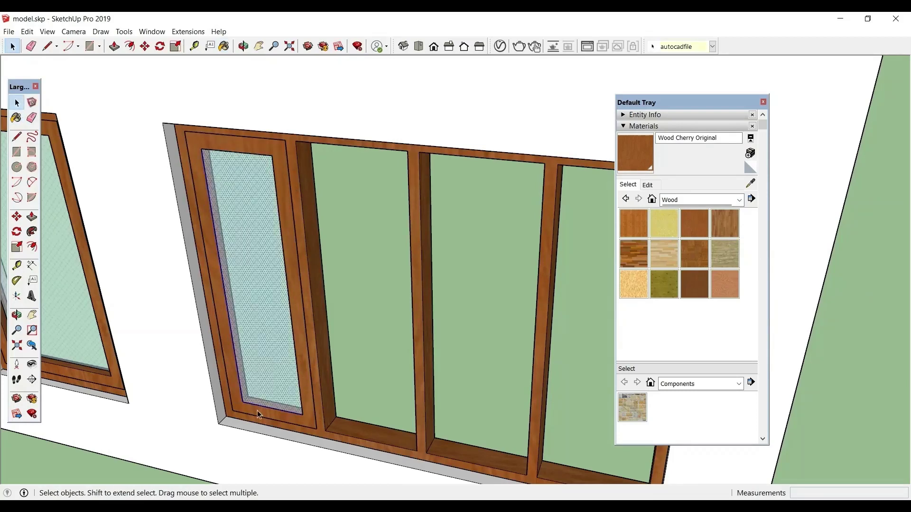
scroll(259, 405, "up", 3)
scroll(262, 398, "up", 1)
left_click(17, 216)
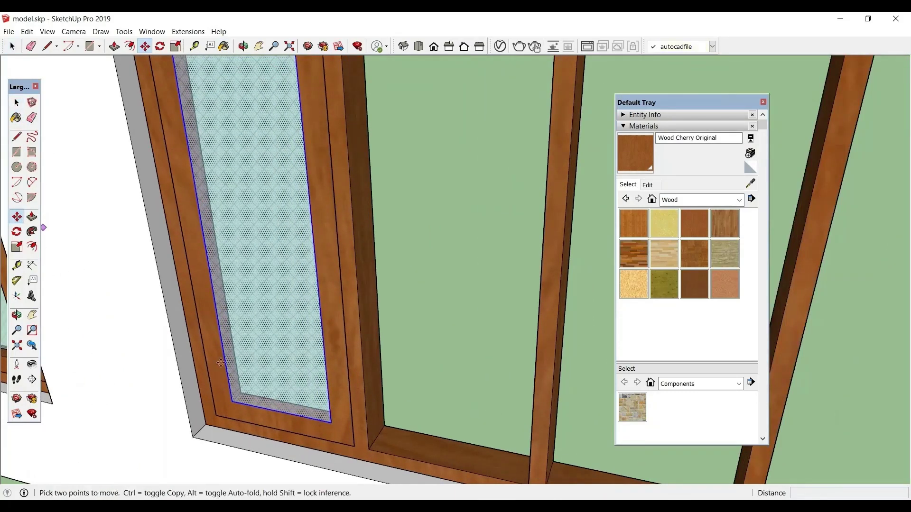
scroll(244, 387, "up", 1)
scroll(245, 387, "up", 2)
left_click(244, 385)
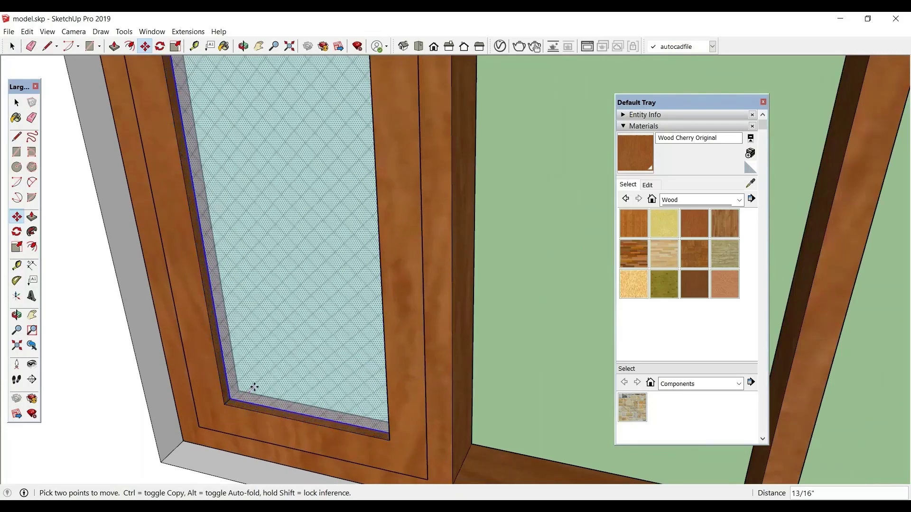
scroll(255, 385, "down", 5)
left_click(295, 329)
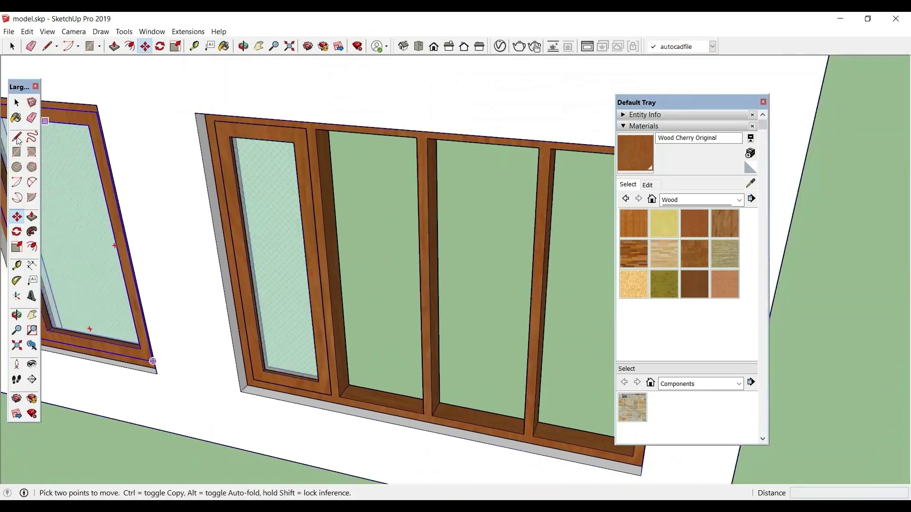
left_click(17, 102)
- Group the glazed first sash, copy it, and place a copy in the second opening
left_click(267, 190)
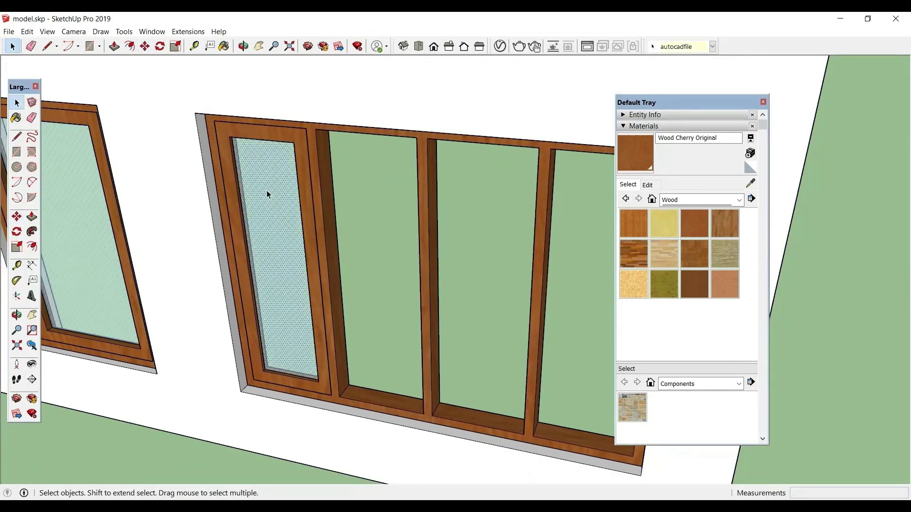
right_click(272, 135)
left_click(303, 236)
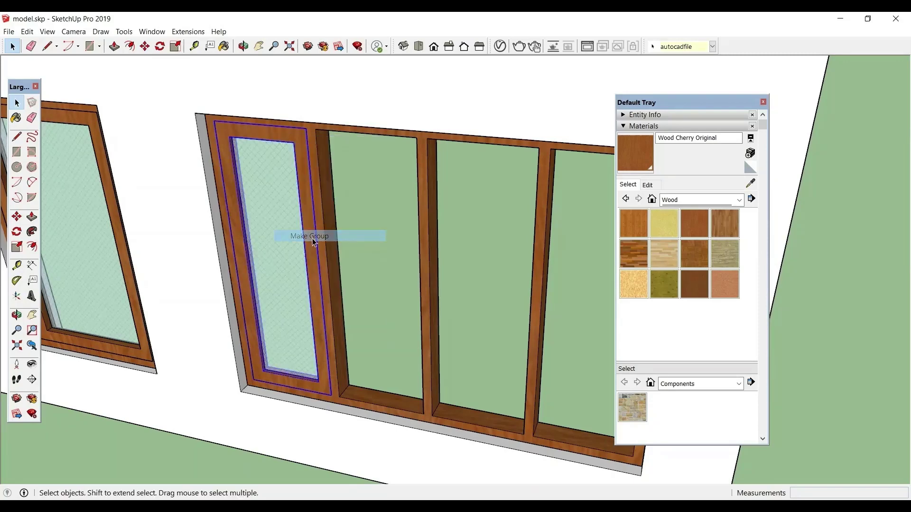
key("ctrl+c")
key("ctrl+v")
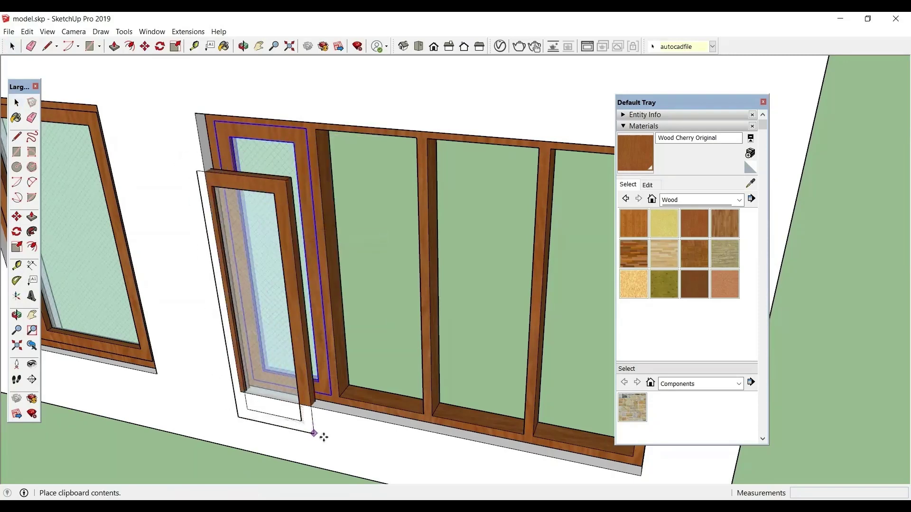
left_click(423, 412)
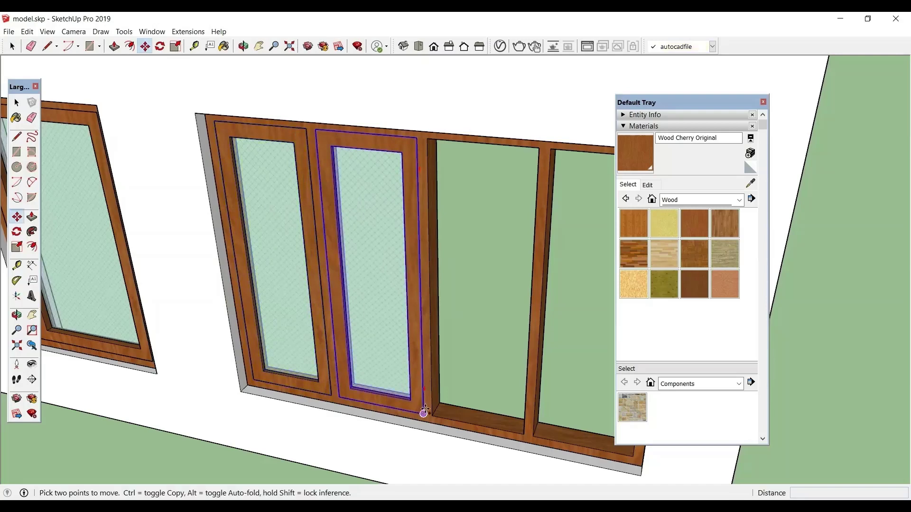
- Paste sash copies into the third and fourth openings and orbit to a front view
key("ctrl+v")
left_click(523, 433)
scroll(285, 254, "down", 3)
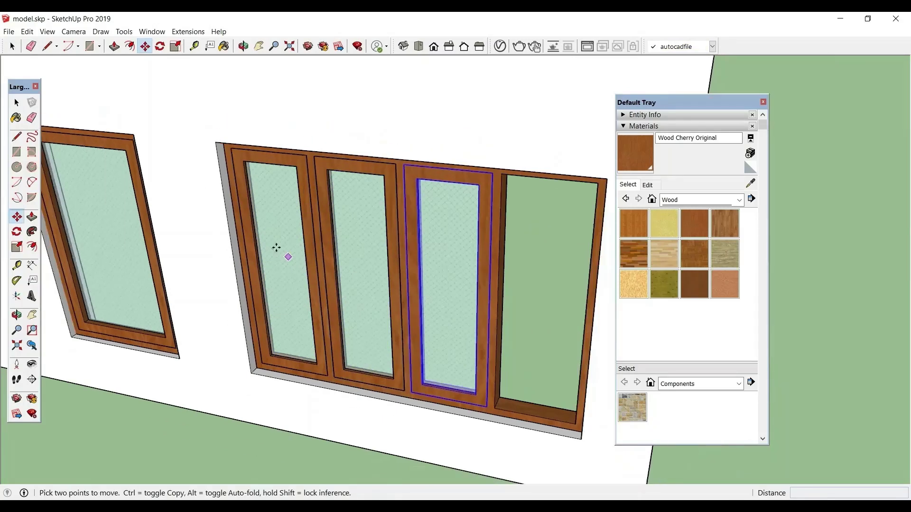
scroll(522, 384, "up", 3)
key("ctrl+v")
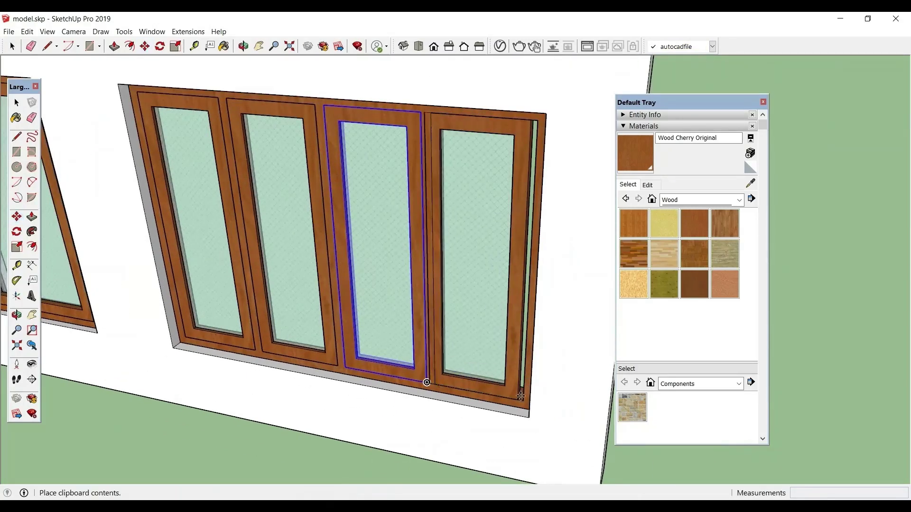
left_click(522, 399)
middle_click_drag(522, 399, 513, 300)
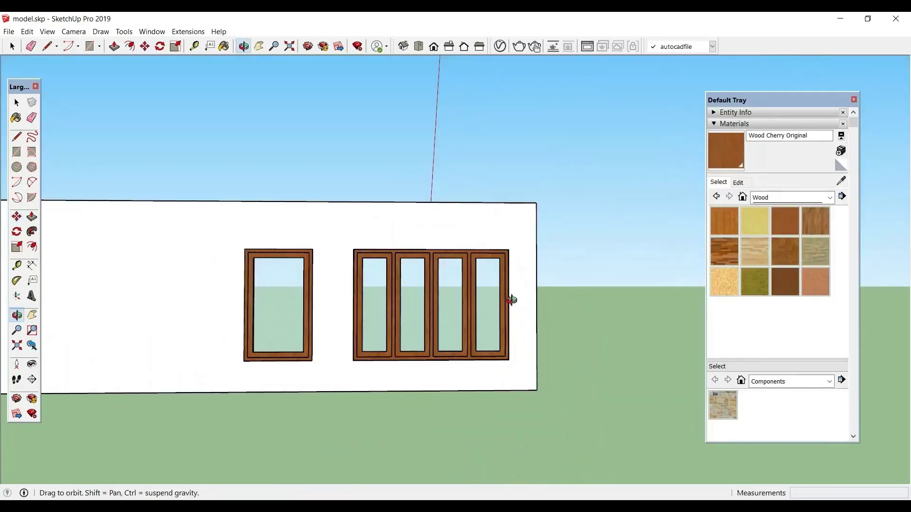
key("space")
scroll(423, 294, "up", 3)
- Copy the four-pane window and paste the duplicate above the wall
scroll(466, 261, "down", 3)
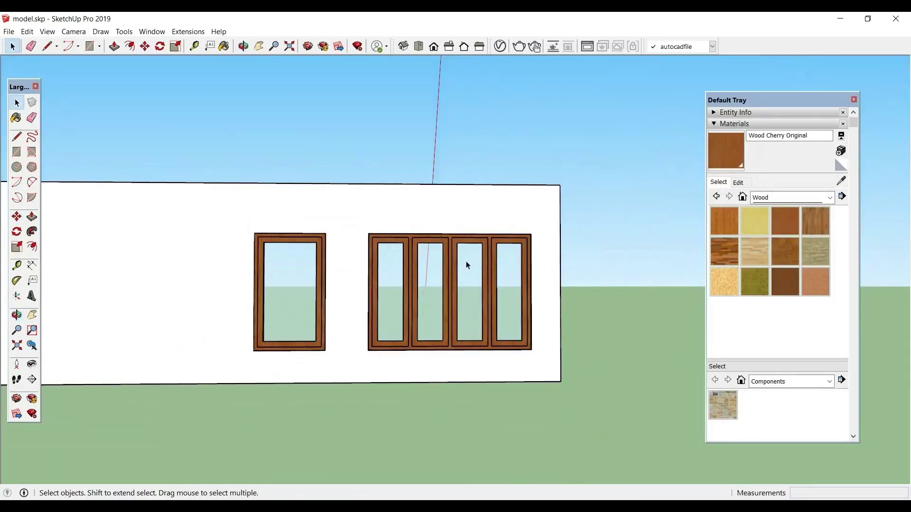
middle_click_drag(465, 261, 527, 227)
left_click(526, 227)
key("m")
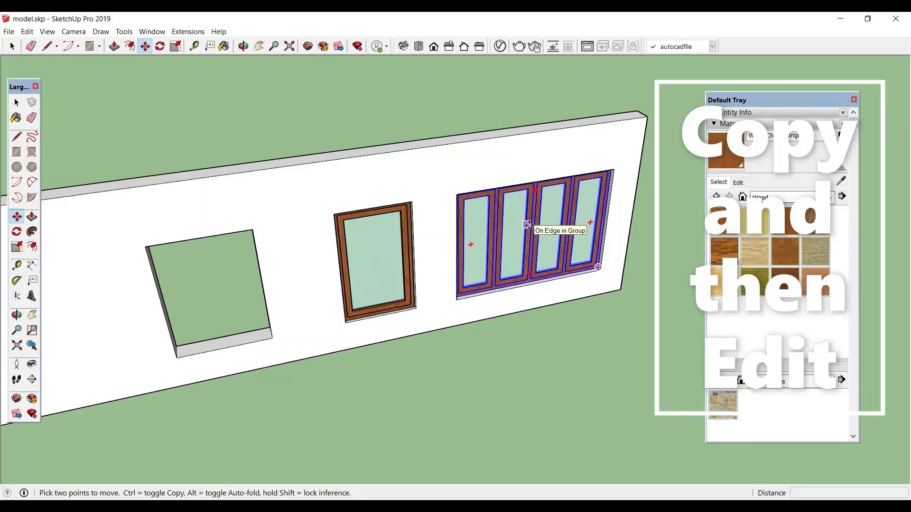
key("ctrl+c")
key("ctrl+v")
left_click(455, 145)
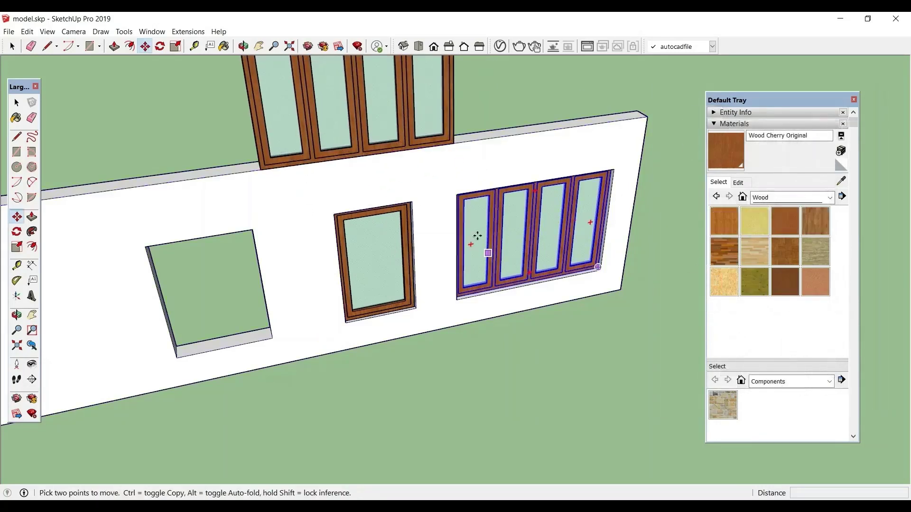
- Centre the view on the copied window and bring up its context menu
left_click(259, 46)
left_click_drag(346, 145, 407, 299)
left_click(16, 102)
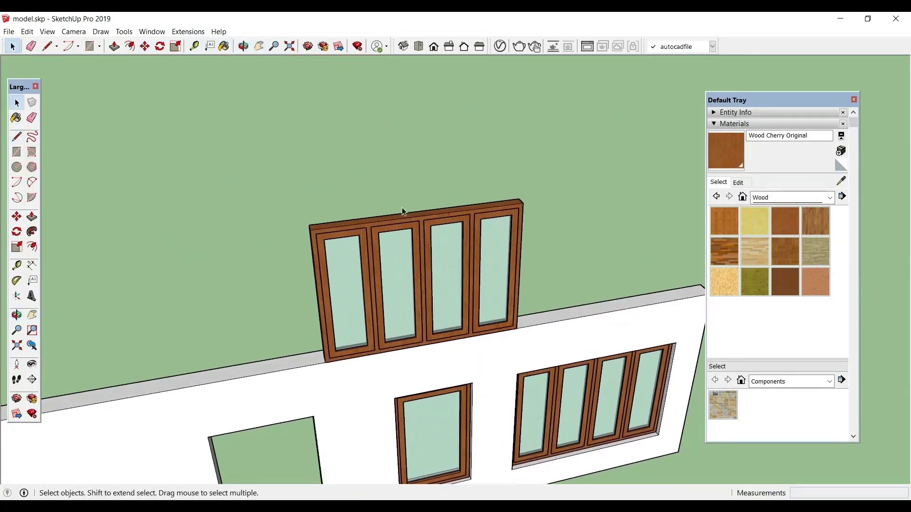
left_click(419, 226)
right_click(420, 227)
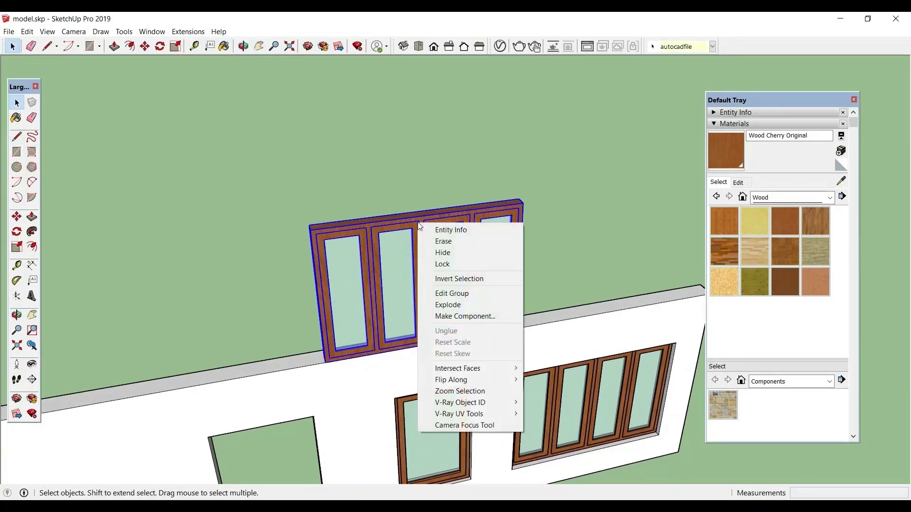
- Enter the copied window group, draw a line closing the rail face, and erase the extra top-rail edge
left_click(449, 296)
scroll(432, 230, "up", 6)
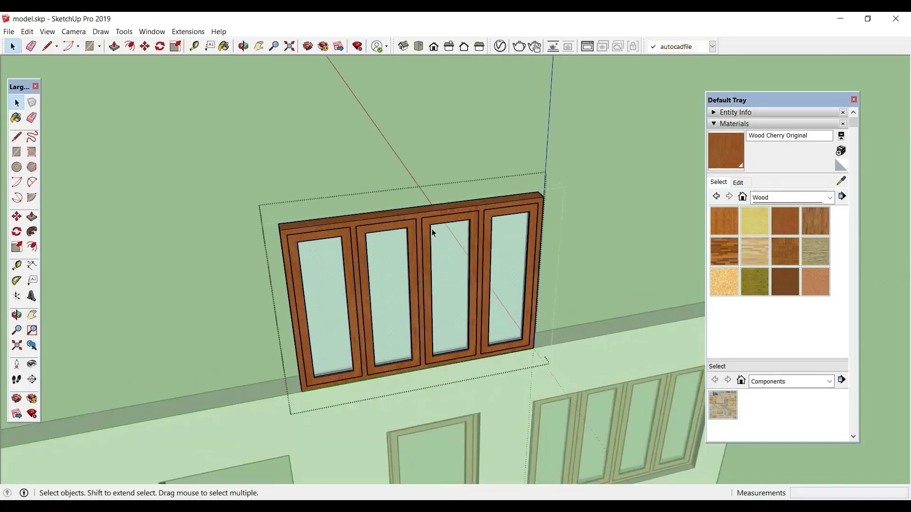
double_click(460, 194)
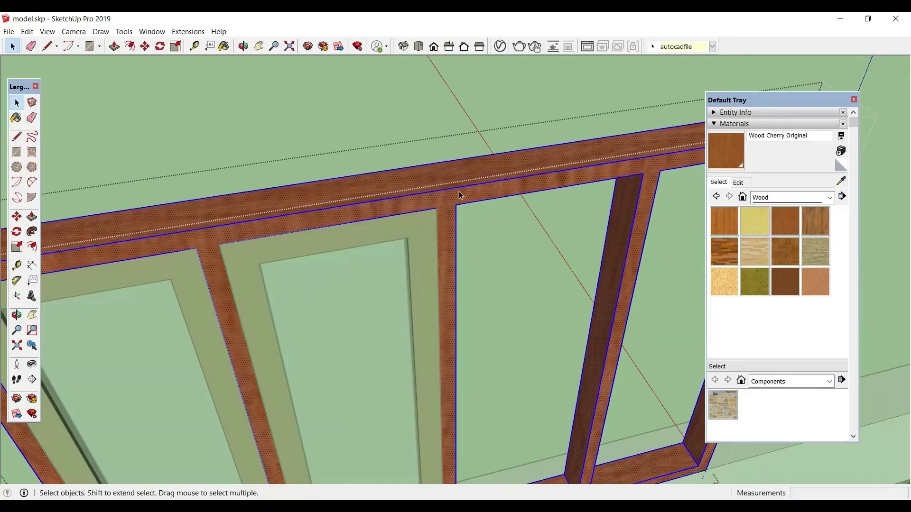
left_click(17, 136)
left_click(456, 205)
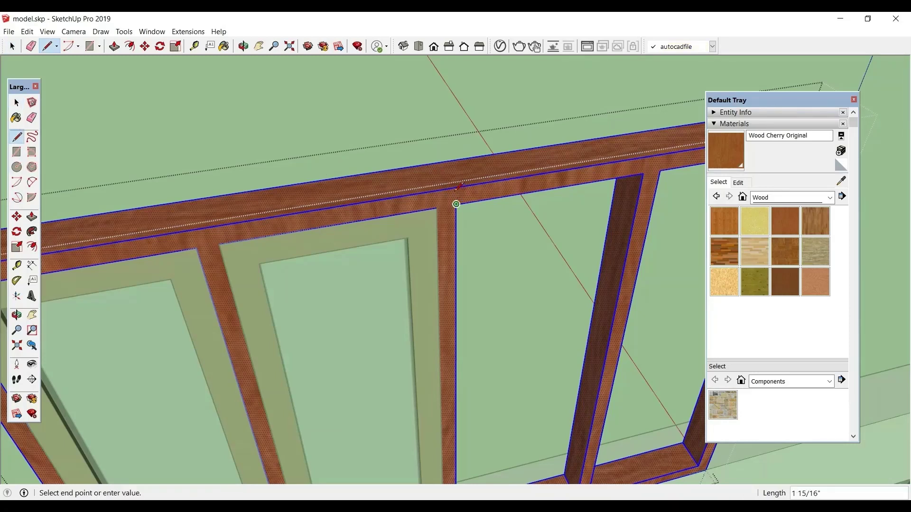
left_click(456, 187)
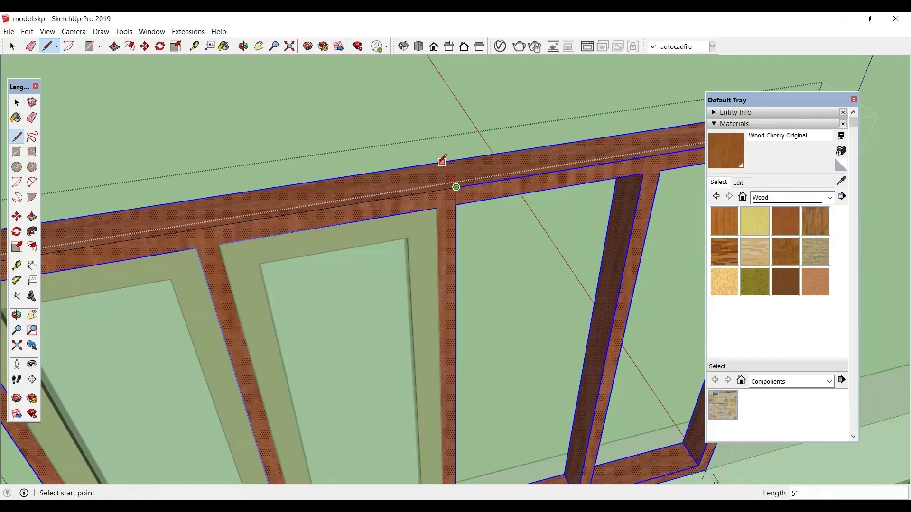
key("space")
scroll(442, 162, "down", 5)
key("e")
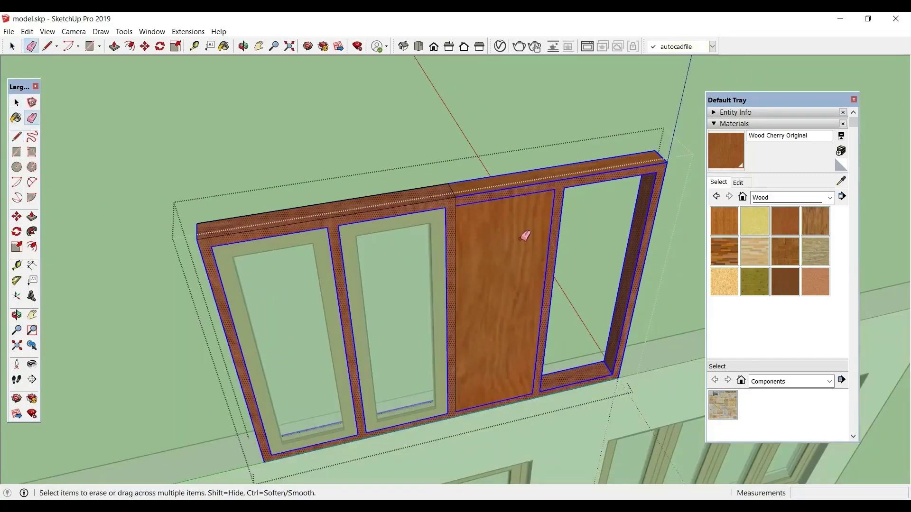
left_click(490, 175)
key("space")
scroll(492, 190, "up", 6)
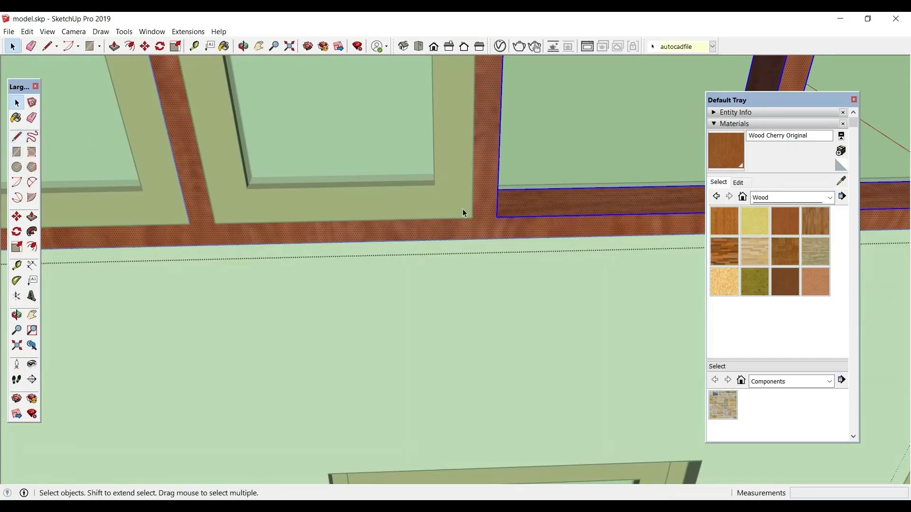
- Cut the rail with a vertical line and erase the leftover right-hand piece
left_click(17, 137)
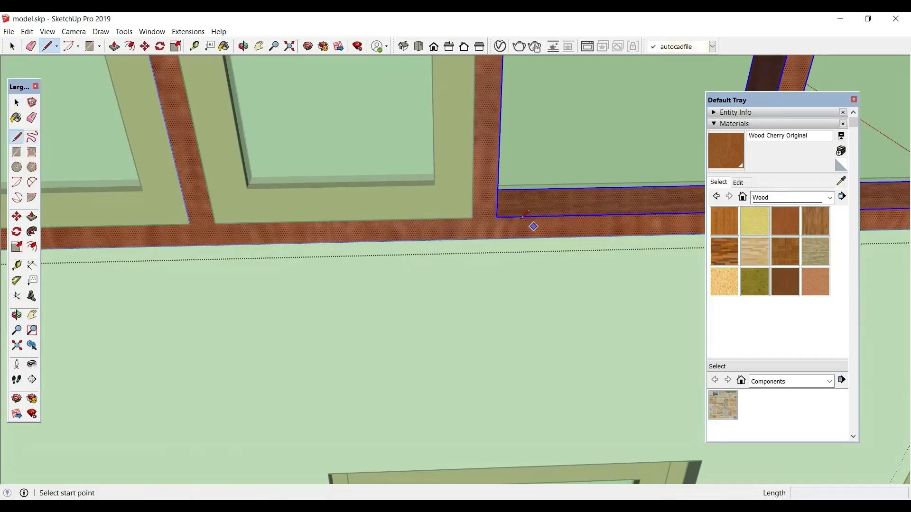
left_click(497, 217)
left_click(496, 237)
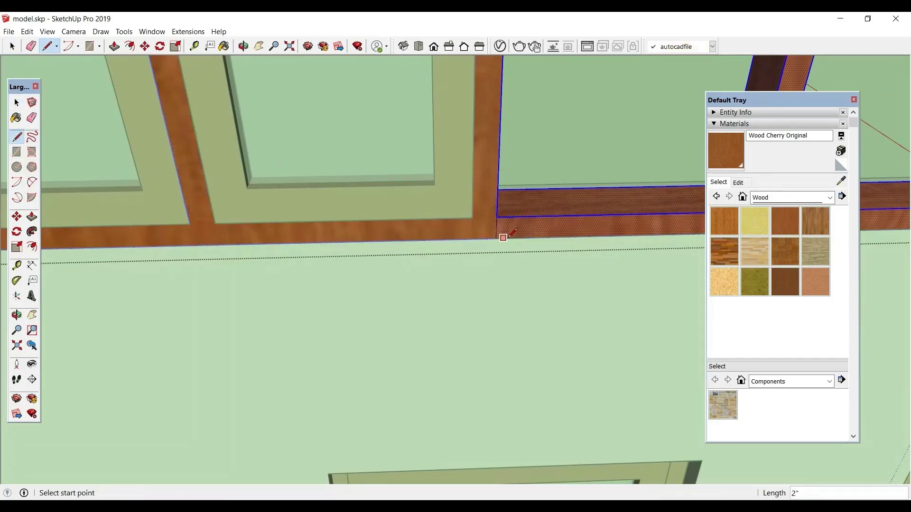
scroll(442, 221, "down", 3)
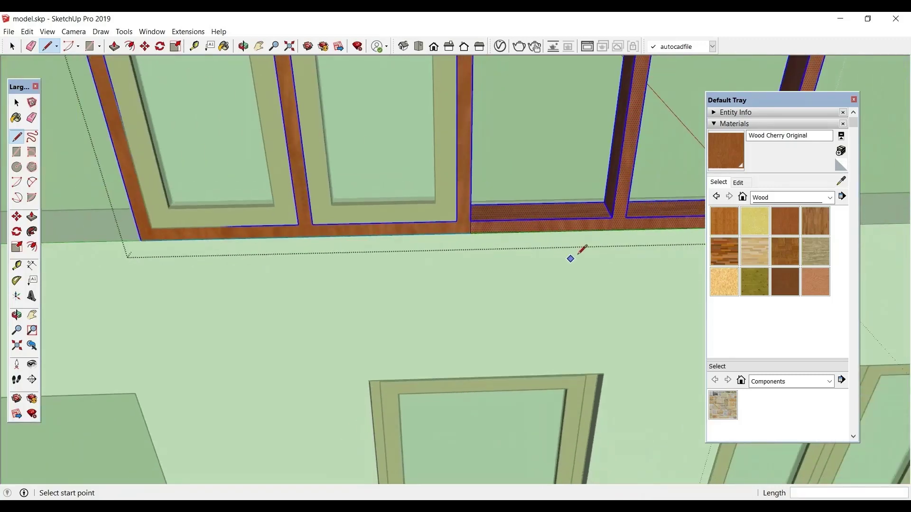
left_click(32, 118)
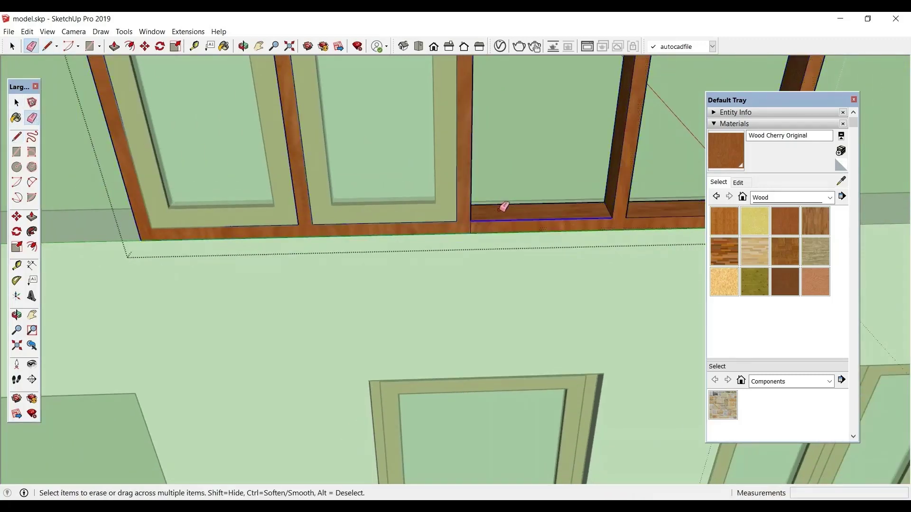
scroll(578, 223, "up", 5)
- Close the rail's open end with a 5" by 2" rectangle face
key("r")
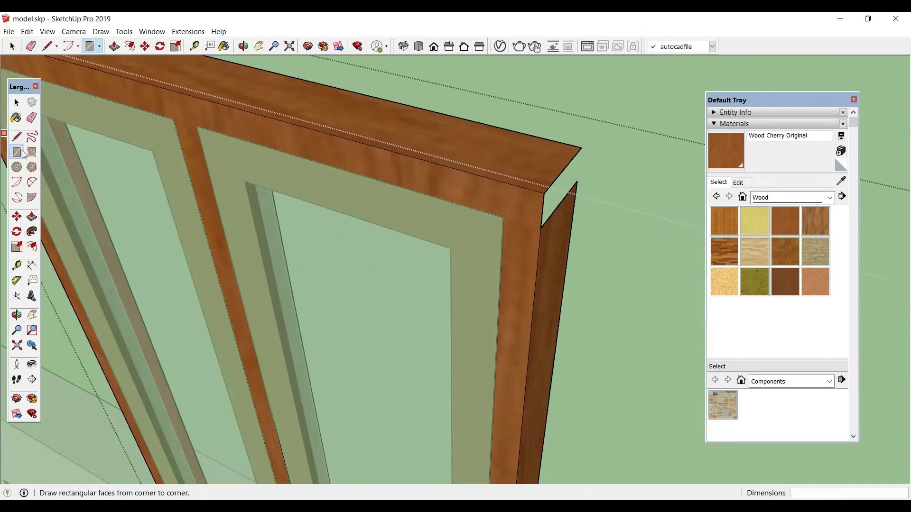
left_click(540, 228)
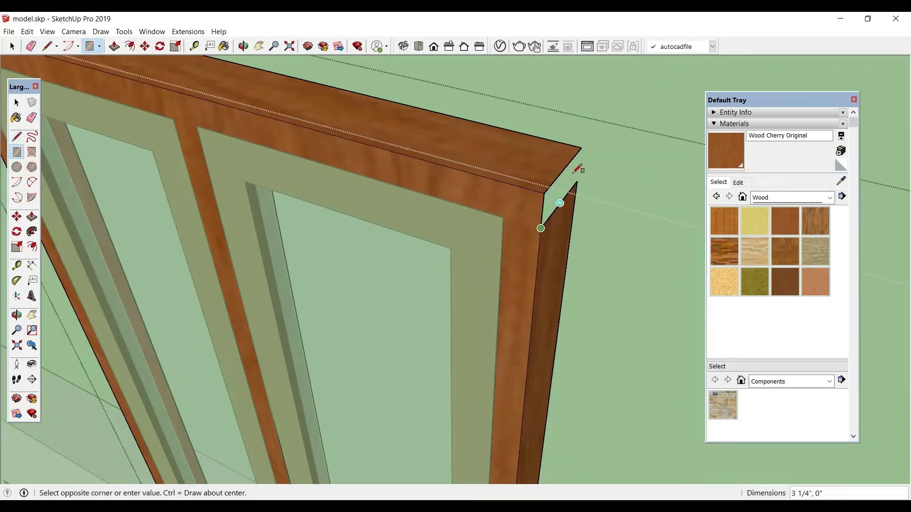
left_click(582, 149)
scroll(489, 209, "down", 10)
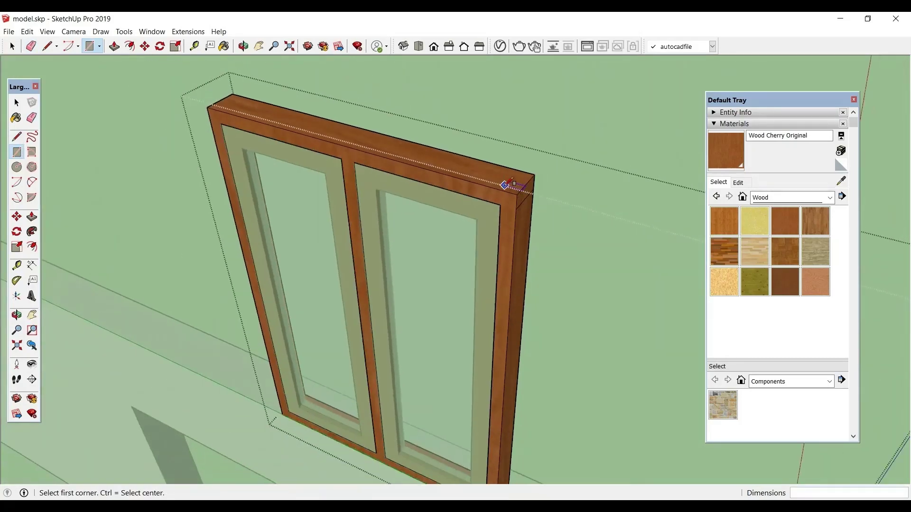
- Snap the two-pane window's top-right corner into the left wall opening, then view the whole wall
left_click(17, 102)
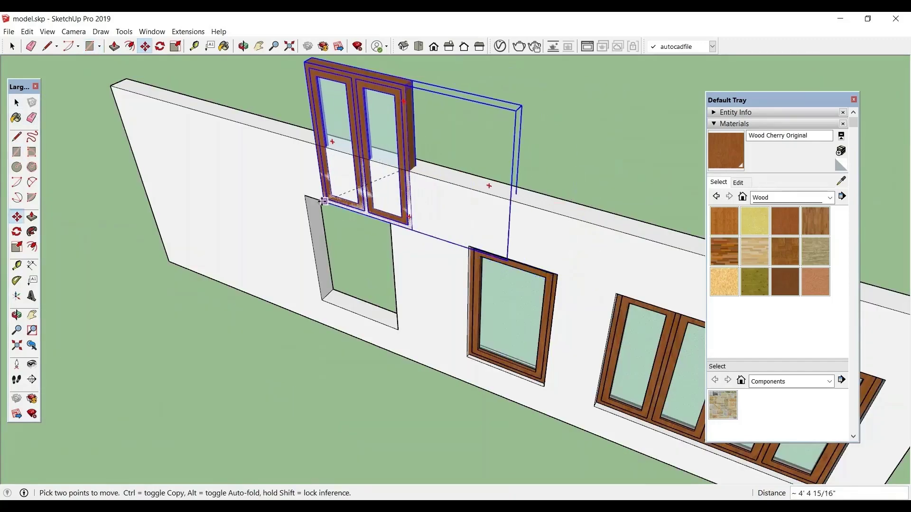
middle_click_drag(291, 244, 397, 90)
left_click(380, 75)
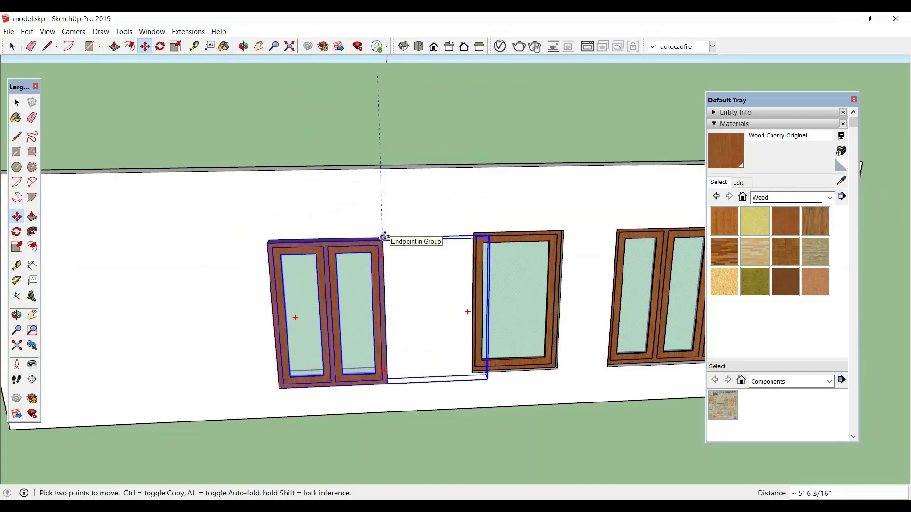
left_click(384, 236)
middle_click_drag(275, 266, 299, 336)
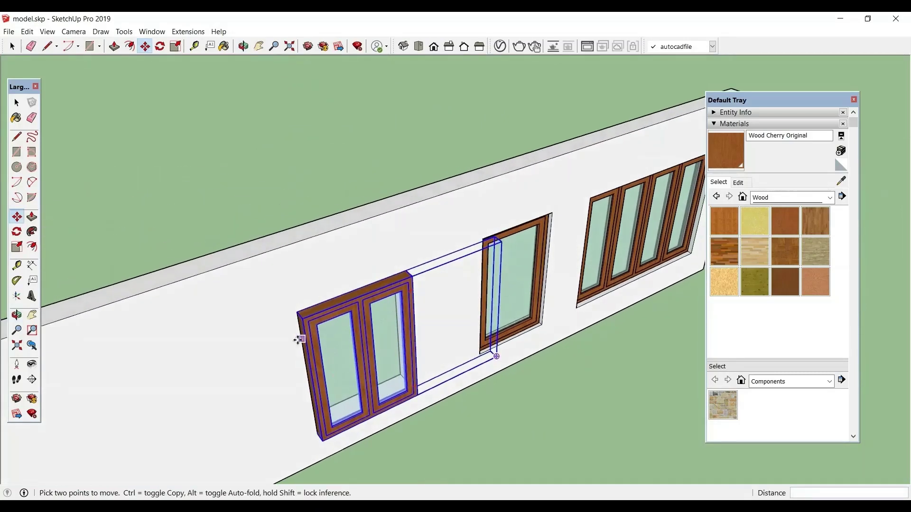
scroll(299, 332, "up", 6)
scroll(297, 317, "up", 3)
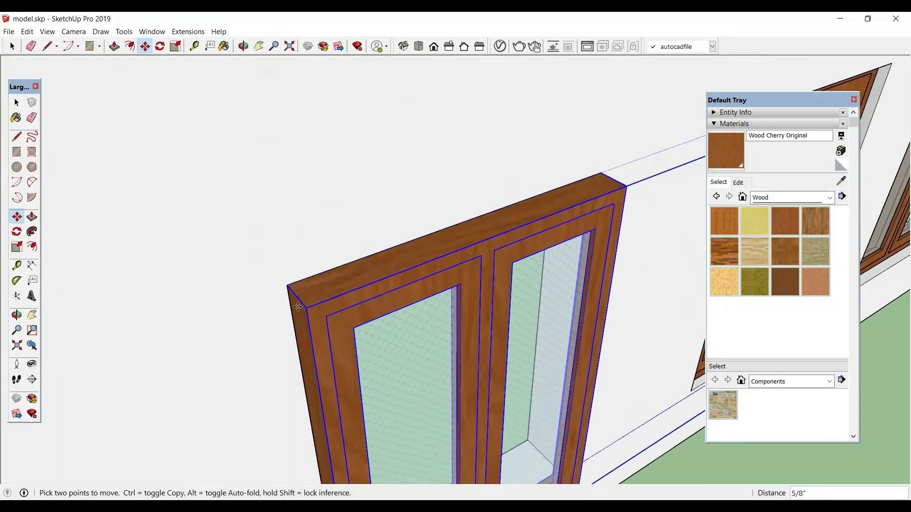
scroll(290, 288, "down", 8)
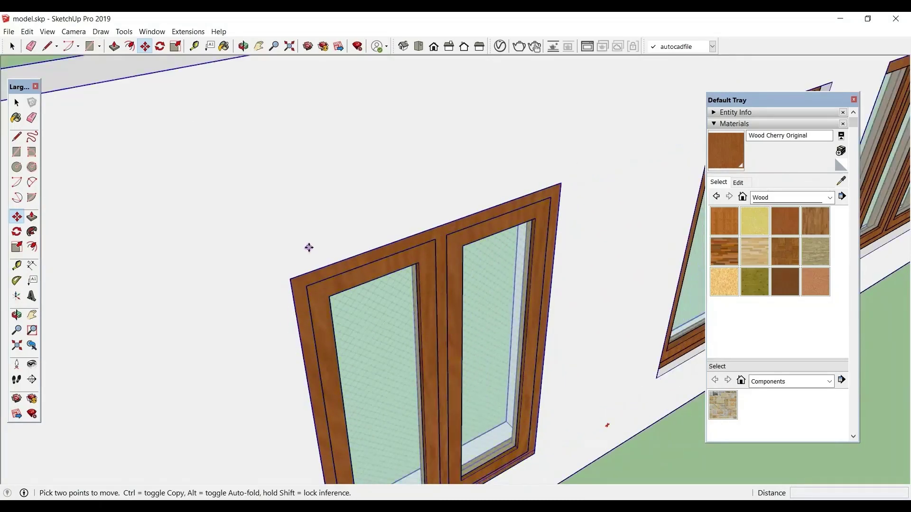
middle_click_drag(339, 229, 594, 261, "shift")
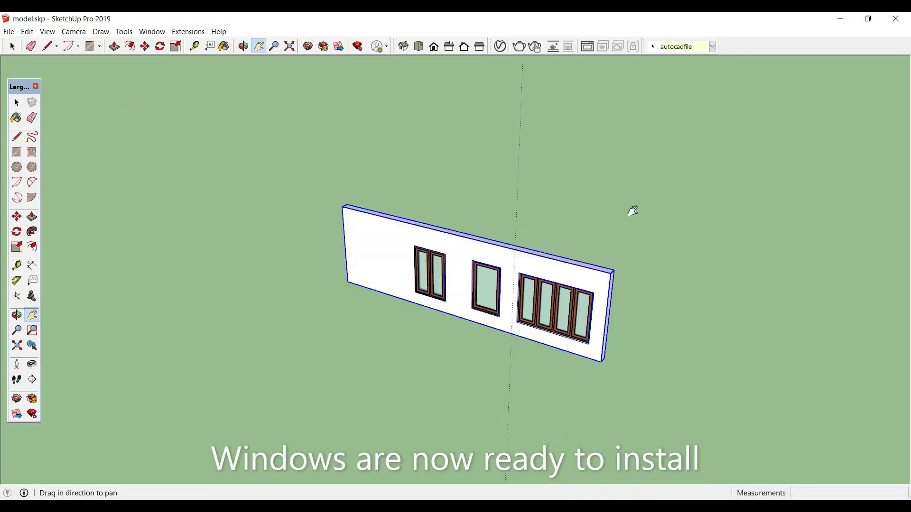